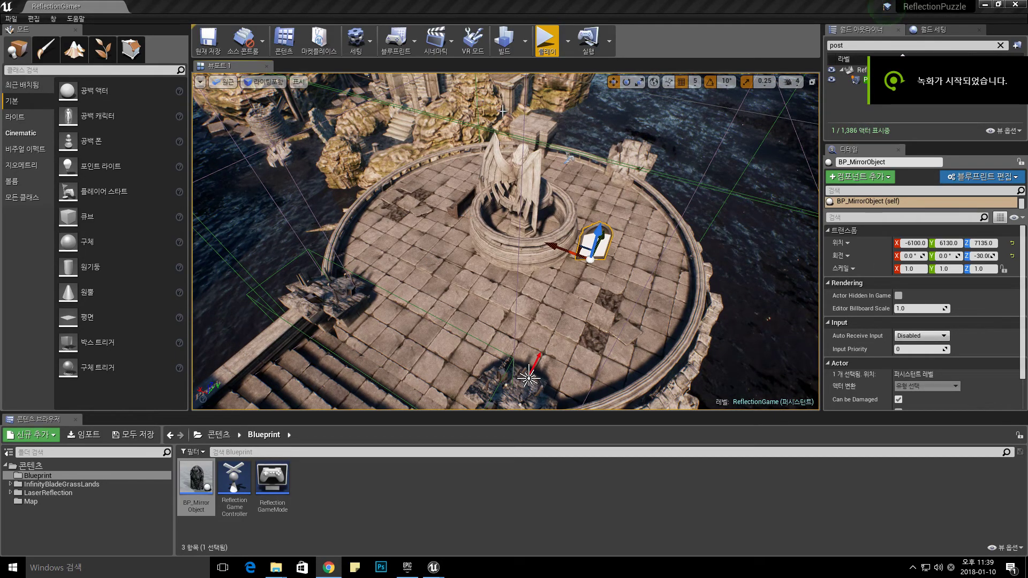
# - Play-test the level and orbit around the fountain and mirror to check the lasers
pyautogui.moveTo(554, 273); pyautogui.dragTo(471, 262, button='right')
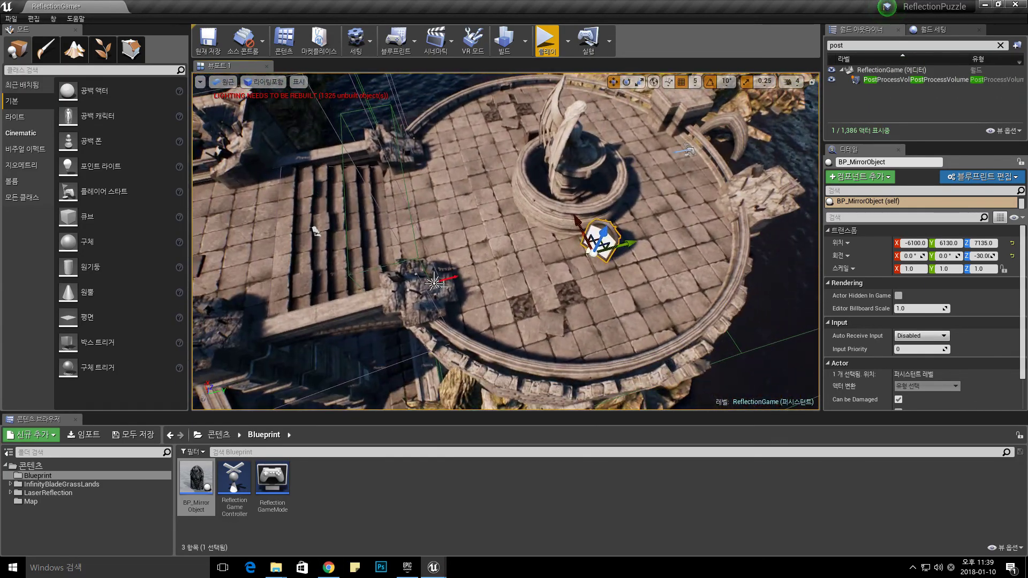
pyautogui.click(546, 40)
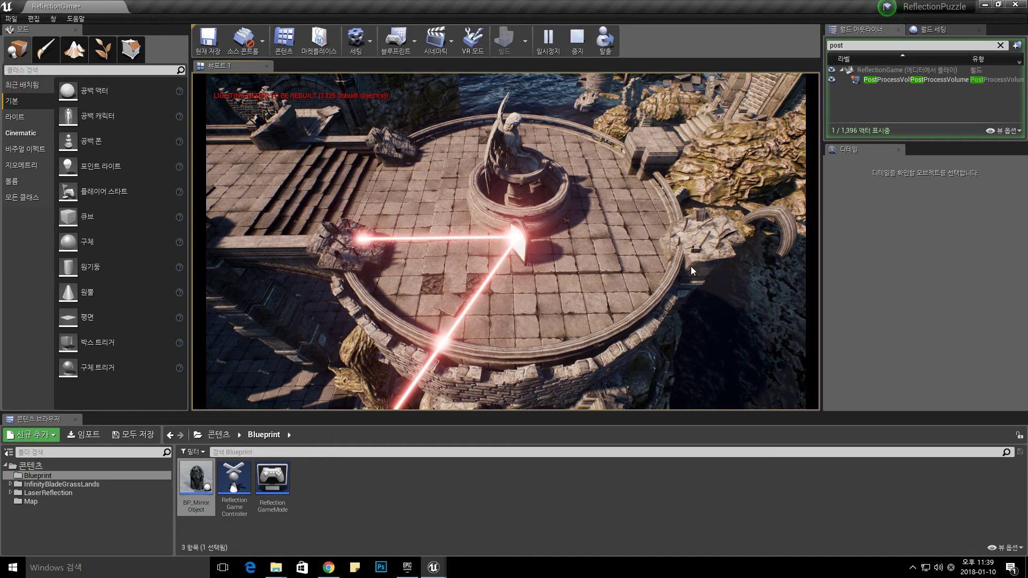
pyautogui.click(588, 40)
pyautogui.press('f')
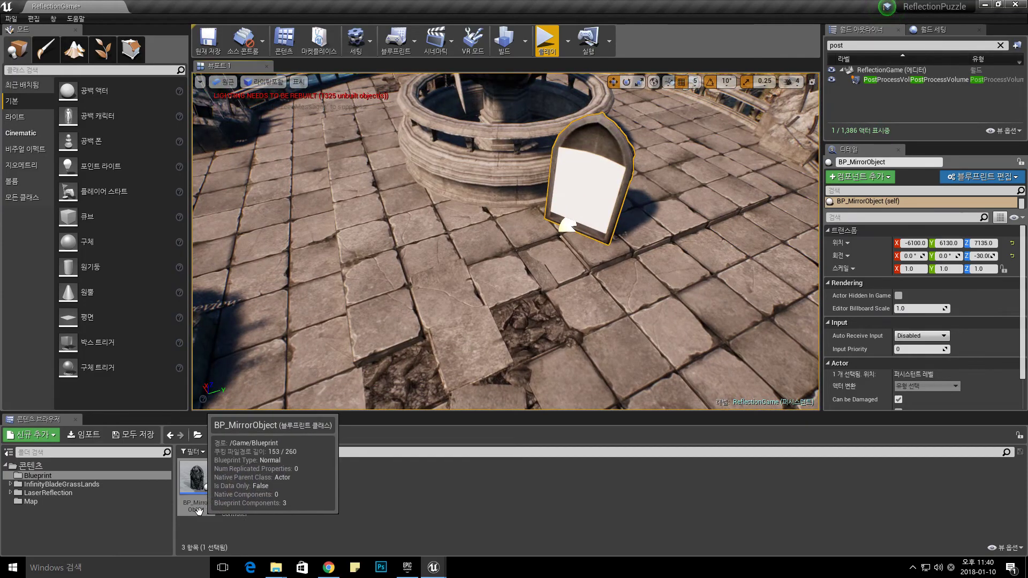
pyautogui.moveTo(595, 198)
pyautogui.keyDown('alt'); pyautogui.mouseDown()
pyautogui.moveTo(540, 177)
pyautogui.moveTo(609, 321)
pyautogui.mouseUp(); pyautogui.keyUp('alt')
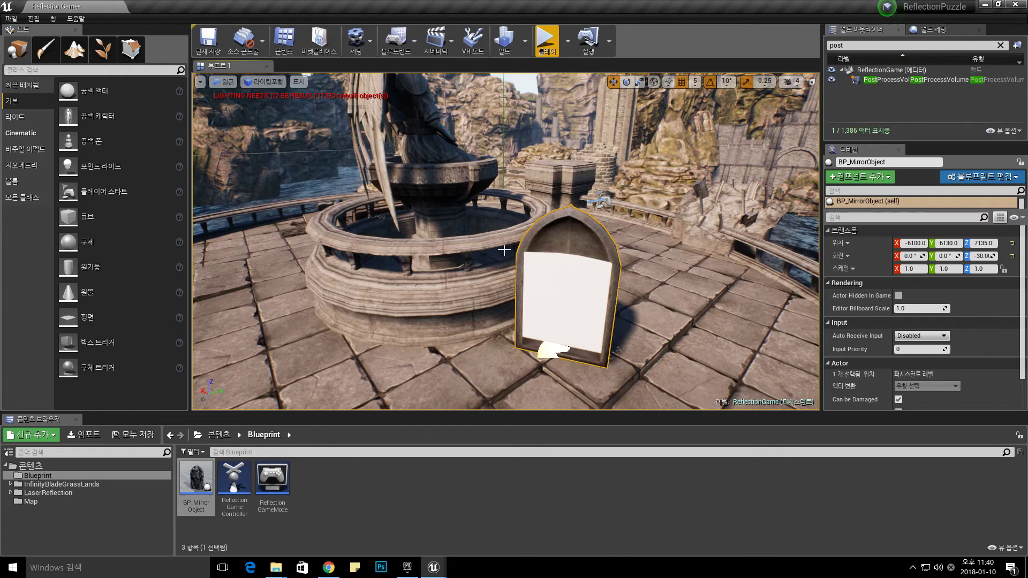
pyautogui.keyDown('alt'); pyautogui.moveTo(683, 370); pyautogui.dragTo(577, 291); pyautogui.keyUp('alt')
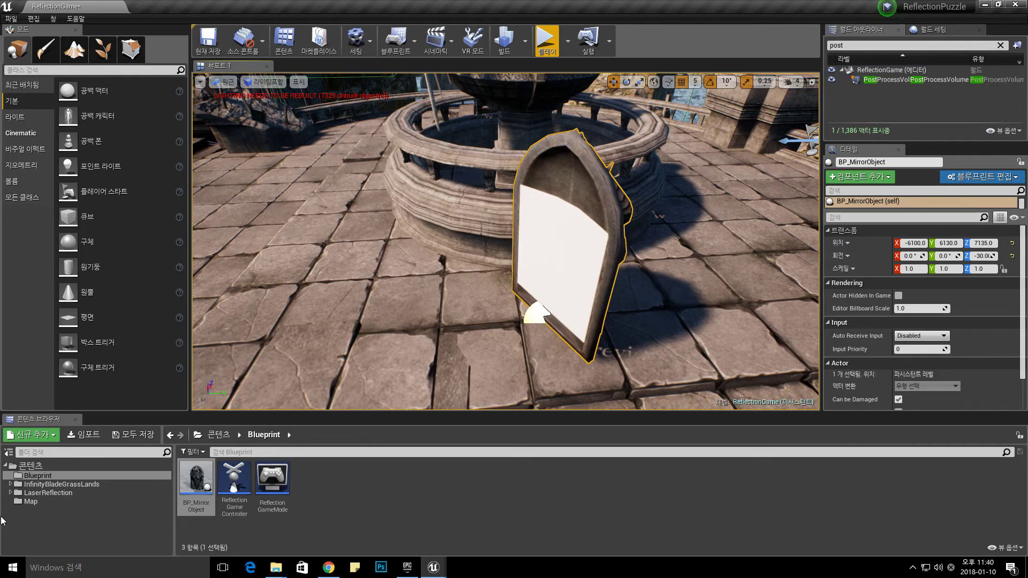
# - Create a new folder named Material under the root Content folder
pyautogui.click(37, 470)
pyautogui.rightClick(37, 470)
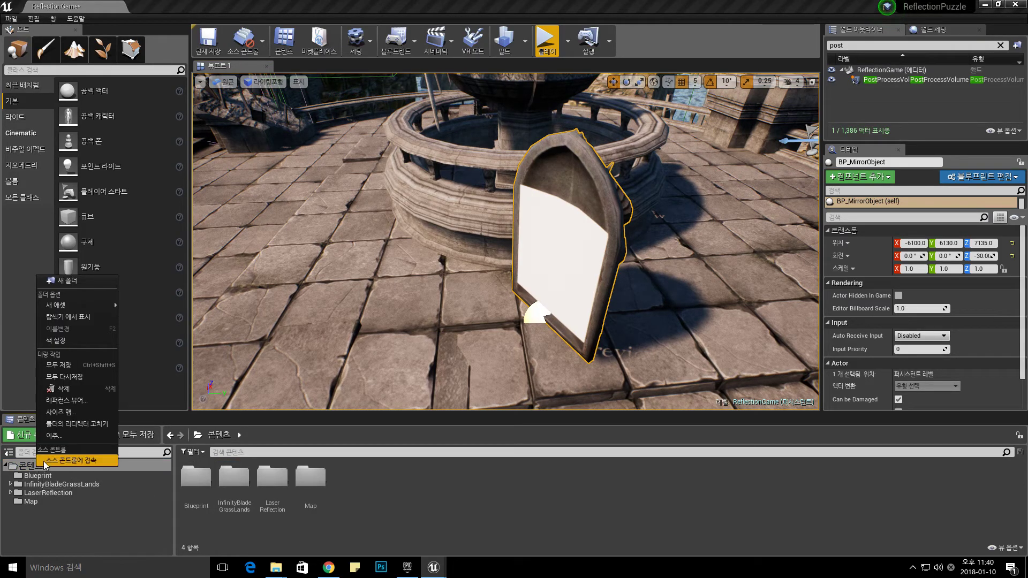
pyautogui.click(82, 279)
pyautogui.write('Materi')
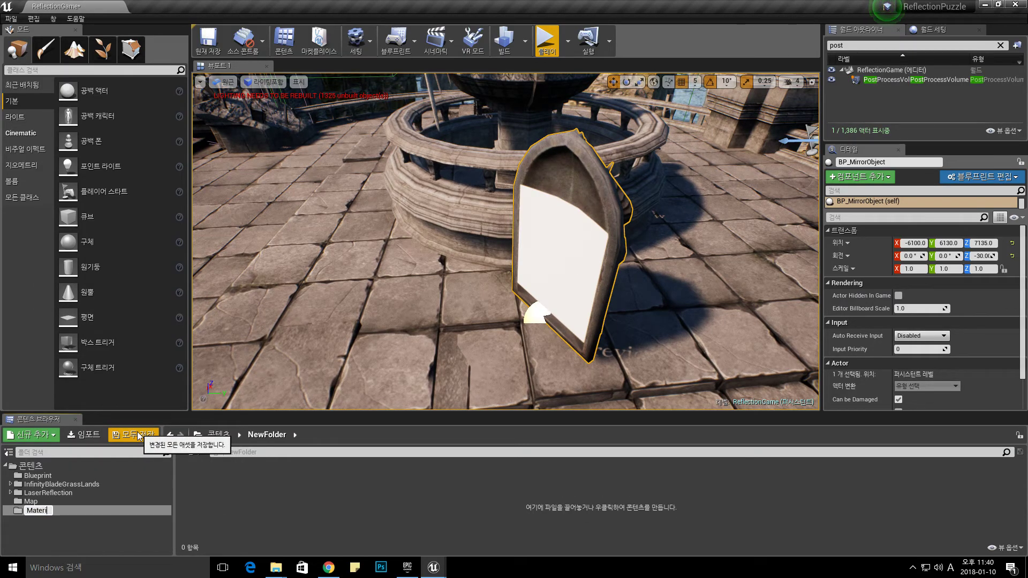
pyautogui.write('al')
pyautogui.press('Return')
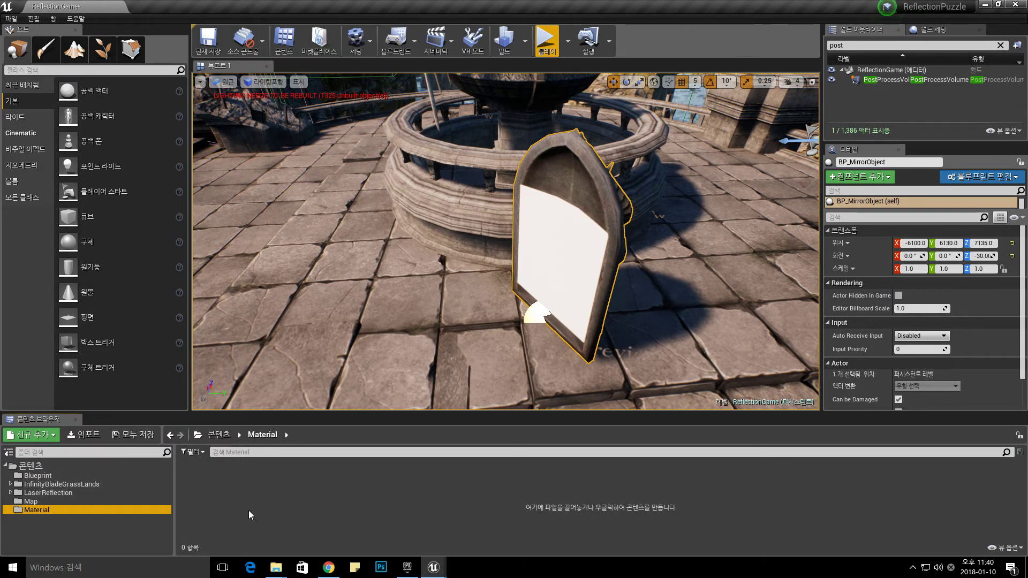
# - Create a new material asset named M_Mirror inside the Material folder
pyautogui.rightClick(297, 498)
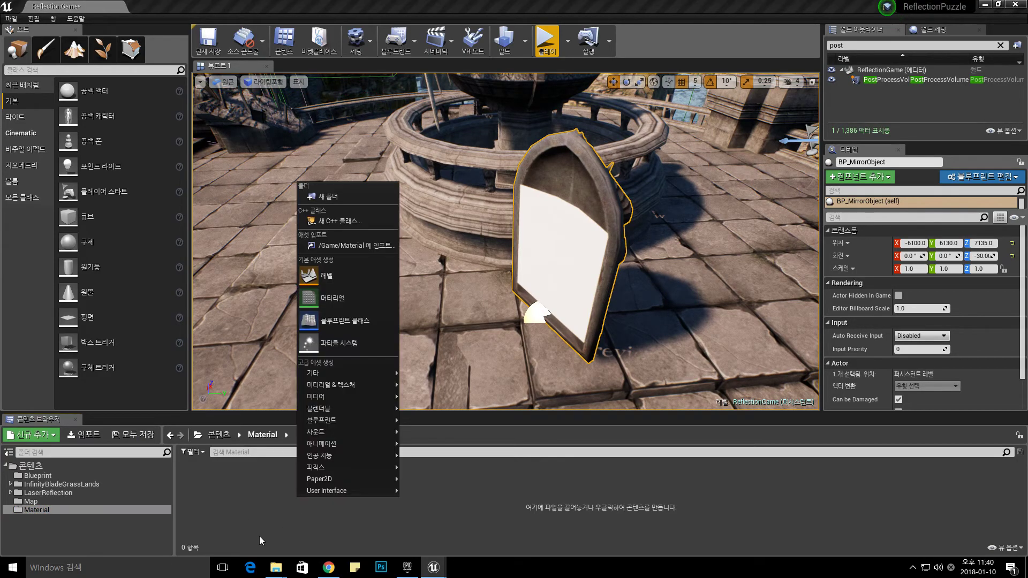
pyautogui.click(323, 299)
pyautogui.write('M_Mirror')
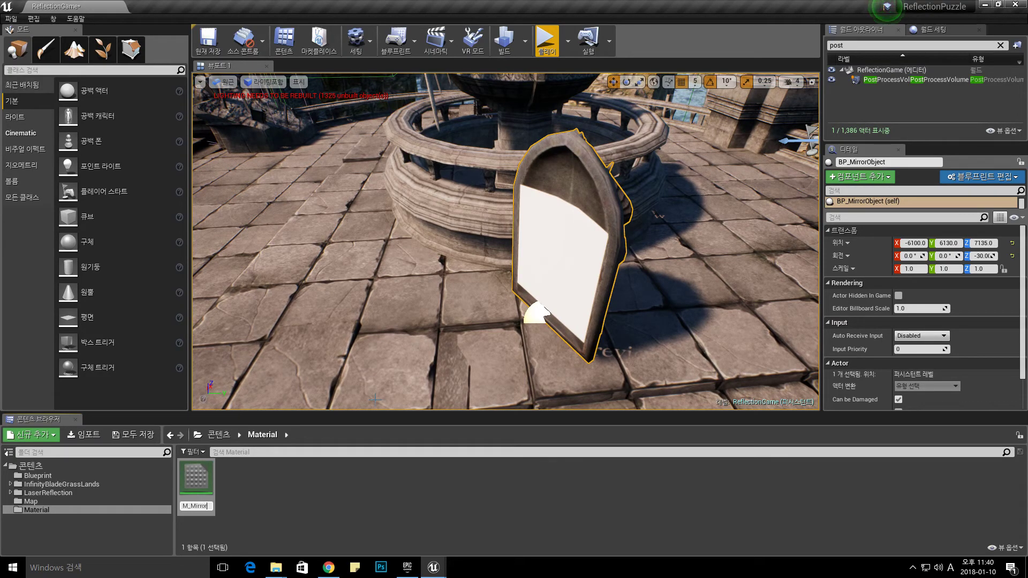
pyautogui.press('Return')
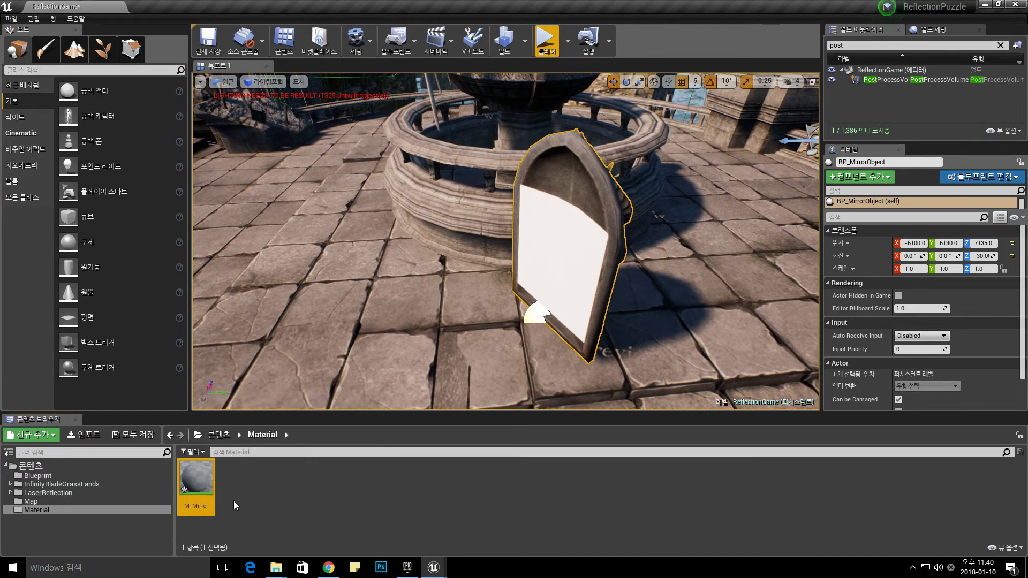
# - Open M_Mirror and place two Constant nodes, one above the other, in its graph
pyautogui.doubleClick(196, 484)
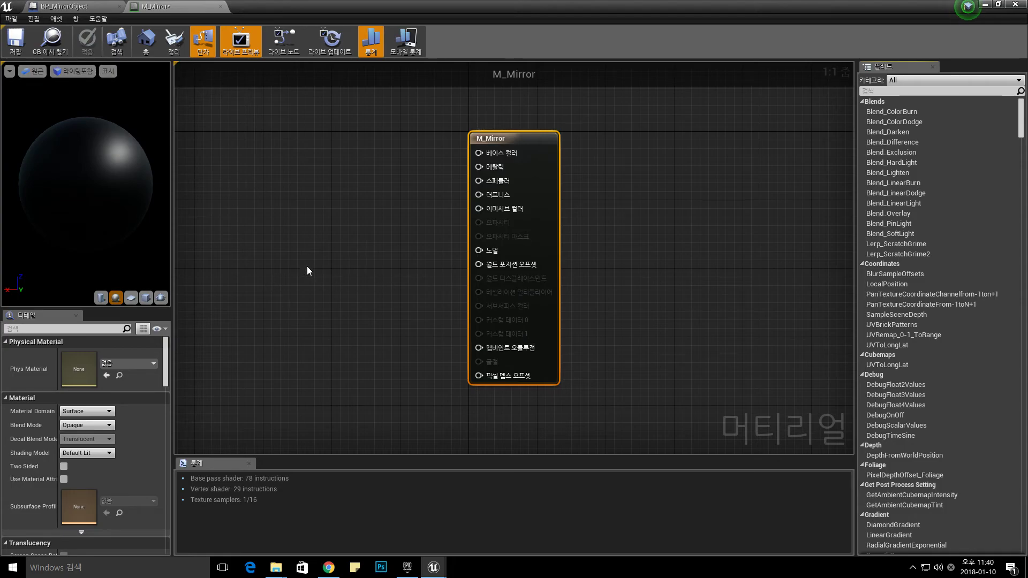
pyautogui.rightClick(292, 192)
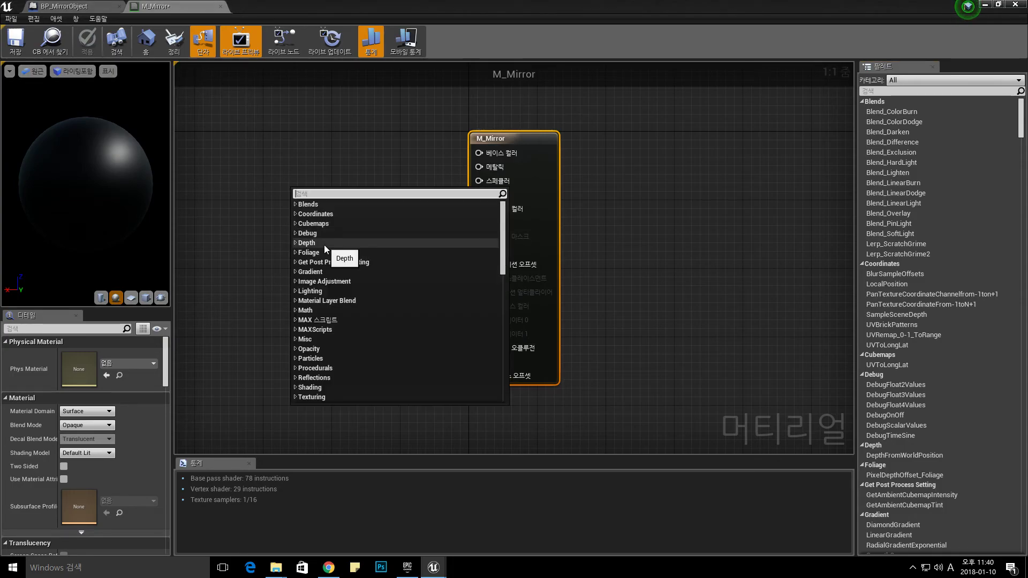
pyautogui.write('const')
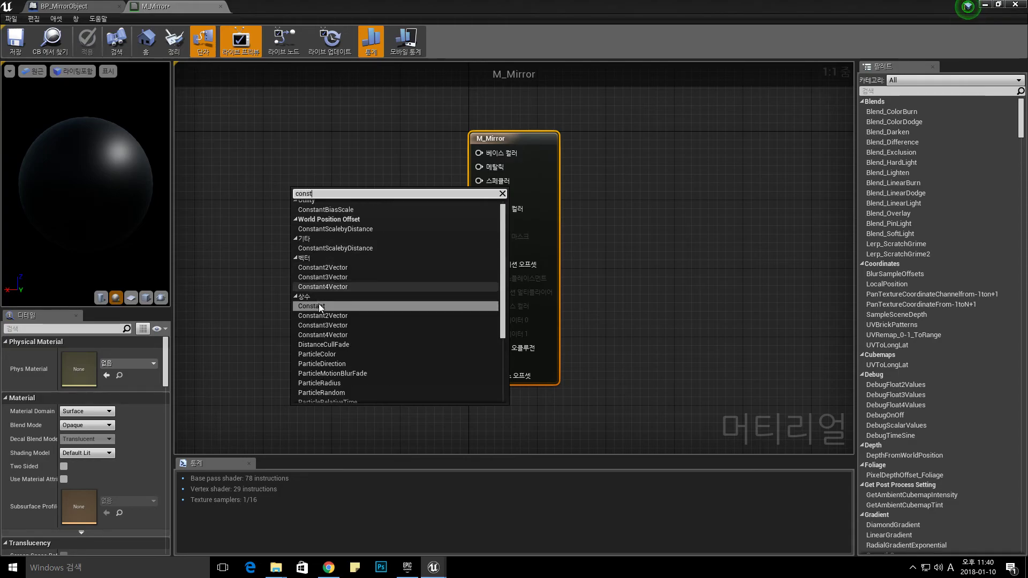
pyautogui.press('Return')
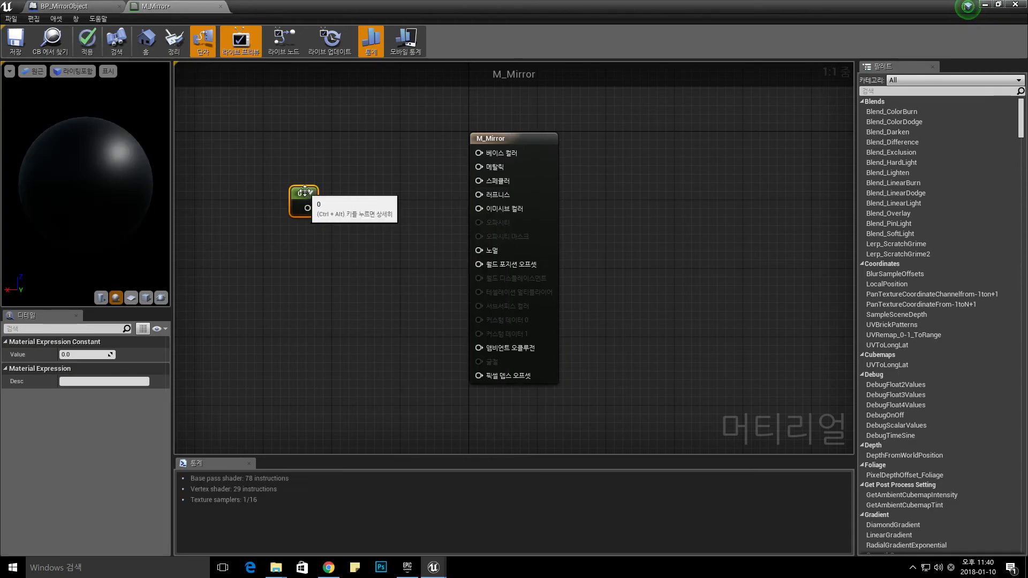
pyautogui.moveTo(299, 204); pyautogui.dragTo(289, 174)
pyautogui.click(288, 233)
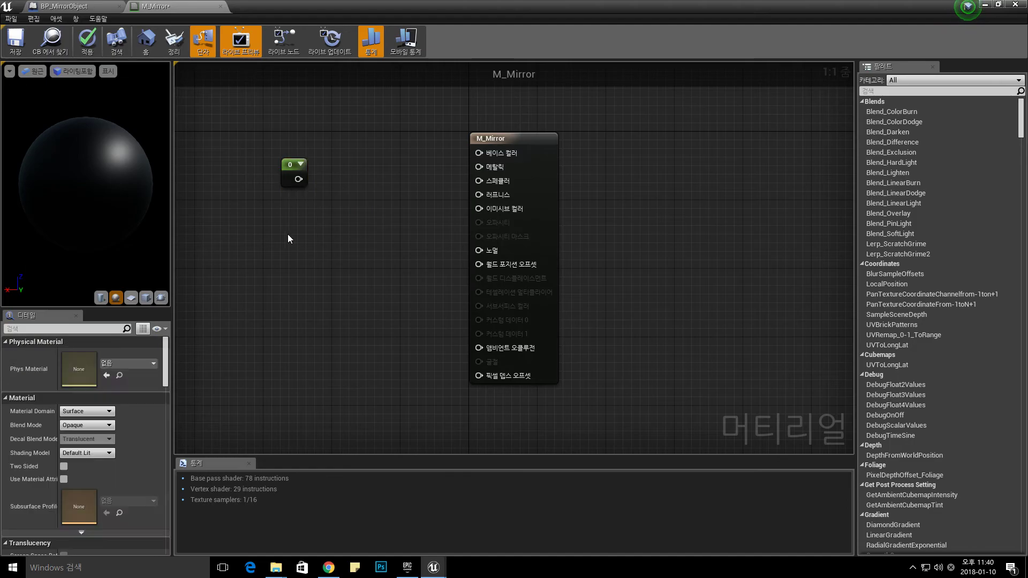
pyautogui.click(320, 233)
pyautogui.moveTo(304, 235)
pyautogui.mouseDown()
pyautogui.moveTo(288, 213)
pyautogui.moveTo(342, 228)
pyautogui.mouseUp()
pyautogui.keyDown('ctrl'); pyautogui.click(293, 172); pyautogui.keyUp('ctrl')
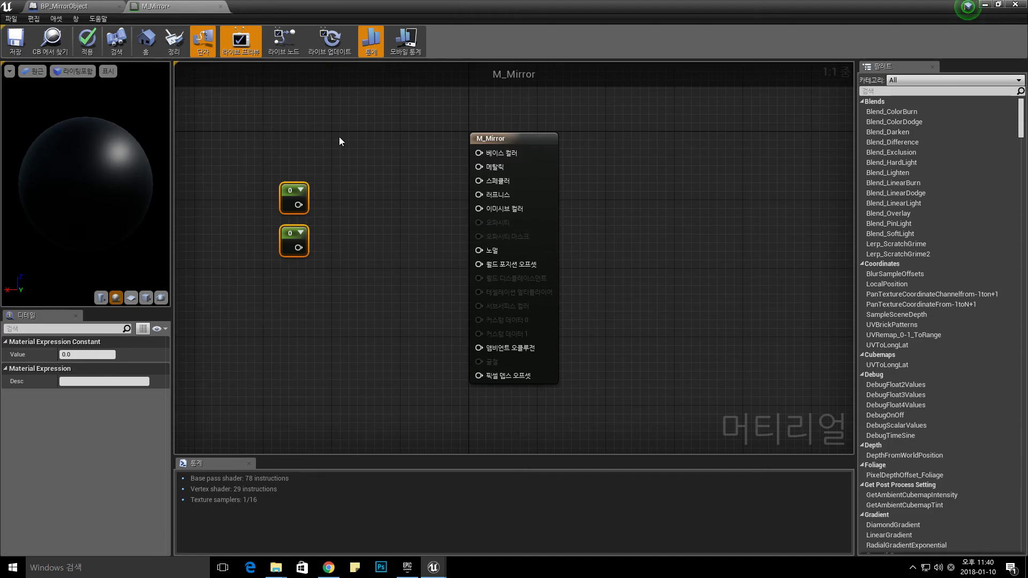
pyautogui.click(384, 160)
# - Add a Constant4Vector node to the M_Mirror graph
pyautogui.rightClick(291, 131)
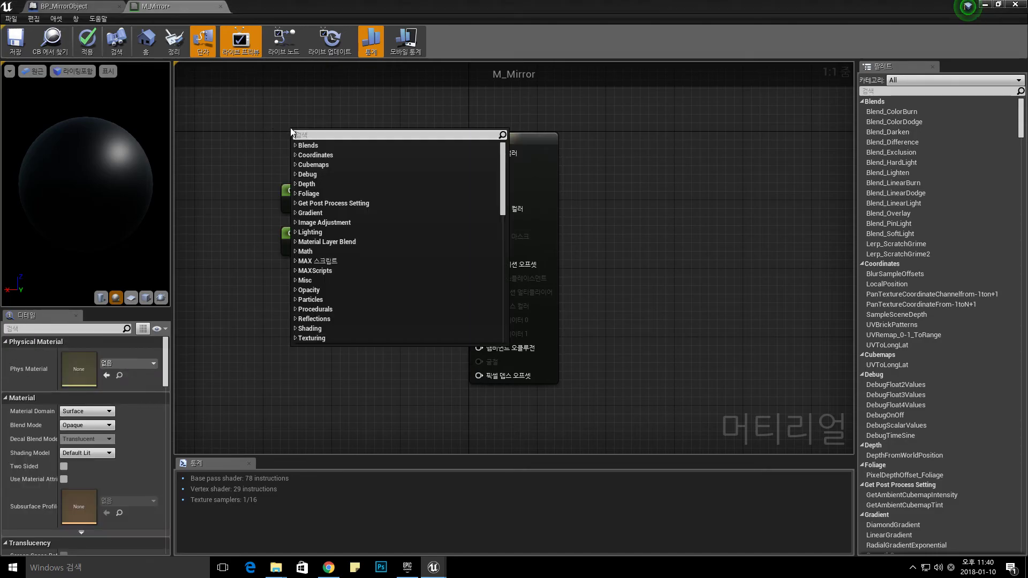
pyautogui.write('const')
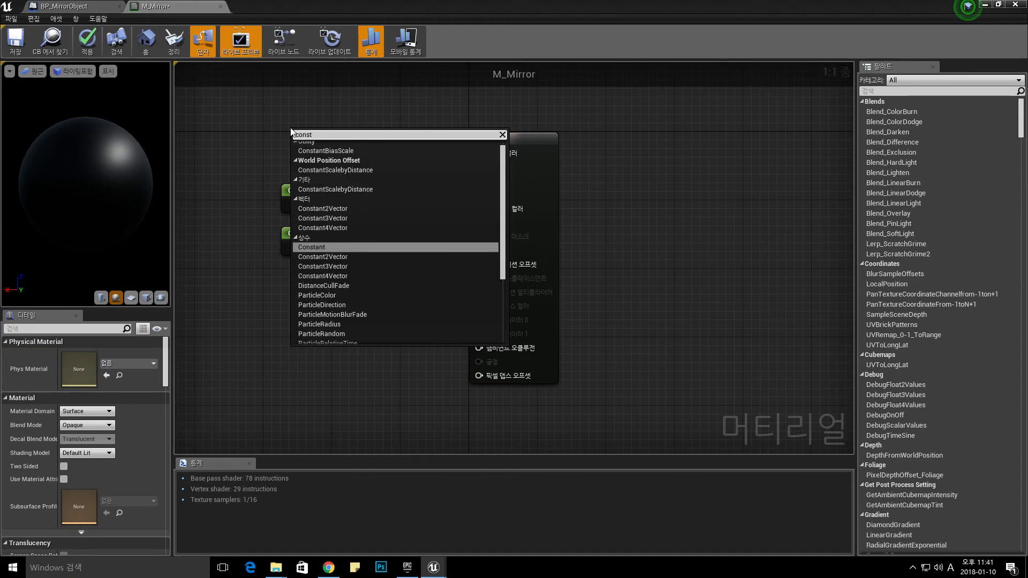
pyautogui.press('Down')
pyautogui.press('Down')
pyautogui.press('Down')
pyautogui.press('Return')
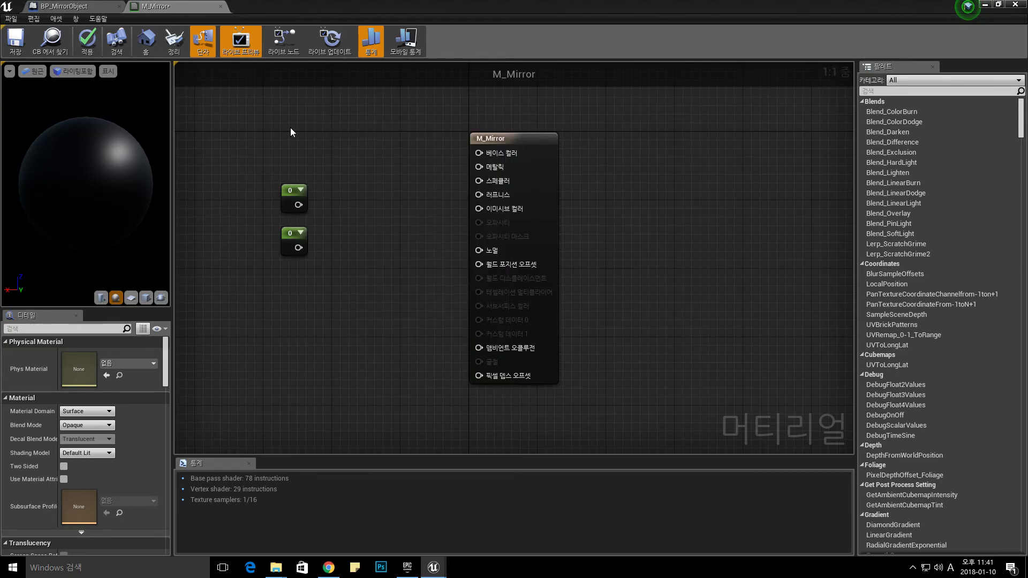
pyautogui.moveTo(337, 138)
pyautogui.mouseDown()
pyautogui.moveTo(327, 91)
pyautogui.moveTo(319, 100)
pyautogui.moveTo(480, 154)
pyautogui.mouseUp()
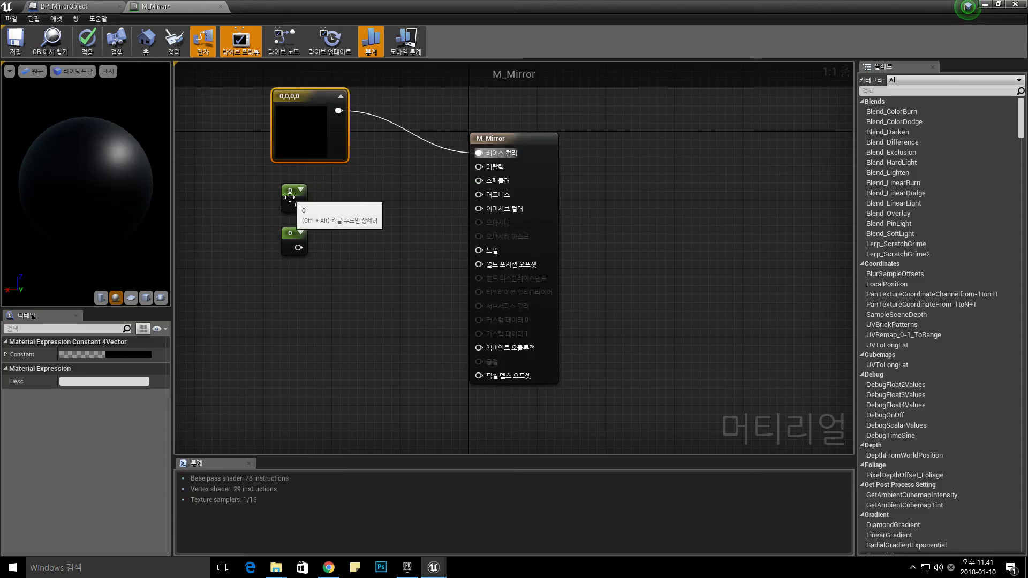
# - Wire the middle Constant into Metallic and the lower Constant into Roughness
pyautogui.moveTo(298, 205); pyautogui.dragTo(479, 195)
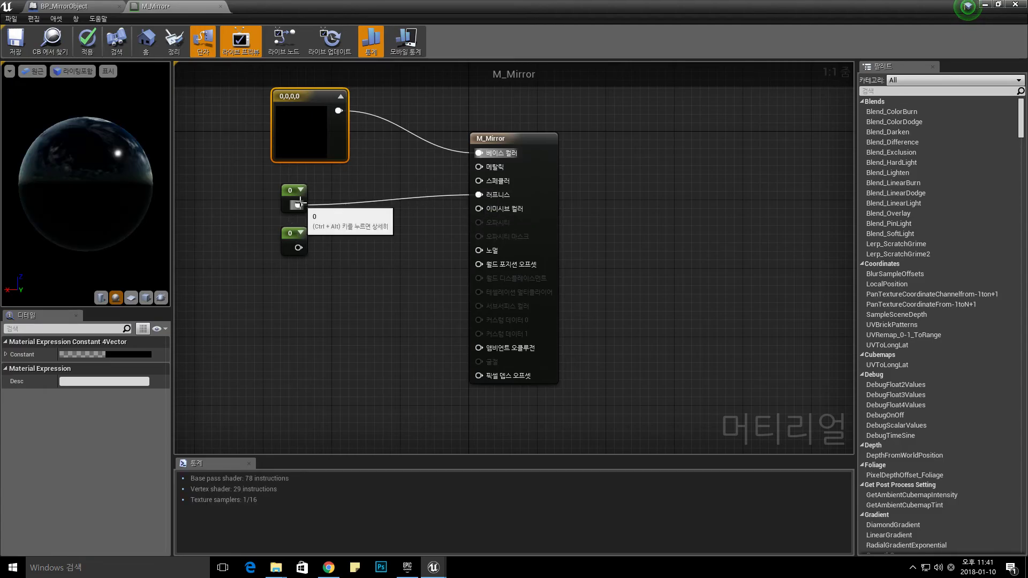
pyautogui.moveTo(299, 205)
pyautogui.mouseDown()
pyautogui.moveTo(445, 185)
pyautogui.moveTo(482, 167)
pyautogui.mouseUp()
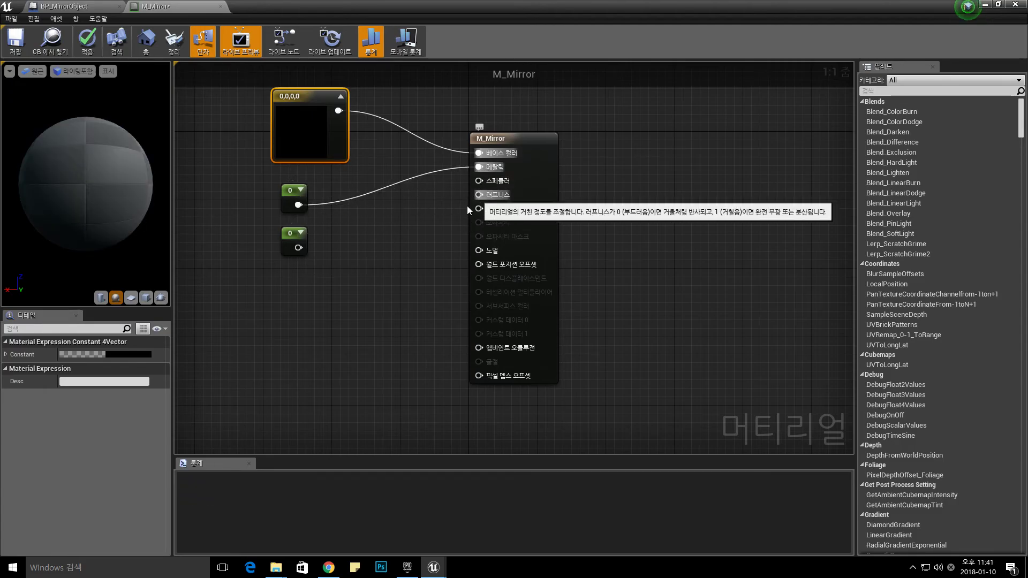
pyautogui.moveTo(298, 242)
pyautogui.mouseDown()
pyautogui.moveTo(299, 232)
pyautogui.moveTo(481, 197)
pyautogui.mouseUp()
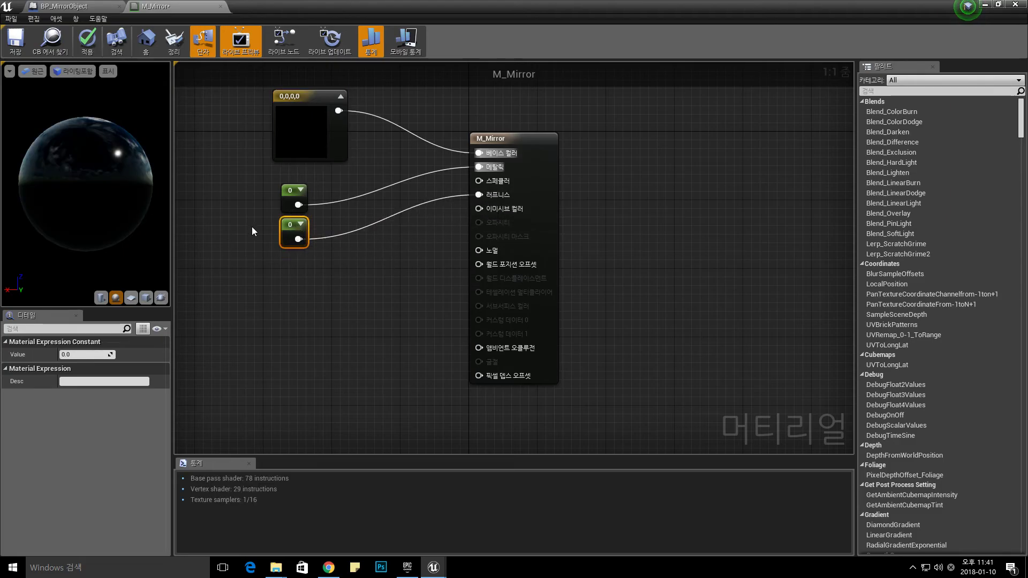
pyautogui.moveTo(53, 175)
pyautogui.mouseDown()
pyautogui.moveTo(70, 181)
pyautogui.moveTo(61, 171)
pyautogui.mouseUp()
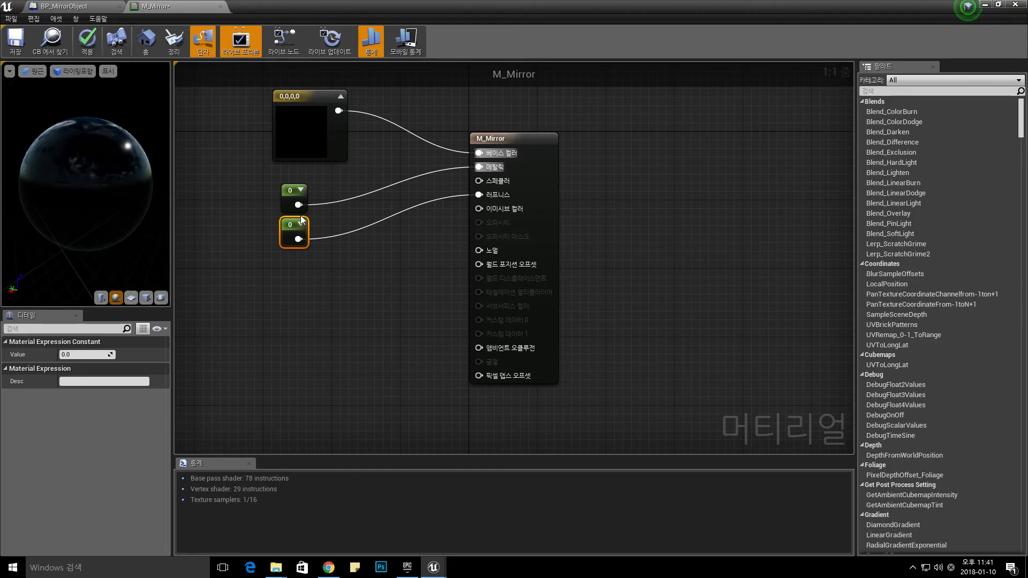
# - Set the Metallic Constant's value to 1 and select the 0,0,0,0 colour node
pyautogui.click(294, 199)
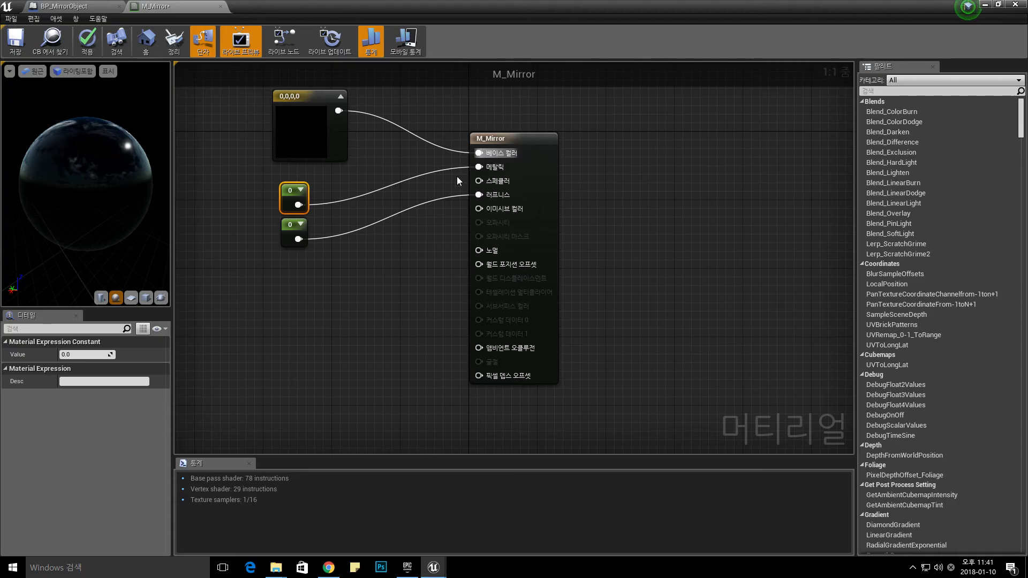
pyautogui.click(97, 355)
pyautogui.write('1')
pyautogui.press('Return')
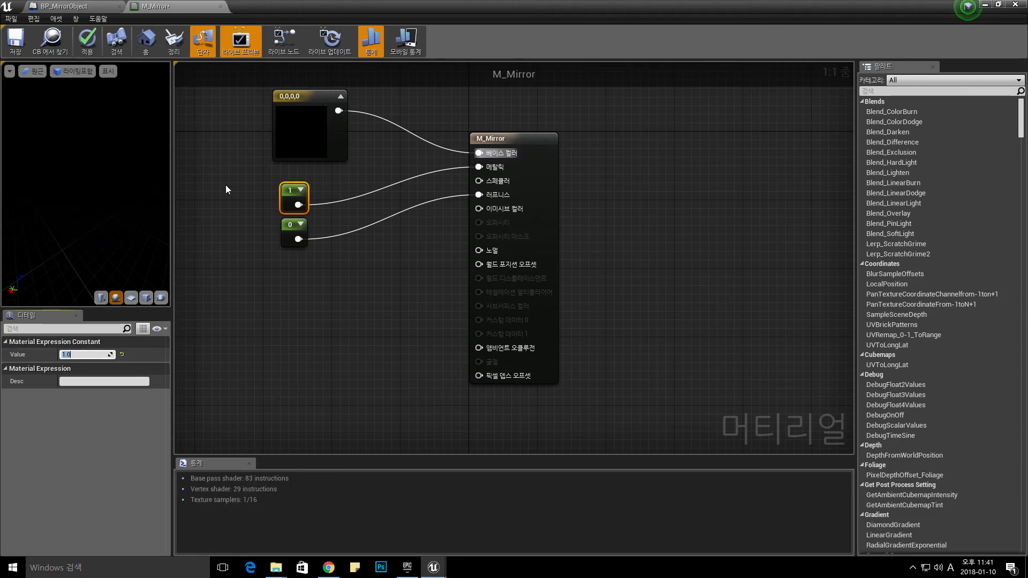
pyautogui.click(315, 132)
# - Set the Base Color Constant4Vector to white (1,1,1,0)
pyautogui.doubleClick(316, 132)
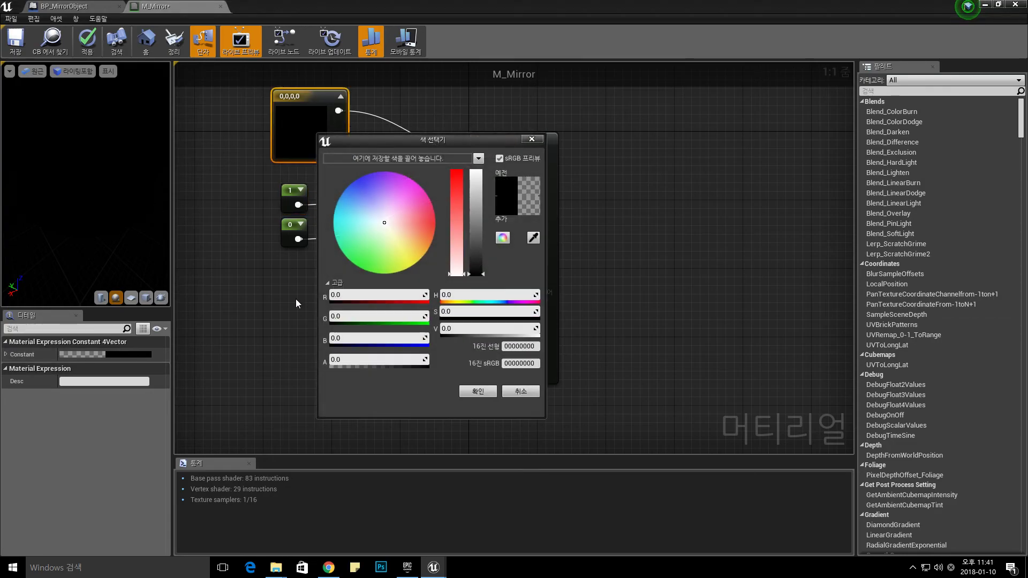
pyautogui.moveTo(477, 259); pyautogui.dragTo(477, 171)
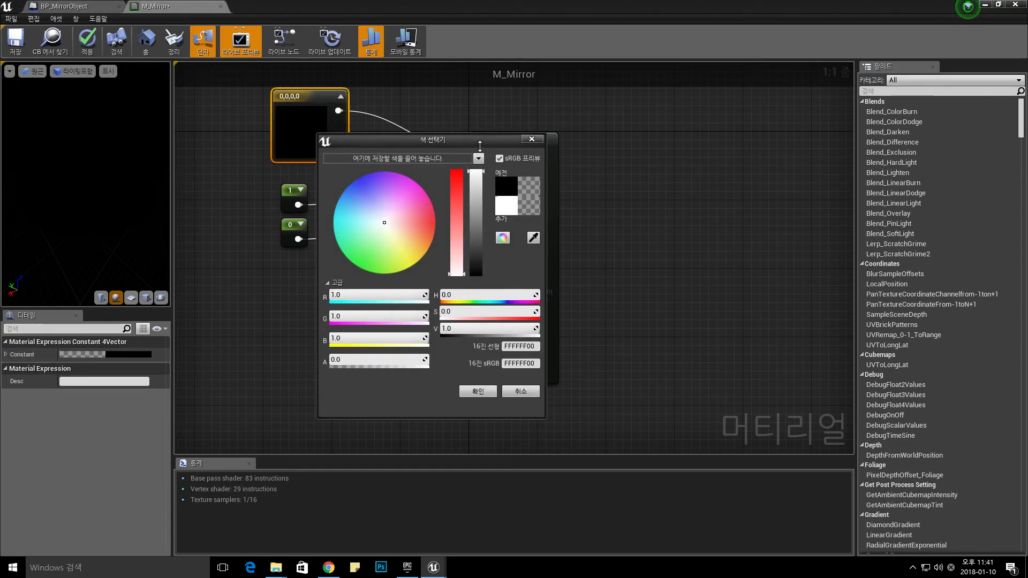
pyautogui.click(482, 395)
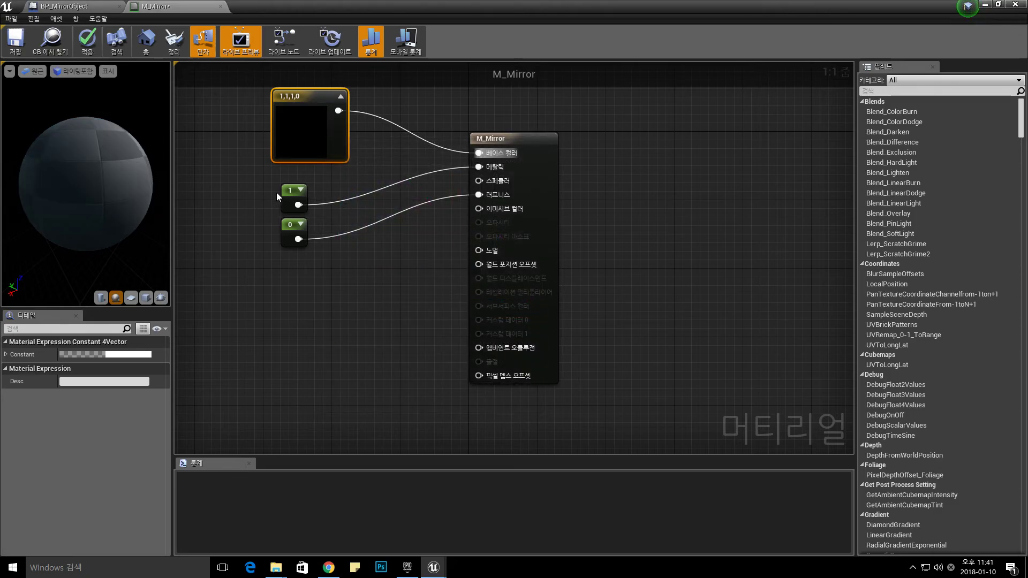
# - Preview M_Mirror on a flat plane, then apply and save the material
pyautogui.moveTo(107, 190); pyautogui.dragTo(85, 182)
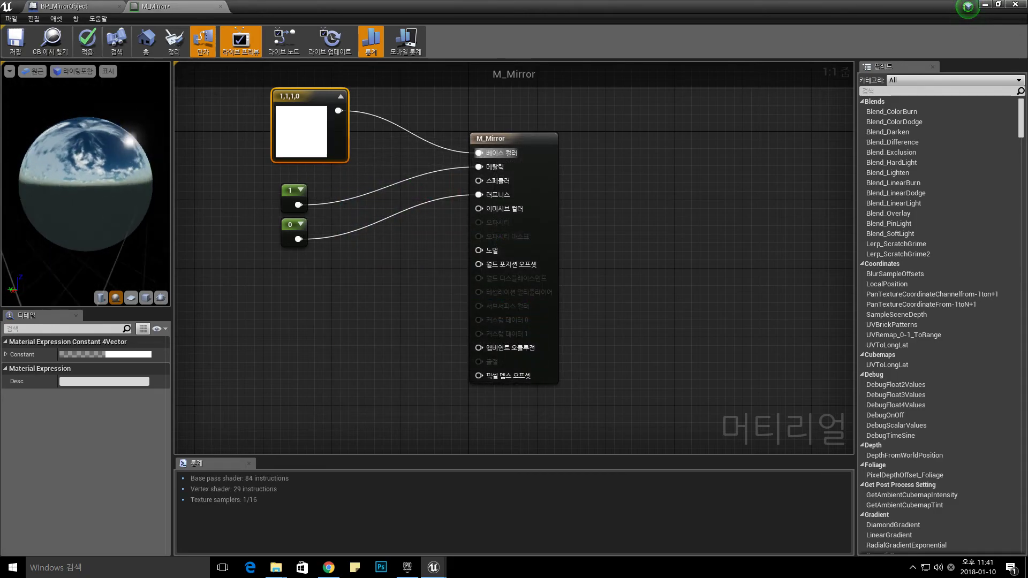
pyautogui.moveTo(47, 138); pyautogui.dragTo(47, 138)
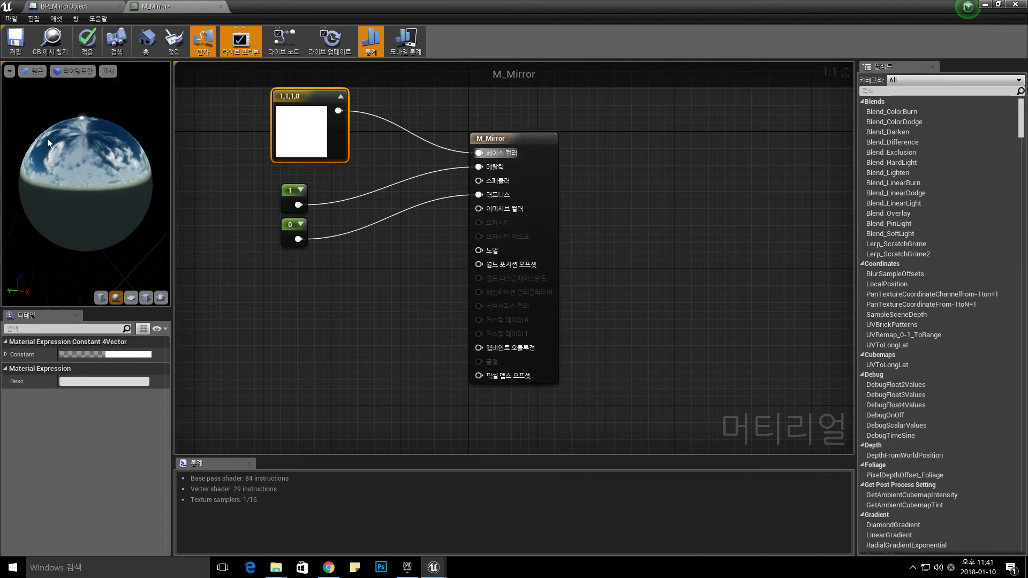
pyautogui.moveTo(90, 219); pyautogui.dragTo(90, 219)
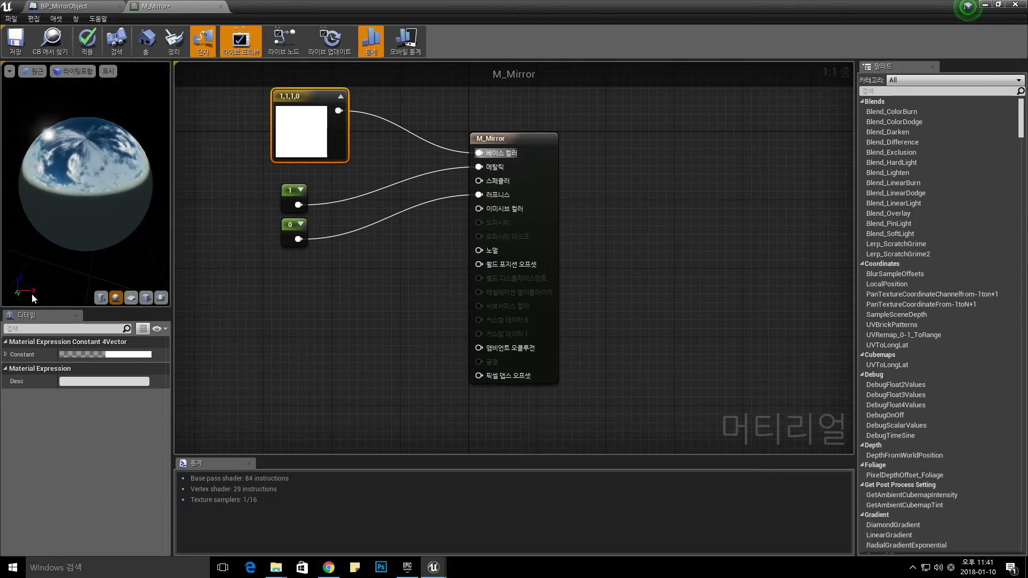
pyautogui.click(130, 297)
pyautogui.moveTo(82, 184); pyautogui.dragTo(83, 184)
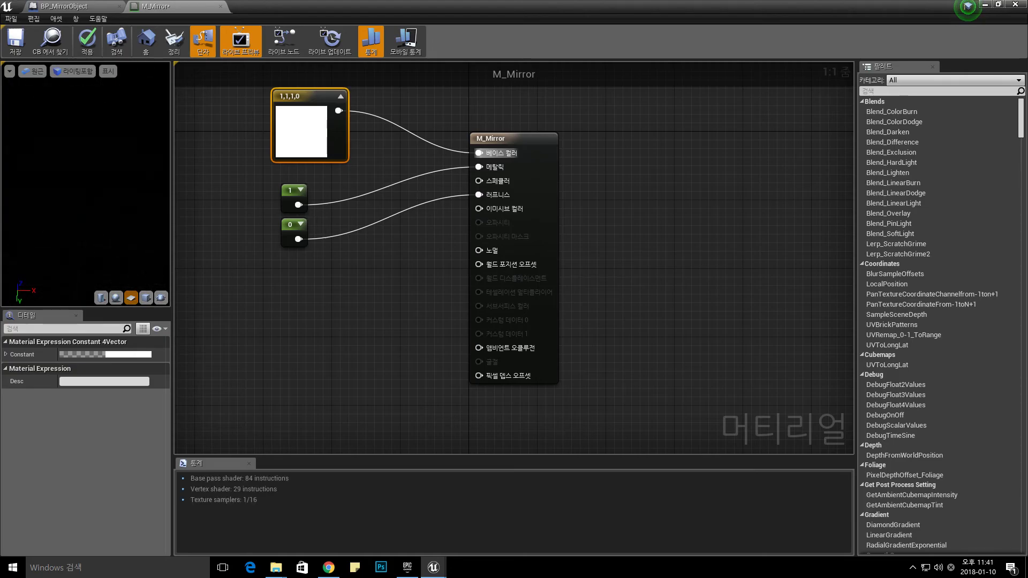
pyautogui.moveTo(90, 116); pyautogui.dragTo(75, 136)
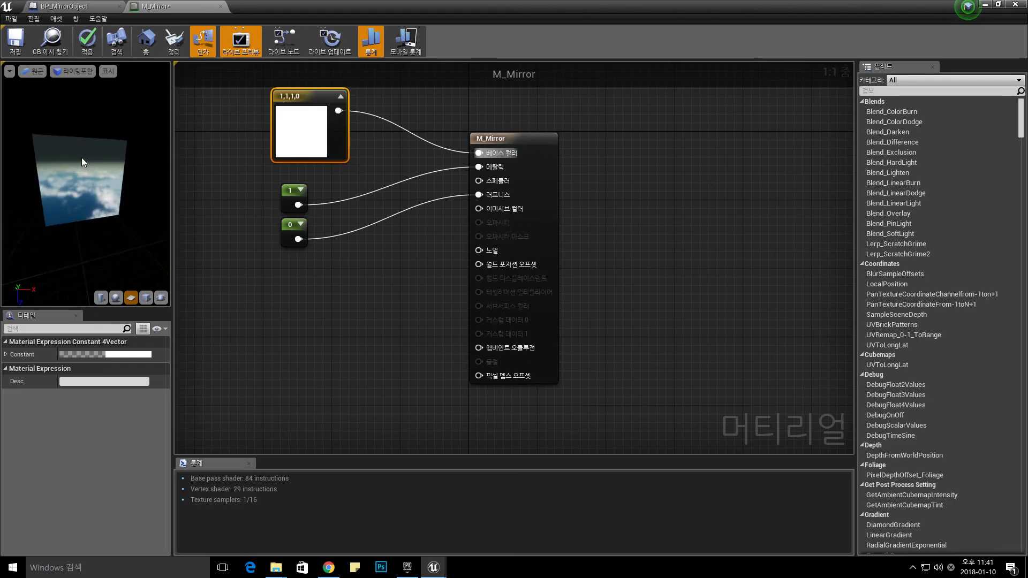
pyautogui.click(86, 42)
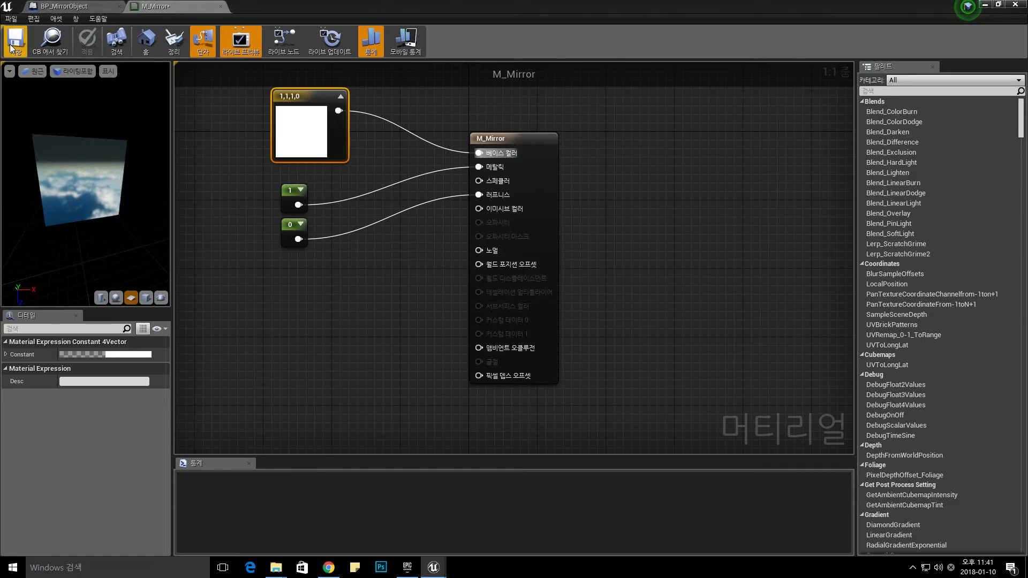
pyautogui.click(11, 47)
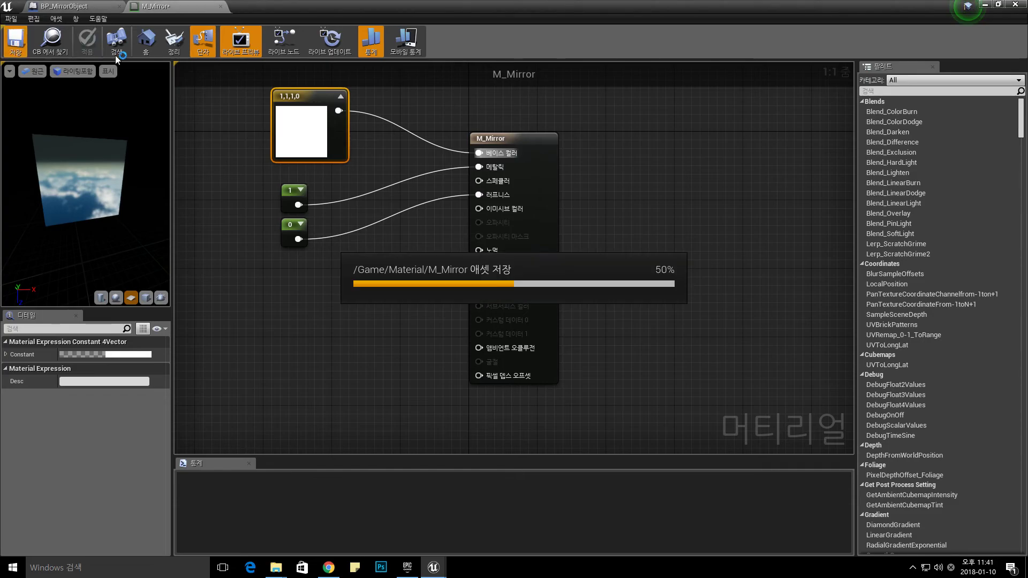
# - Assign M_Mirror to Element 0 of BP_MirrorObject's Mirror component
pyautogui.click(220, 7)
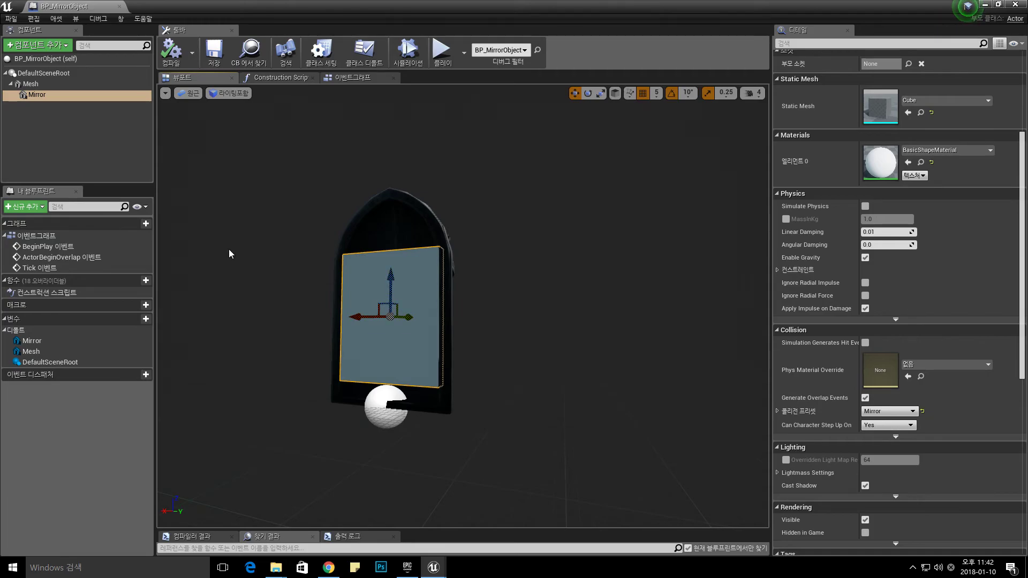
pyautogui.click(30, 84)
pyautogui.click(37, 95)
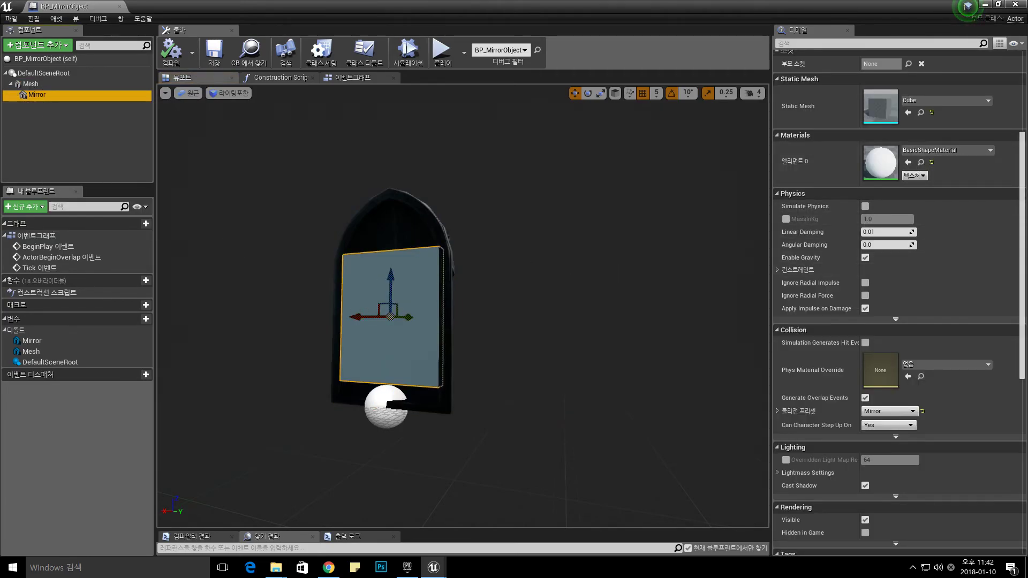
pyautogui.click(947, 150)
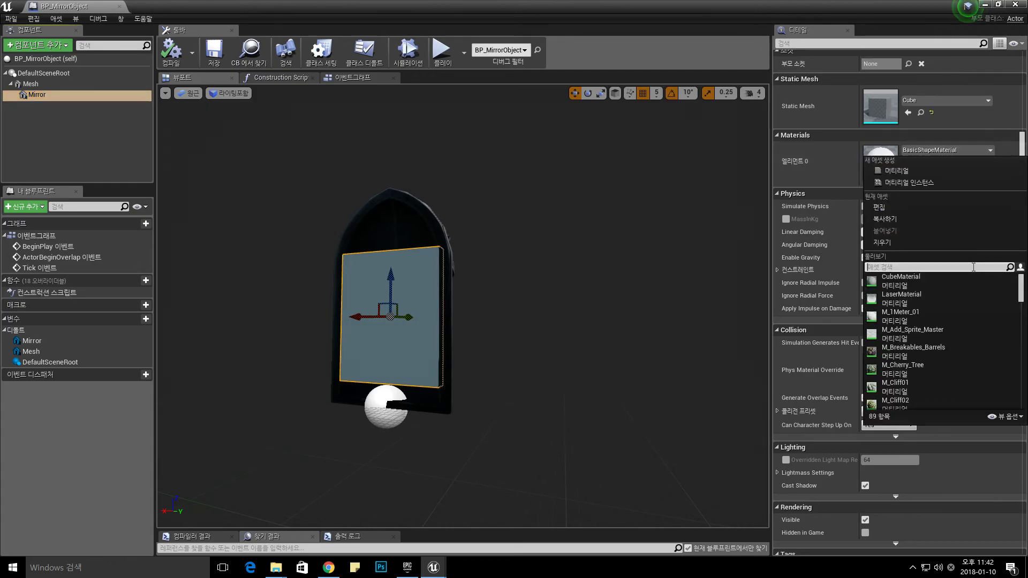
pyautogui.write('m_mi')
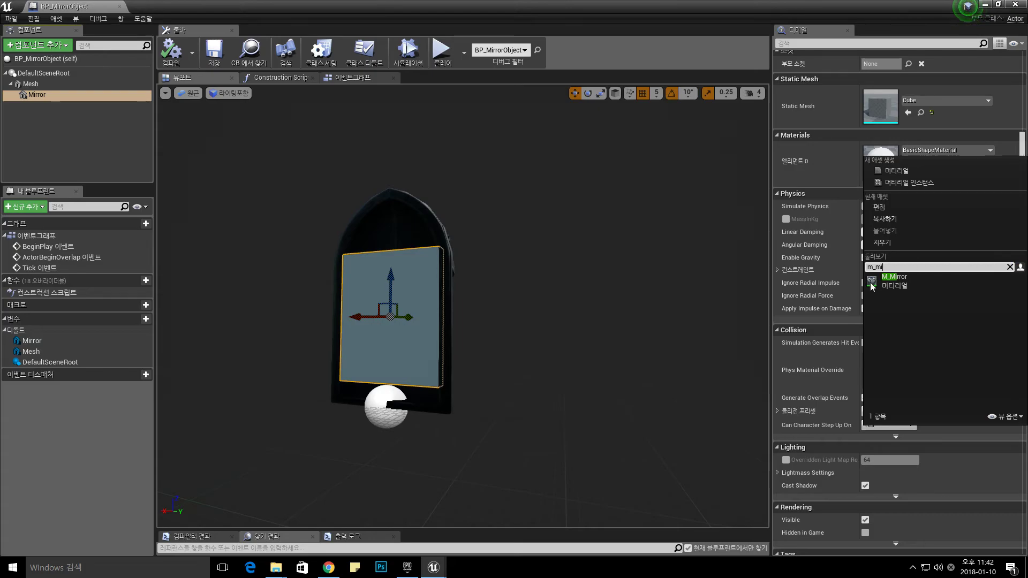
pyautogui.click(871, 285)
# - Compile and save the BP_MirrorObject blueprint
pyautogui.moveTo(491, 337)
pyautogui.keyDown('alt'); pyautogui.mouseDown()
pyautogui.moveTo(375, 338)
pyautogui.moveTo(489, 344)
pyautogui.mouseUp(); pyautogui.keyUp('alt')
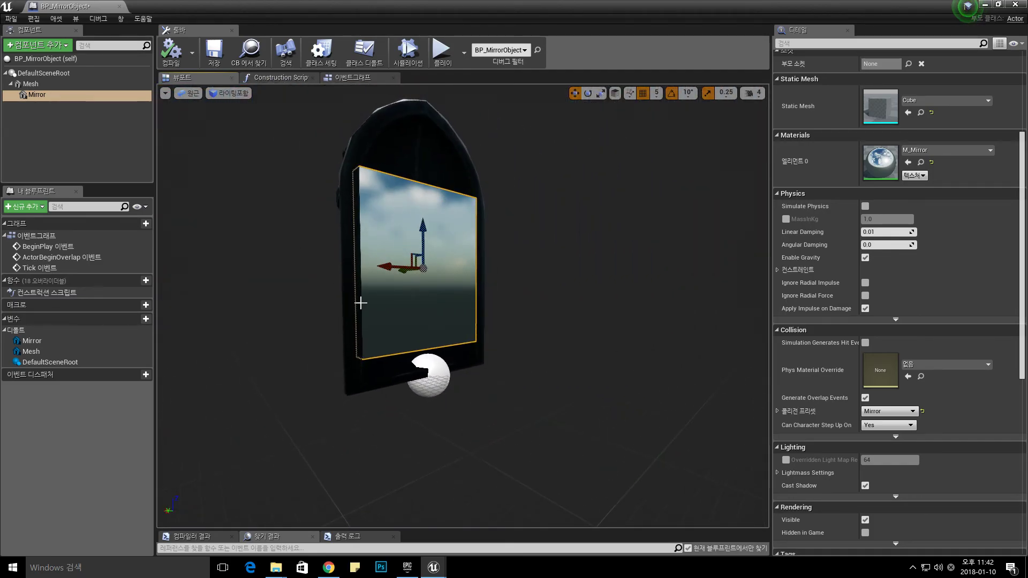
pyautogui.press('F7')
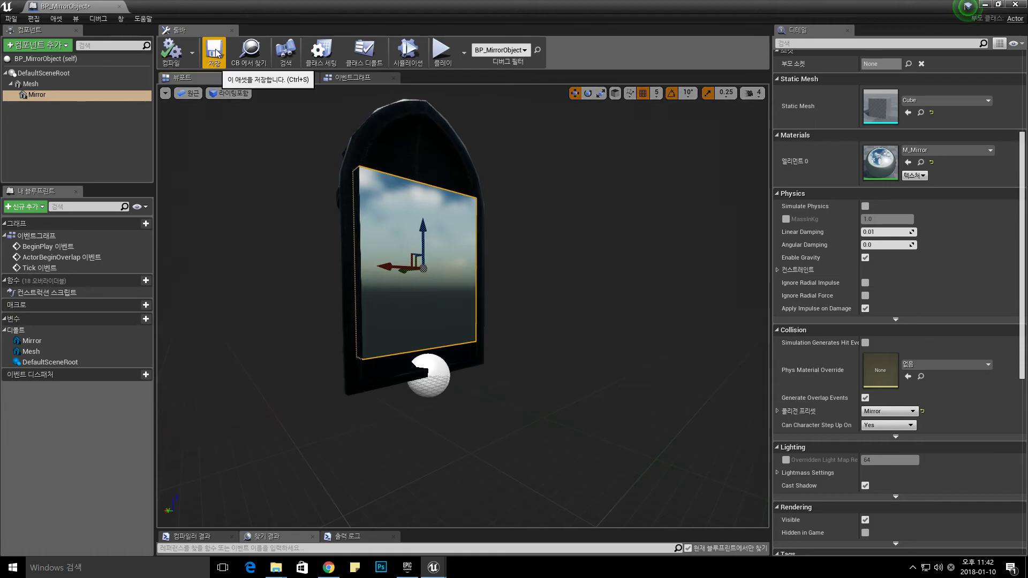
pyautogui.click(214, 53)
# - Return to the level and orbit around the placed mirror, pulling back to see the fountain
pyautogui.click(986, 5)
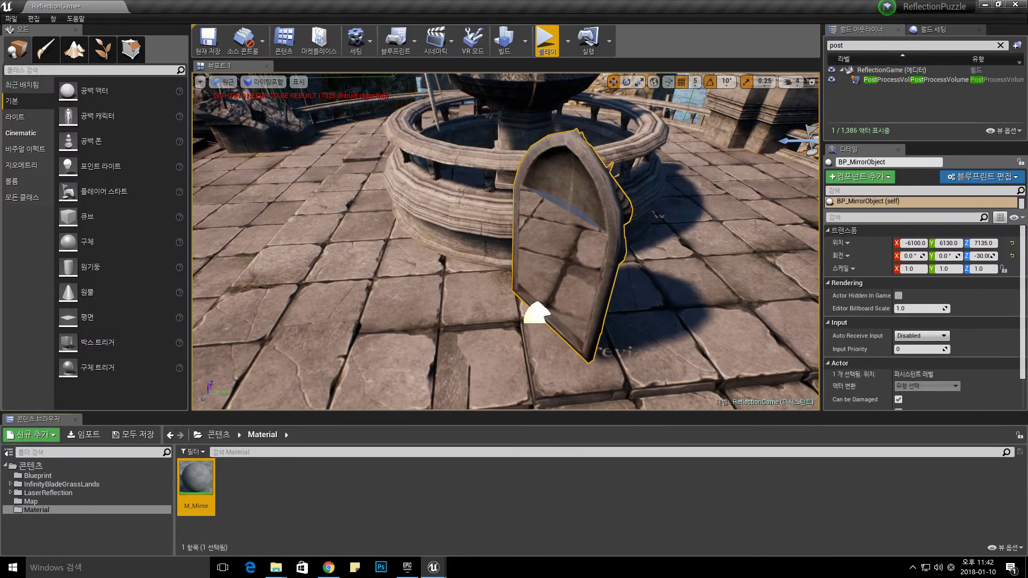
pyautogui.keyDown('alt'); pyautogui.moveTo(544, 275); pyautogui.dragTo(568, 252); pyautogui.keyUp('alt')
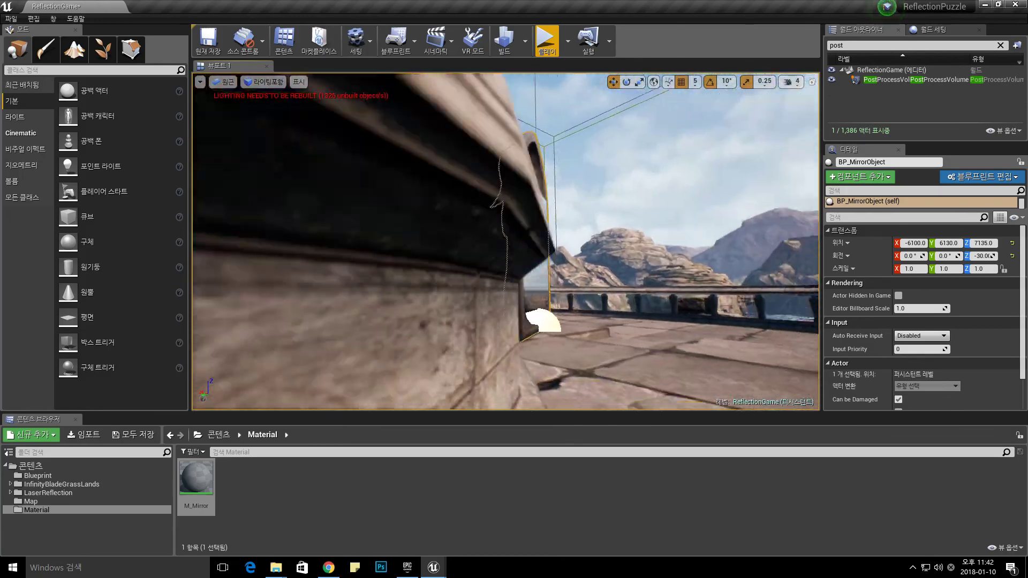
pyautogui.moveTo(567, 252)
pyautogui.keyDown('alt'); pyautogui.mouseDown()
pyautogui.moveTo(514, 241)
pyautogui.moveTo(514, 161)
pyautogui.moveTo(514, 177)
pyautogui.moveTo(407, 177)
pyautogui.mouseUp(); pyautogui.keyUp('alt')
pyautogui.scroll(5, 506, 240)
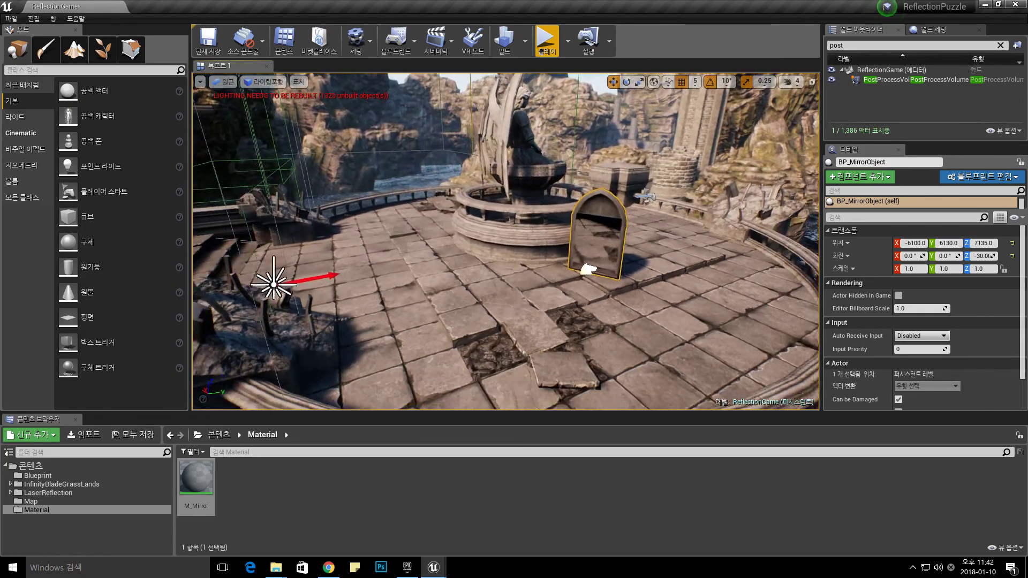
pyautogui.keyDown('alt'); pyautogui.moveTo(407, 177); pyautogui.dragTo(516, 69); pyautogui.keyUp('alt')
# - Play the level, eject with F8 to fly toward the mirror's laser beams, then stop
pyautogui.click(548, 43)
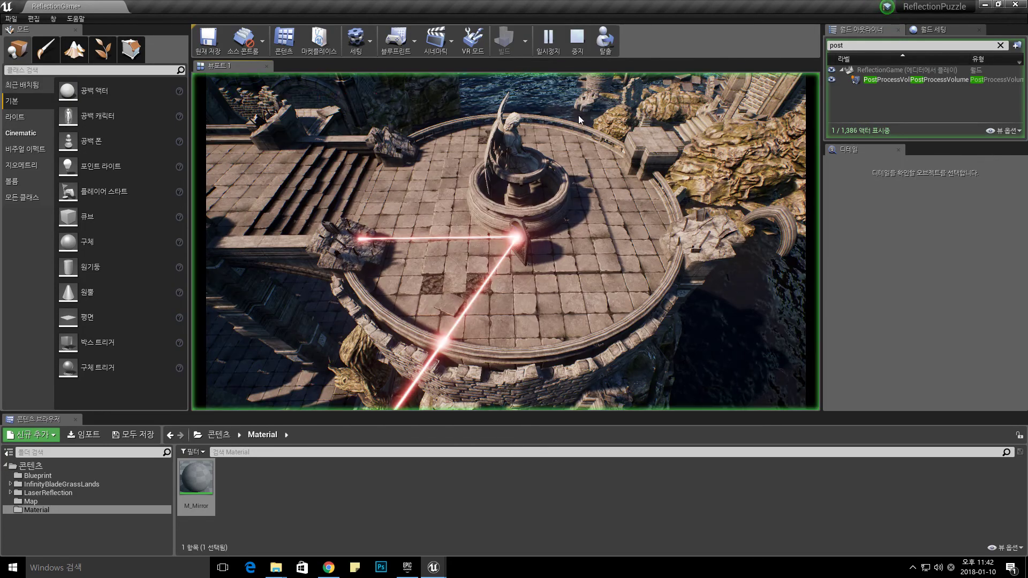
pyautogui.click(516, 241)
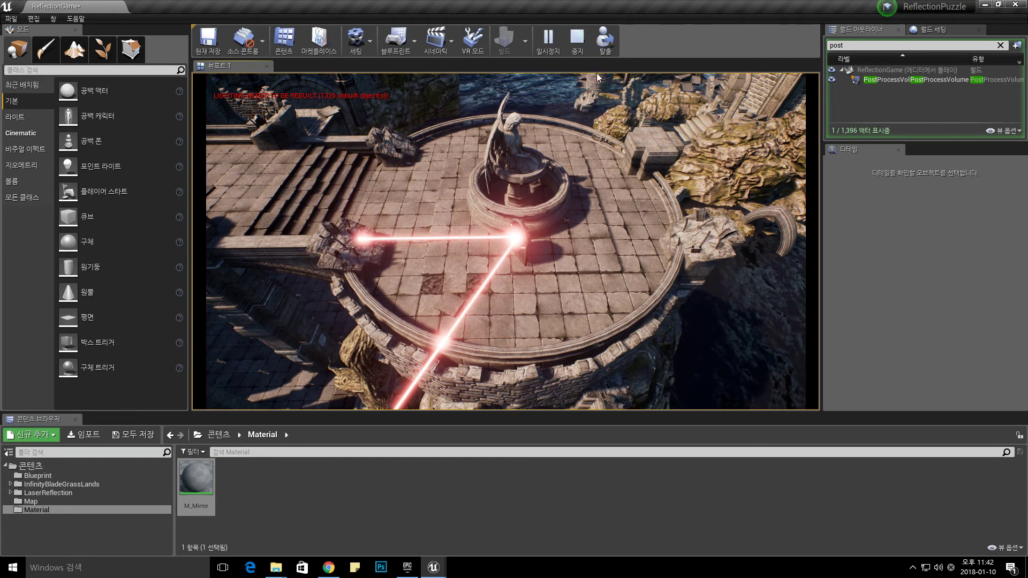
pyautogui.press('F8')
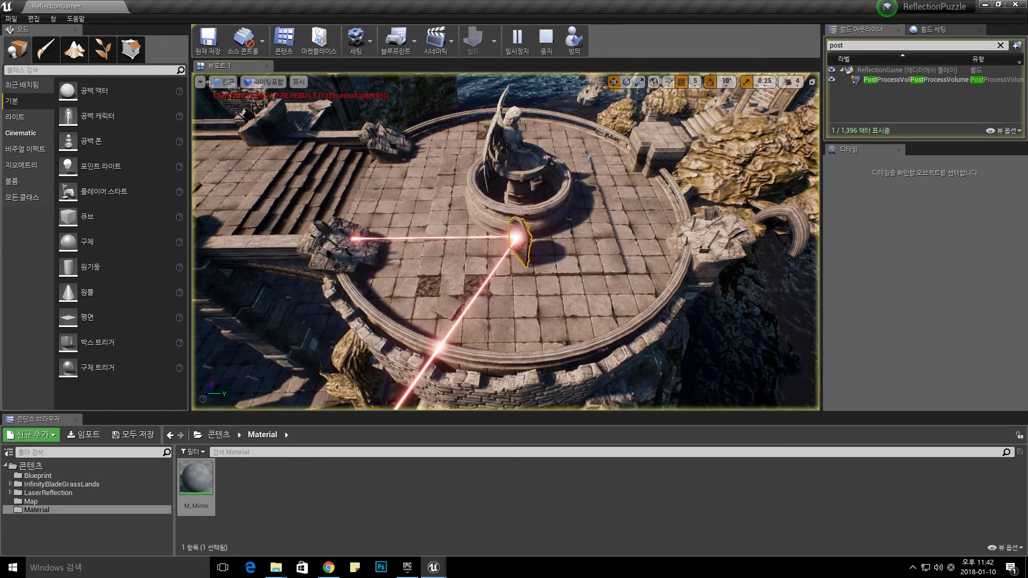
pyautogui.moveTo(514, 279); pyautogui.dragTo(518, 266)
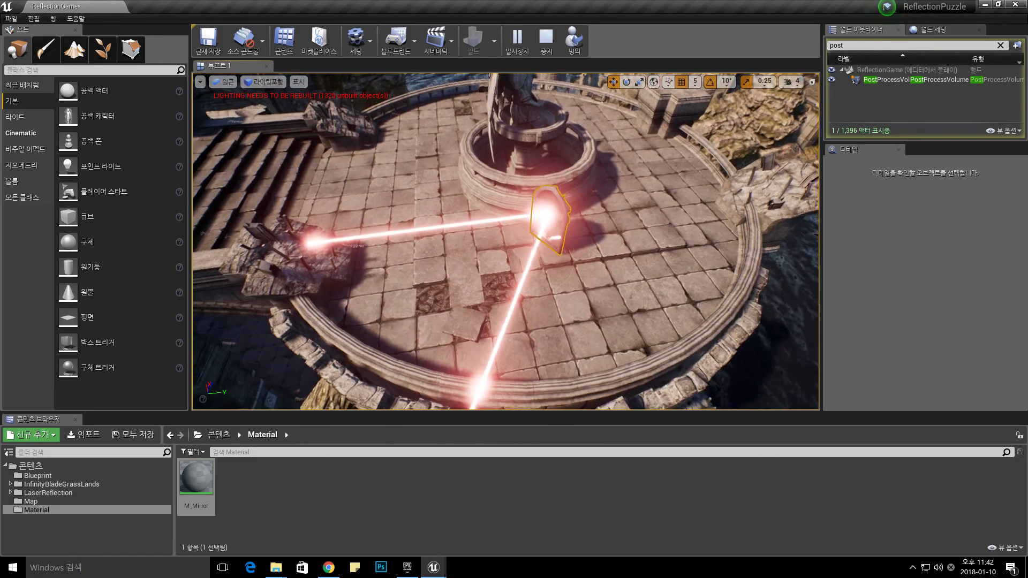
pyautogui.moveTo(389, 263); pyautogui.dragTo(389, 264)
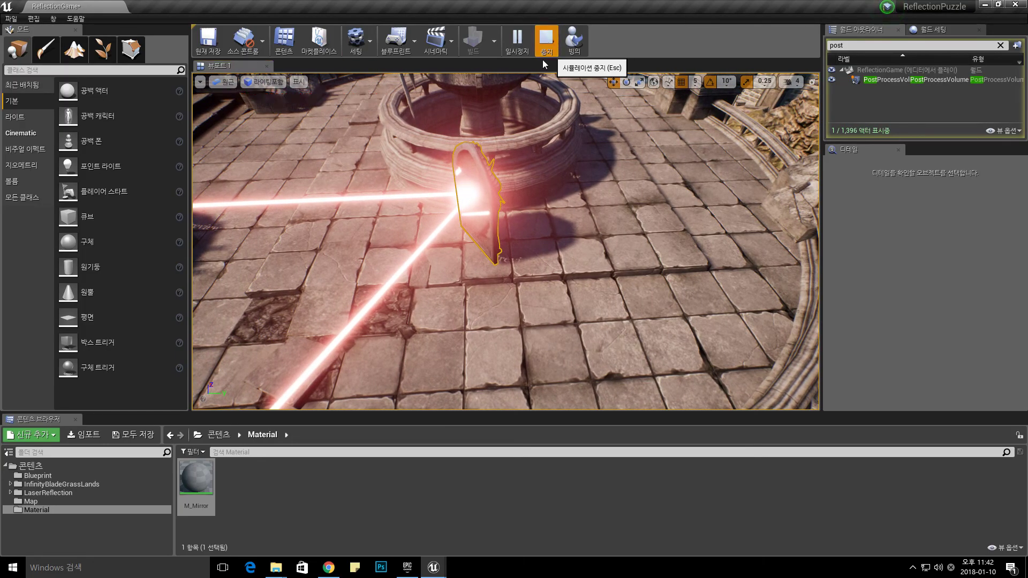
pyautogui.click(544, 53)
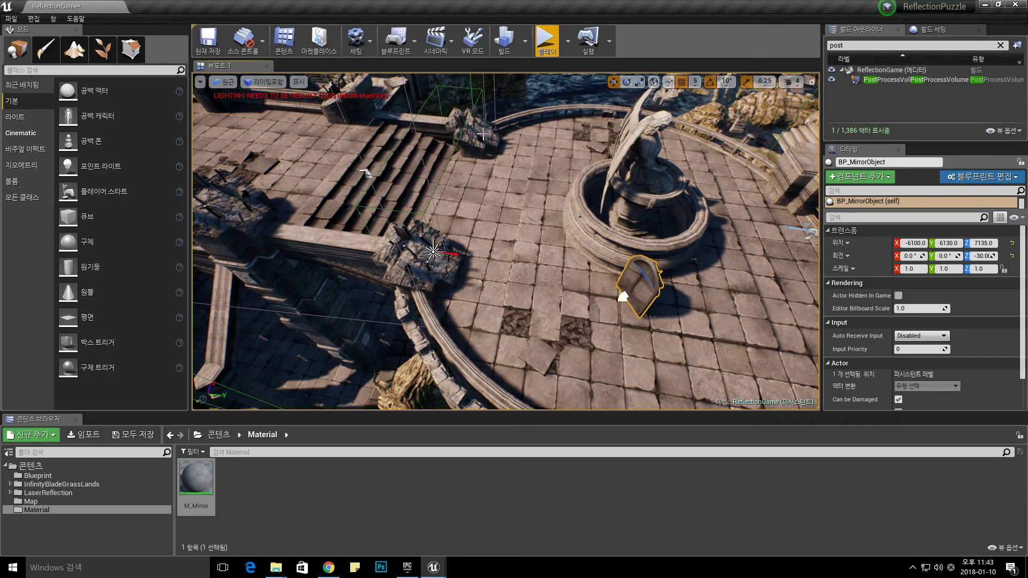
# - Move the angel statue off the fountain toward the stairs and lower it slightly
pyautogui.moveTo(517, 167); pyautogui.dragTo(518, 167, button='right')
pyautogui.moveTo(506, 241); pyautogui.dragTo(535, 241, button='right')
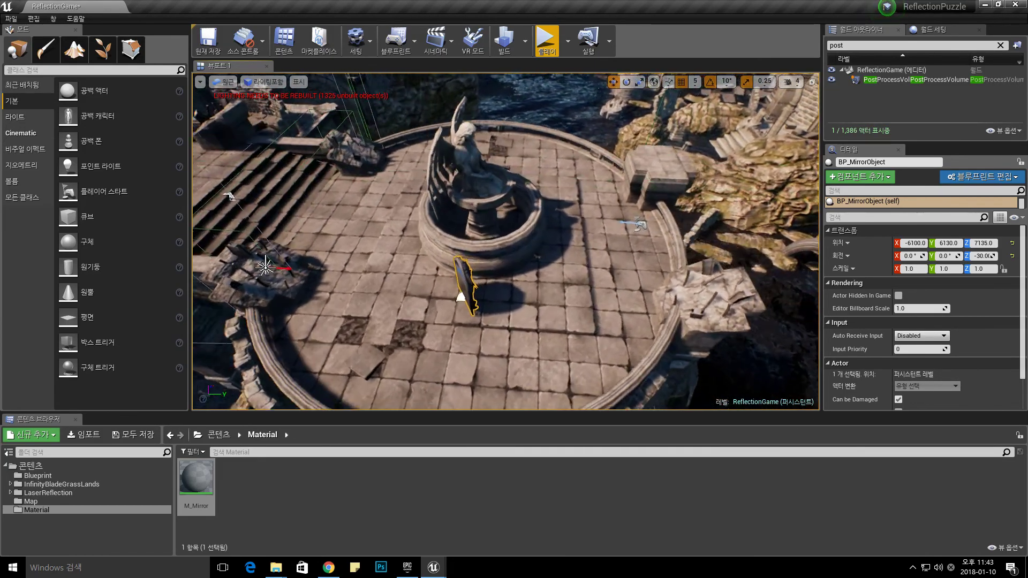
pyautogui.click(604, 311)
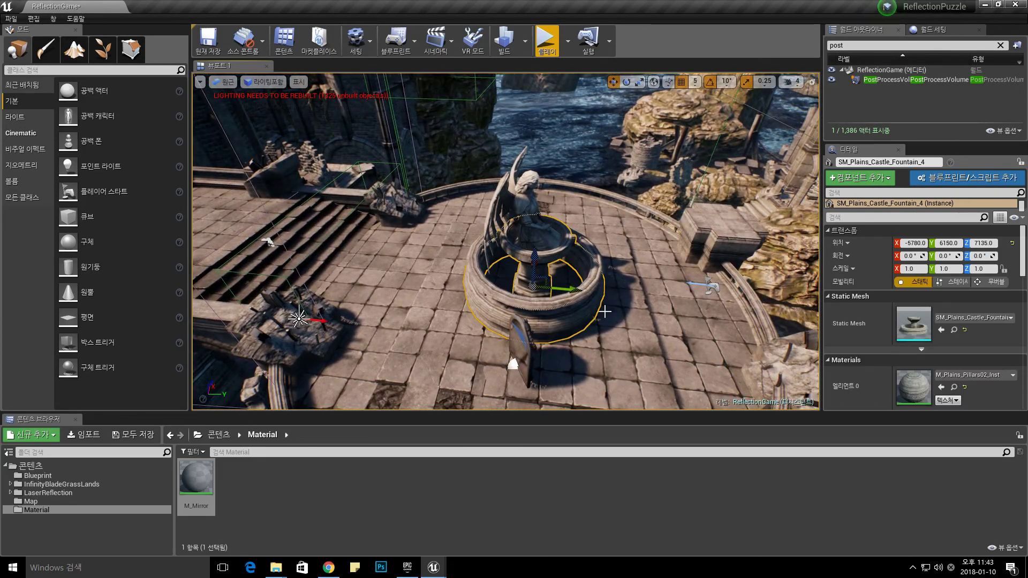
pyautogui.click(547, 242)
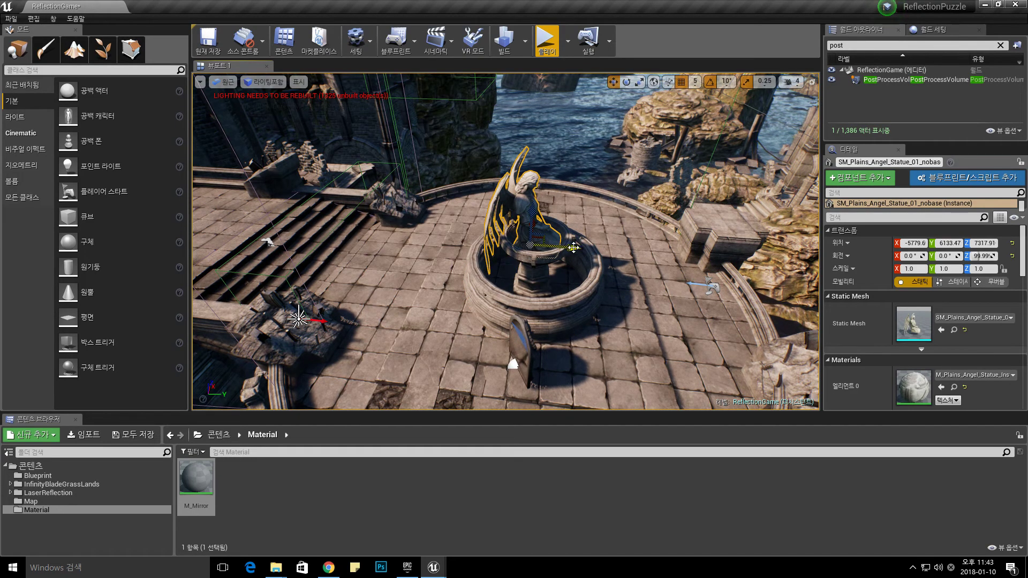
pyautogui.moveTo(573, 247); pyautogui.dragTo(387, 219)
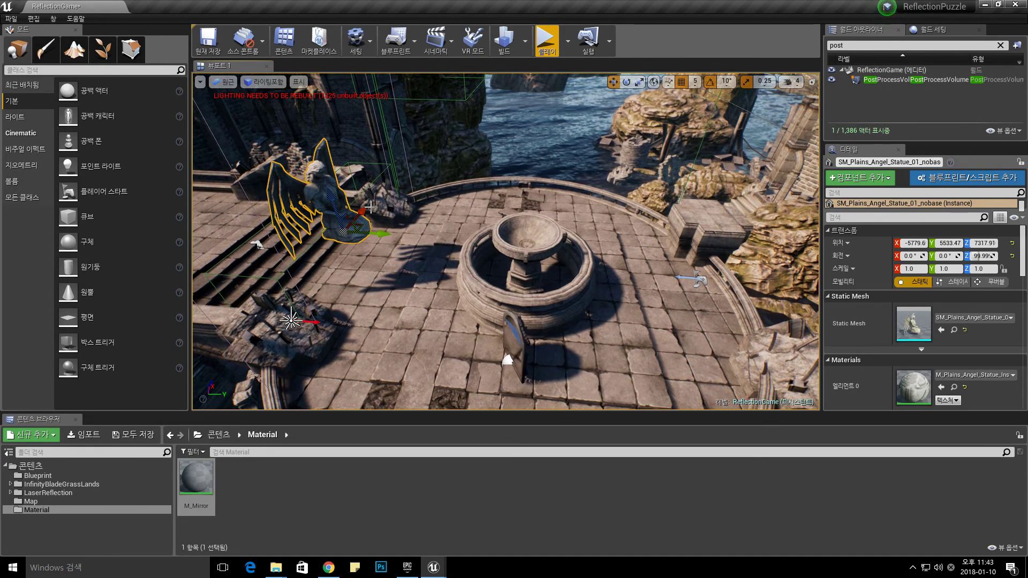
pyautogui.moveTo(370, 210); pyautogui.dragTo(300, 230, button='right')
pyautogui.moveTo(300, 230)
pyautogui.mouseDown()
pyautogui.moveTo(288, 218)
pyautogui.moveTo(354, 269)
pyautogui.mouseUp()
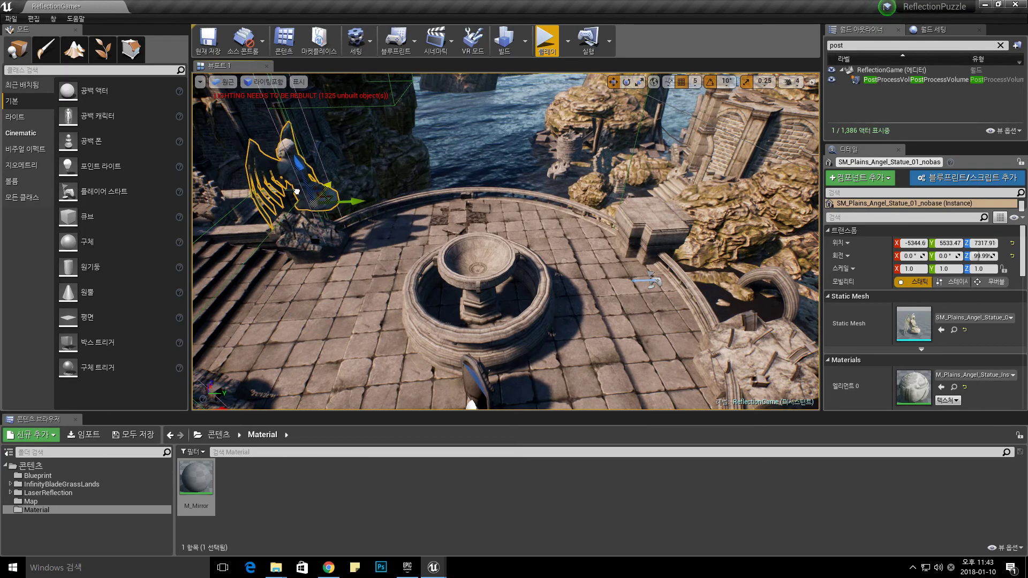
pyautogui.press('f')
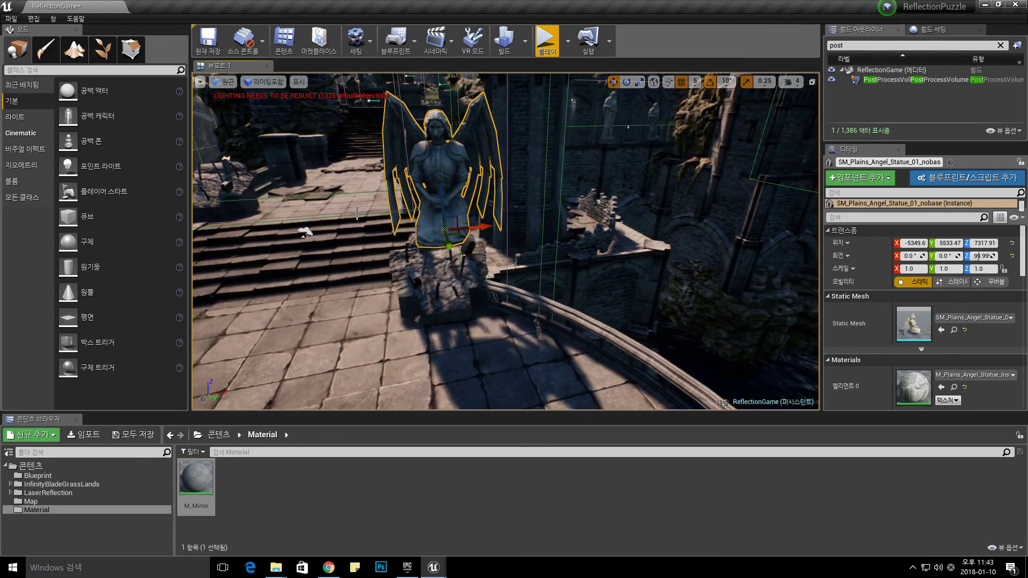
pyautogui.moveTo(445, 216)
pyautogui.mouseDown()
pyautogui.moveTo(479, 269)
pyautogui.moveTo(449, 266)
pyautogui.moveTo(466, 278)
pyautogui.mouseUp()
pyautogui.moveTo(466, 277); pyautogui.dragTo(494, 273, button='right')
pyautogui.moveTo(501, 248); pyautogui.dragTo(518, 248)
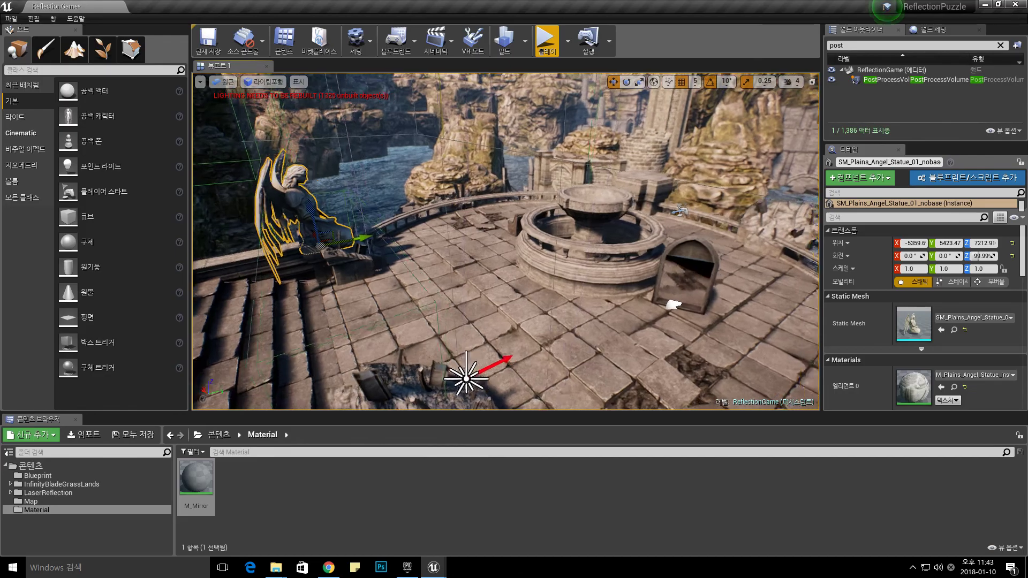
pyautogui.moveTo(518, 248)
pyautogui.mouseDown(button='right')
pyautogui.moveTo(489, 321)
pyautogui.moveTo(491, 262)
pyautogui.mouseUp(button='right')
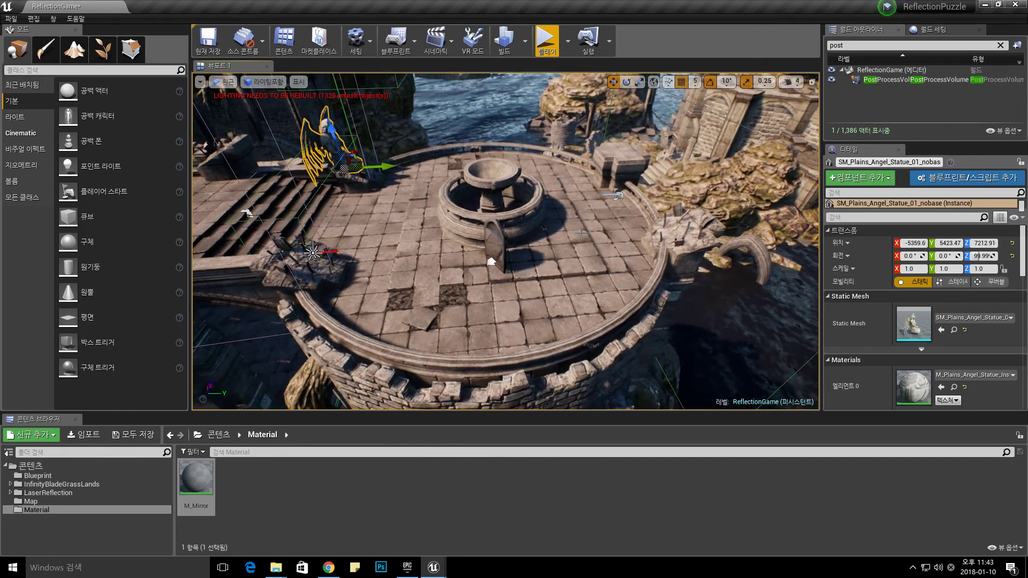
# - Delete the fountain's circular railing and the fountain, then select the dark floor block
pyautogui.click(515, 222)
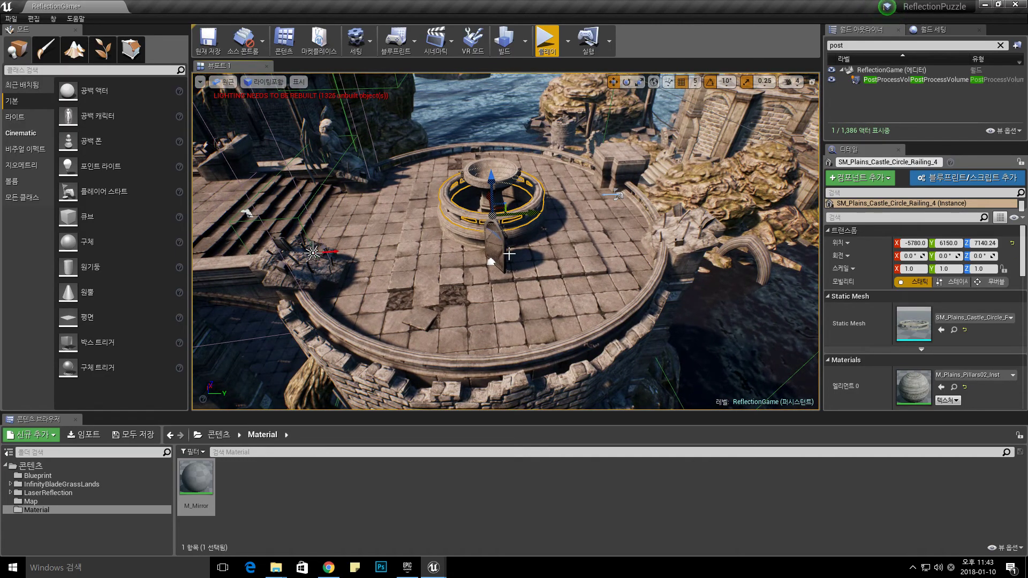
pyautogui.press('Delete')
pyautogui.click(537, 214)
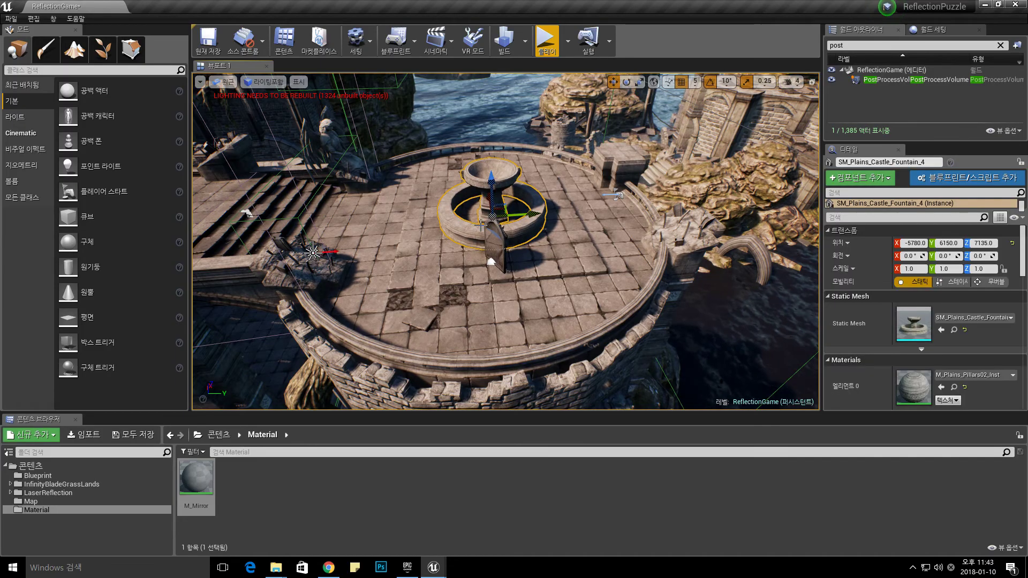
pyautogui.press('Delete')
pyautogui.click(496, 177)
# - Delete the dark floor block and view the cleared round platform
pyautogui.press('Delete')
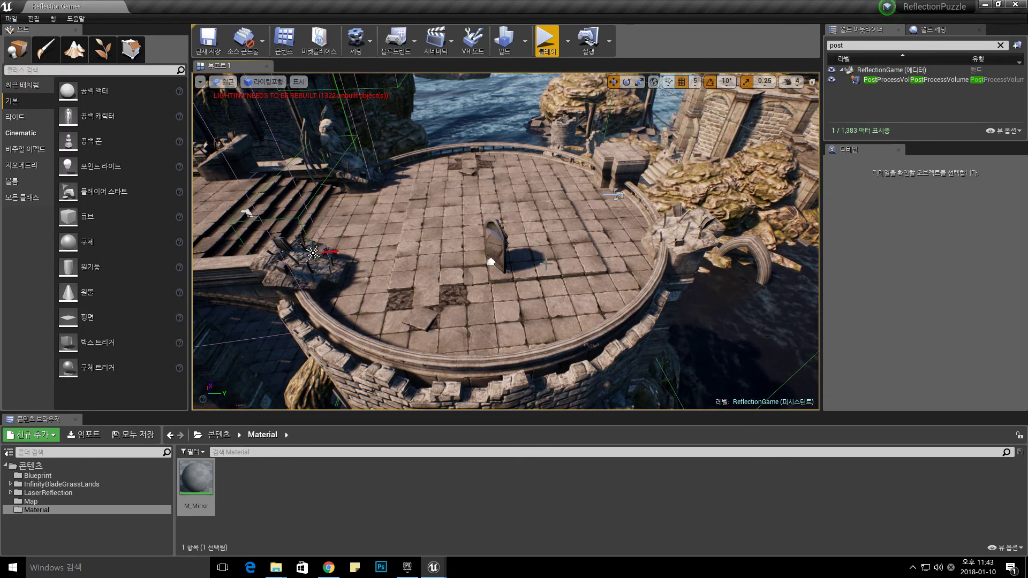
pyautogui.moveTo(491, 262); pyautogui.dragTo(491, 261, button='right')
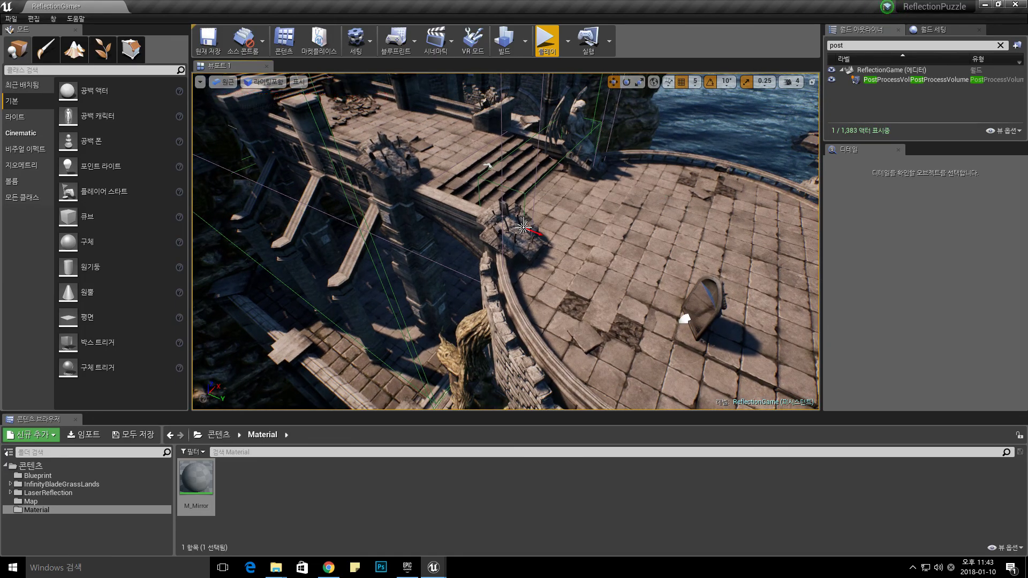
pyautogui.moveTo(367, 309); pyautogui.dragTo(367, 310, button='right')
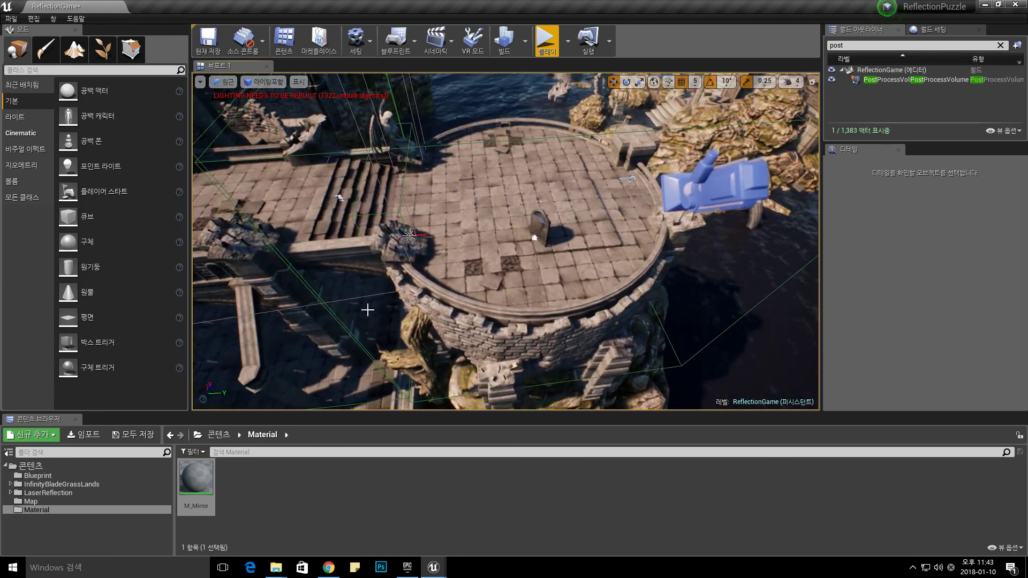
# - Save all modified content, including the ReflectionGame map
pyautogui.click(54, 502)
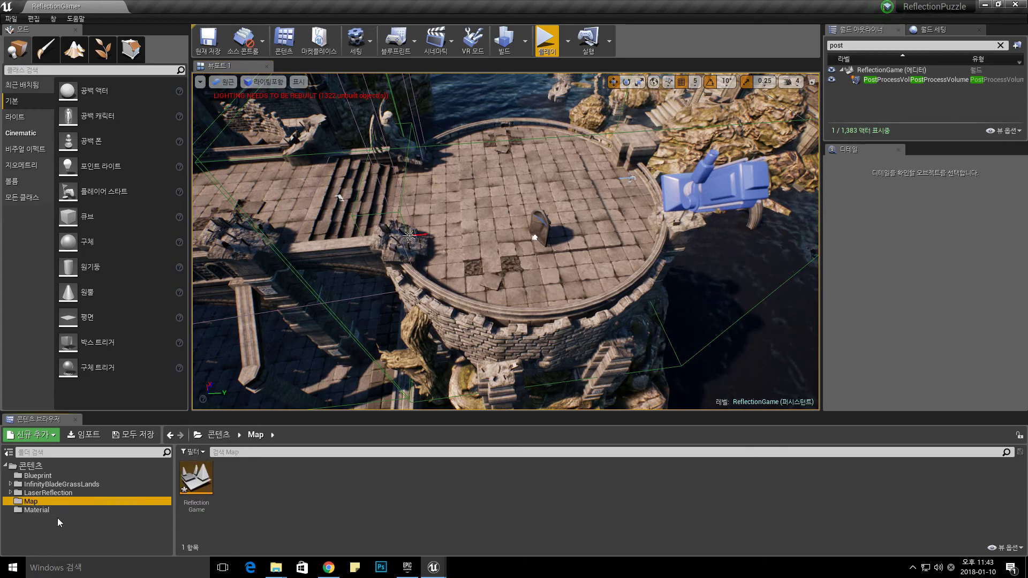
pyautogui.click(133, 435)
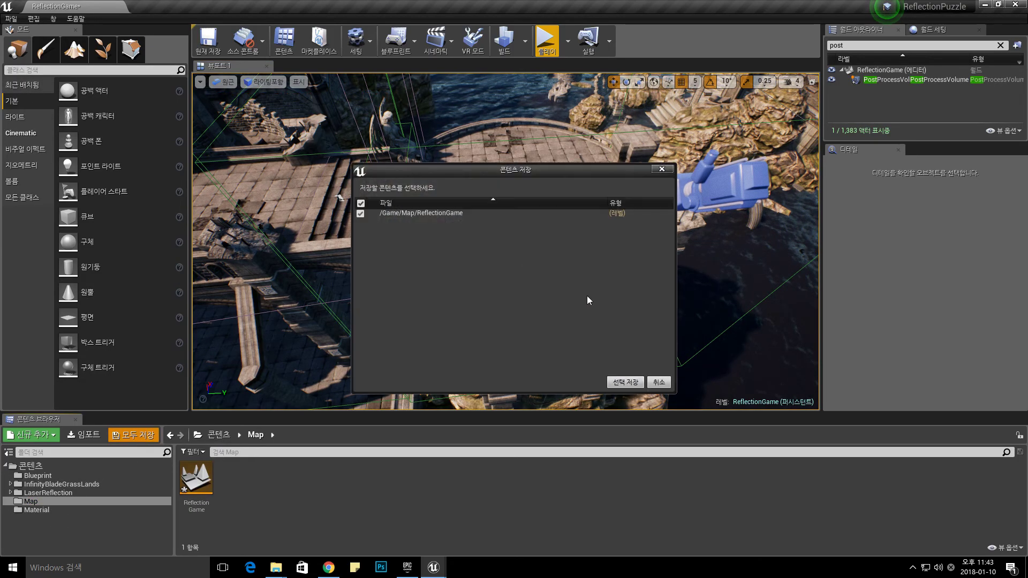
pyautogui.click(625, 381)
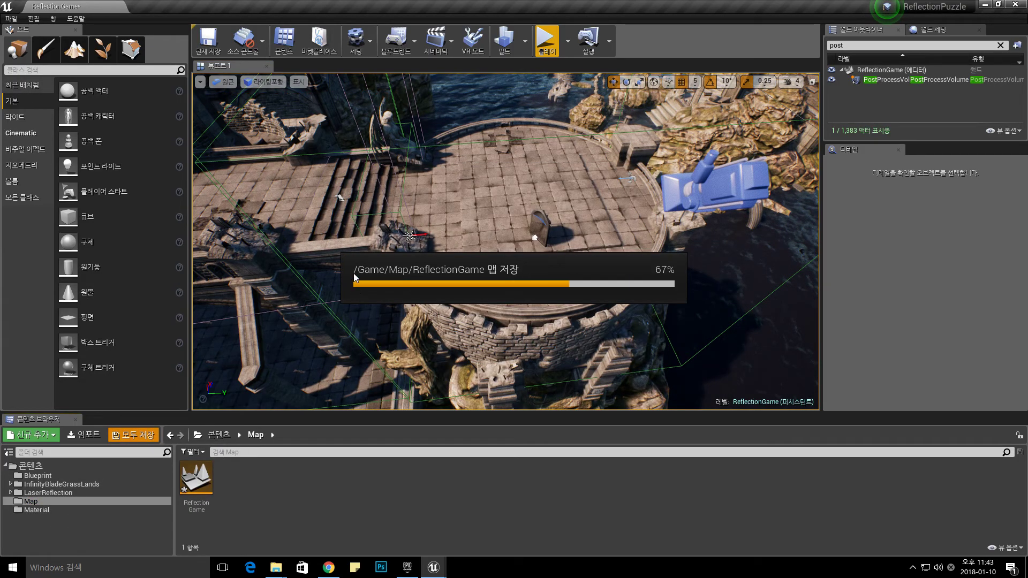
pyautogui.click(547, 232)
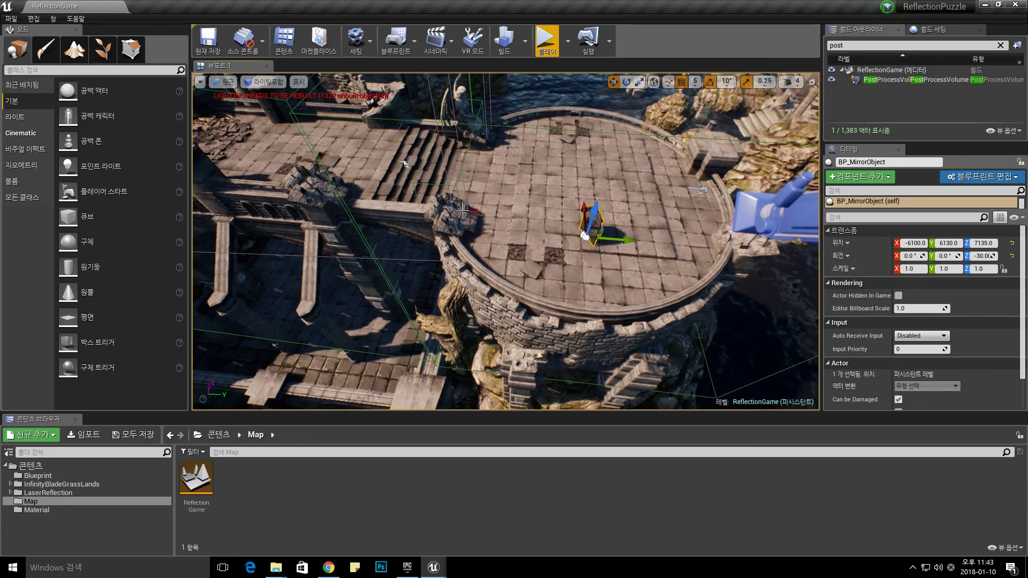
# - Reset the mirror's yaw to 0, then rotate it to 45° using 15° rotation snapping
pyautogui.moveTo(506, 241); pyautogui.dragTo(506, 241, button='right')
pyautogui.moveTo(220, 100); pyautogui.dragTo(220, 100, button='right')
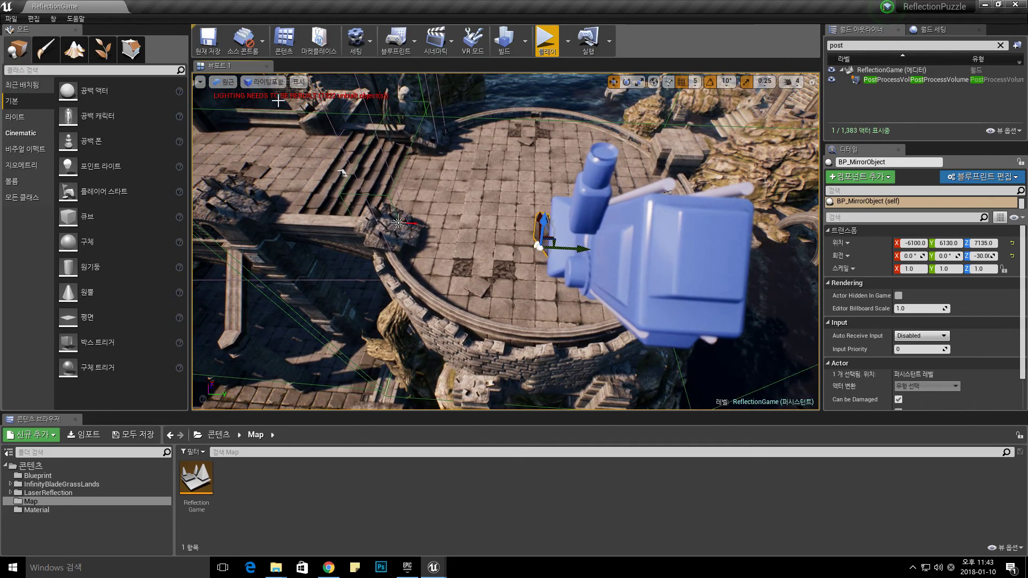
pyautogui.moveTo(500, 219); pyautogui.dragTo(499, 220, button='right')
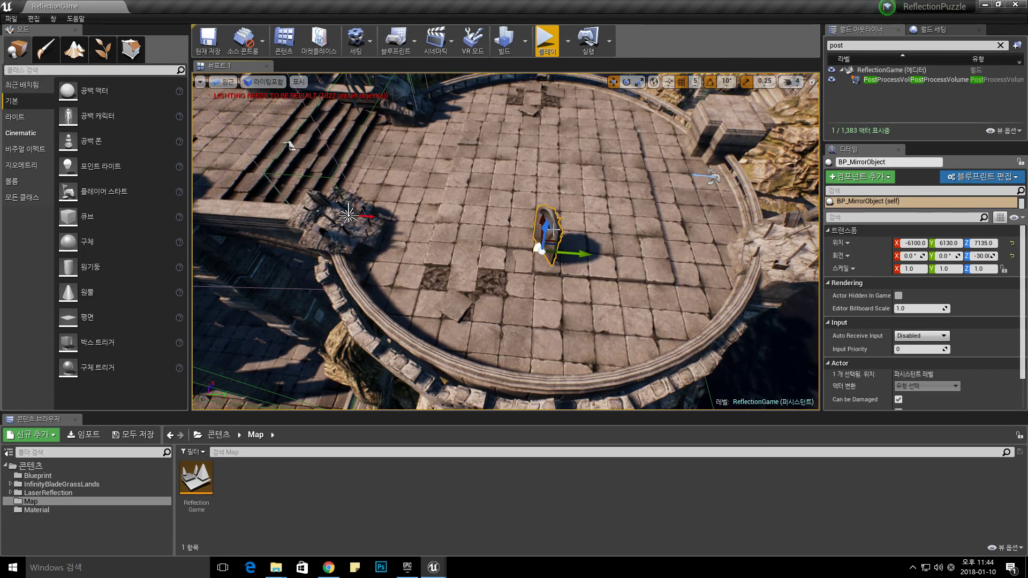
pyautogui.press('e')
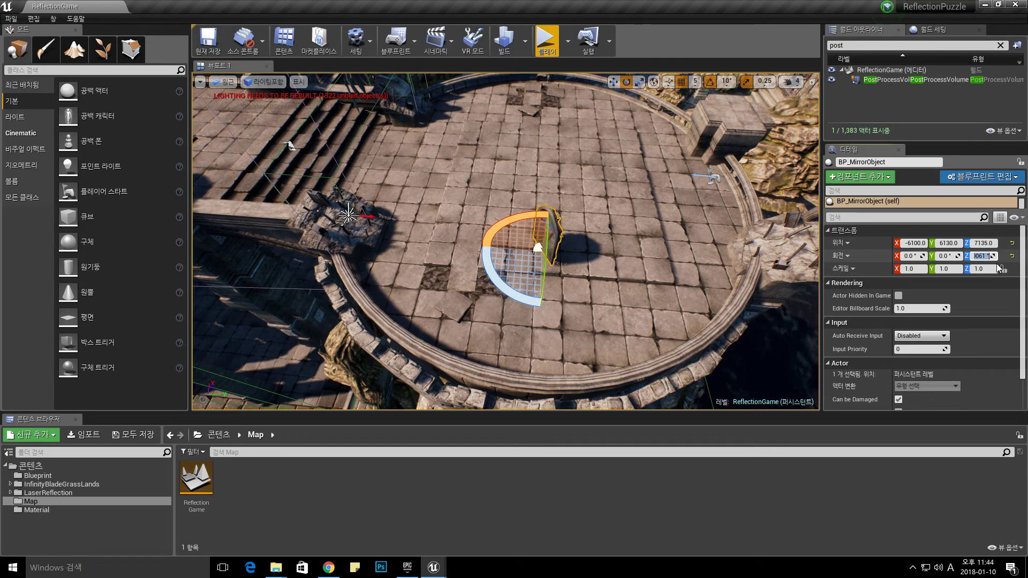
pyautogui.write('0')
pyautogui.press('Return')
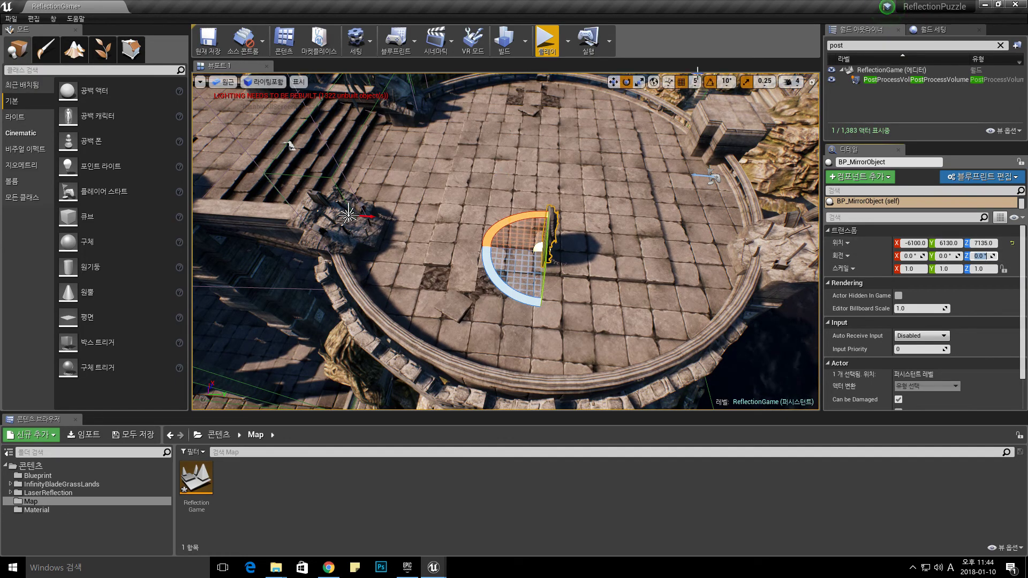
pyautogui.click(727, 81)
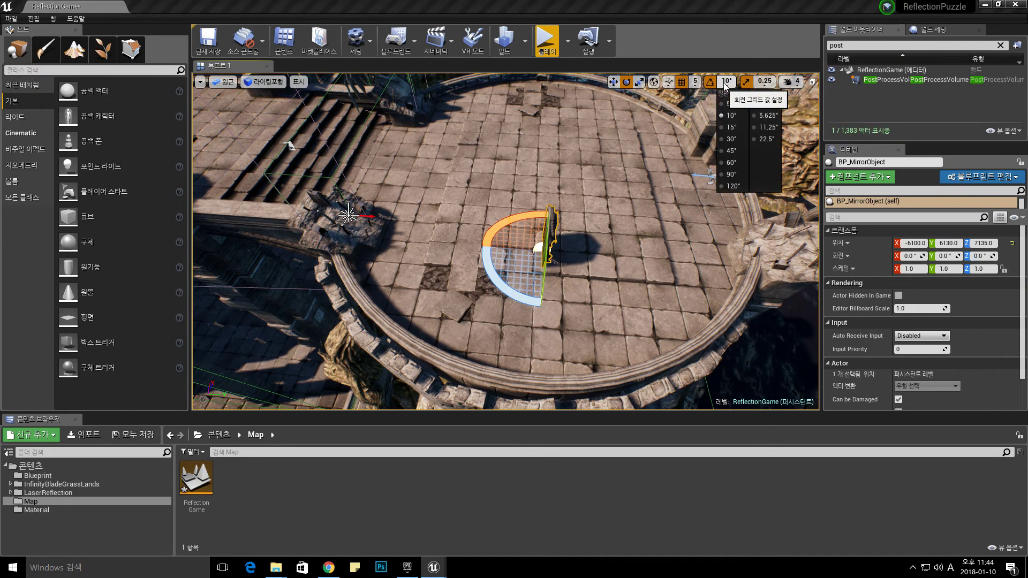
pyautogui.click(733, 128)
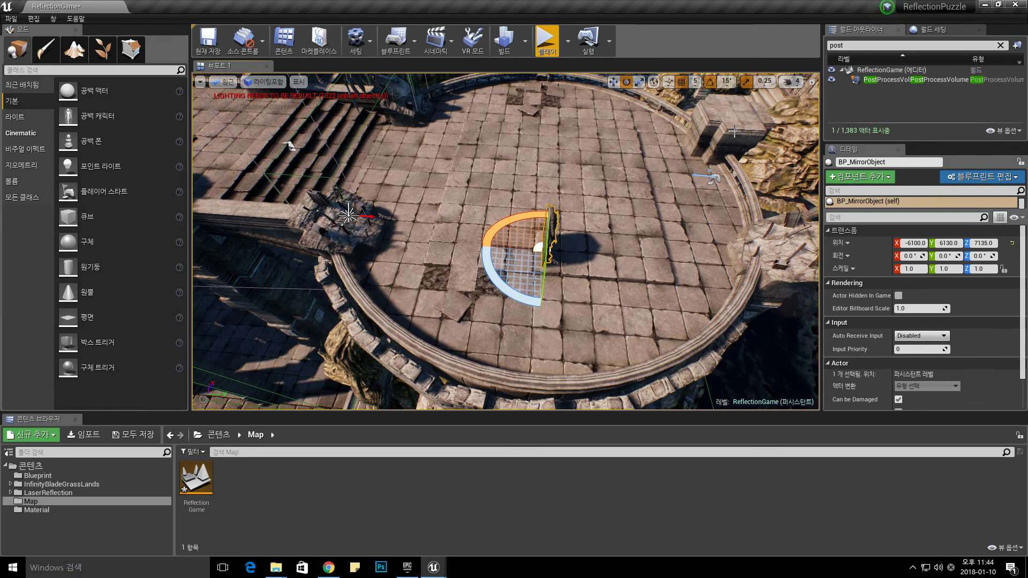
pyautogui.moveTo(537, 247)
pyautogui.mouseDown()
pyautogui.moveTo(557, 251)
pyautogui.moveTo(581, 167)
pyautogui.mouseUp()
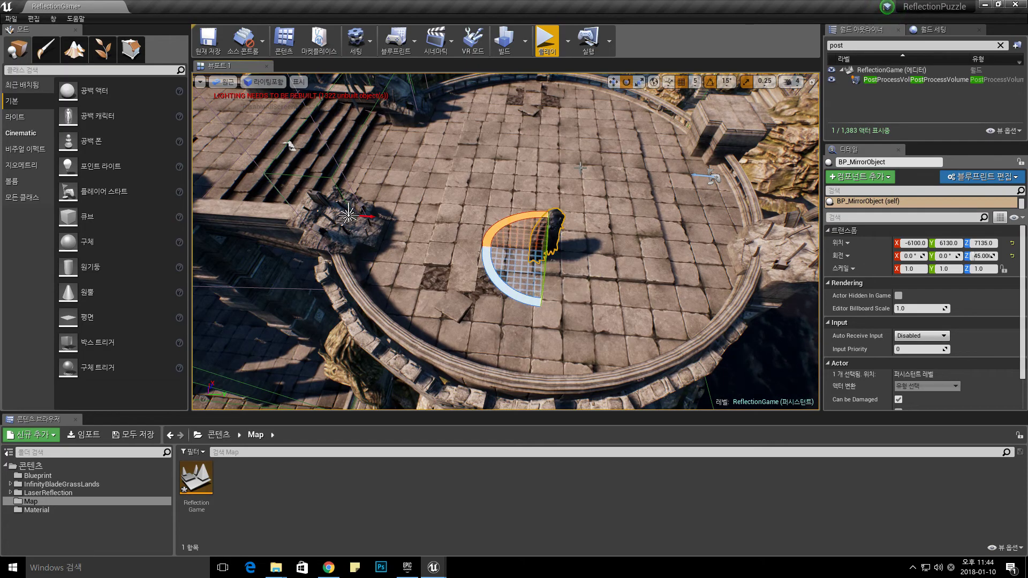
pyautogui.moveTo(580, 168)
pyautogui.mouseDown(button='right')
pyautogui.moveTo(581, 134)
pyautogui.moveTo(581, 177)
pyautogui.mouseUp(button='right')
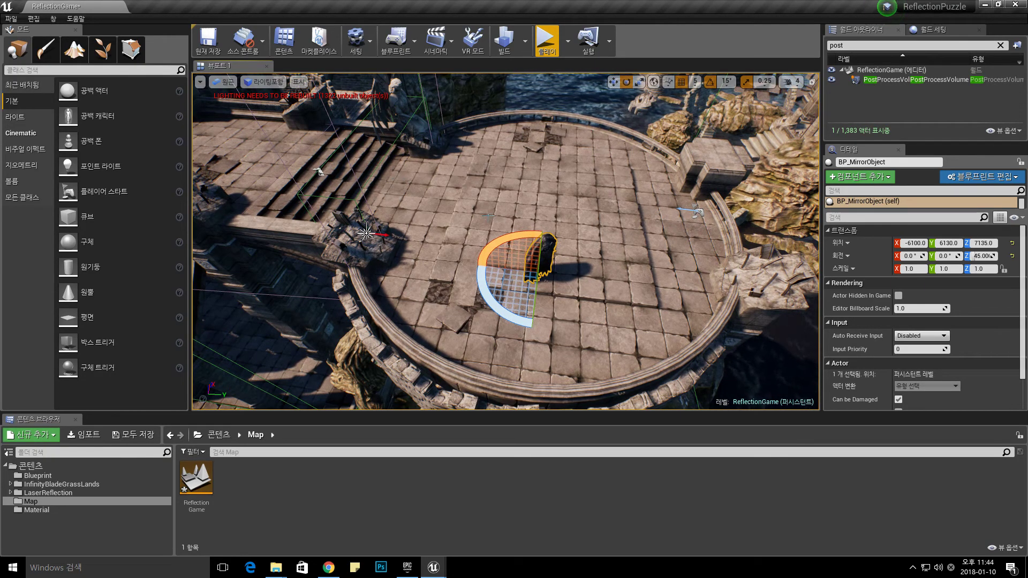
# - Slide the mirror along Y to 5950 and place a copy near the far rim
pyautogui.press('w')
pyautogui.moveTo(576, 269); pyautogui.dragTo(524, 270)
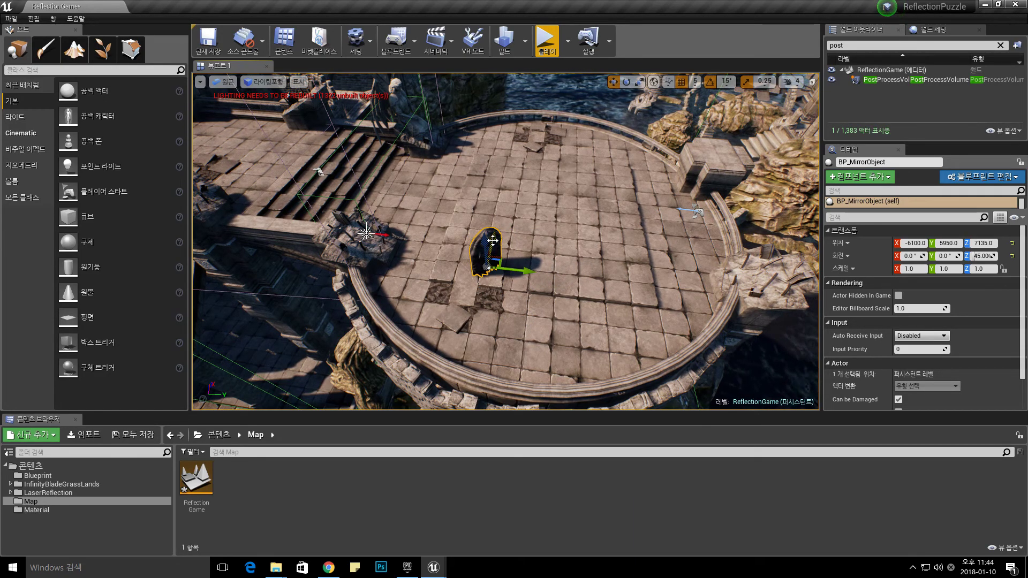
pyautogui.moveTo(492, 232); pyautogui.dragTo(492, 133)
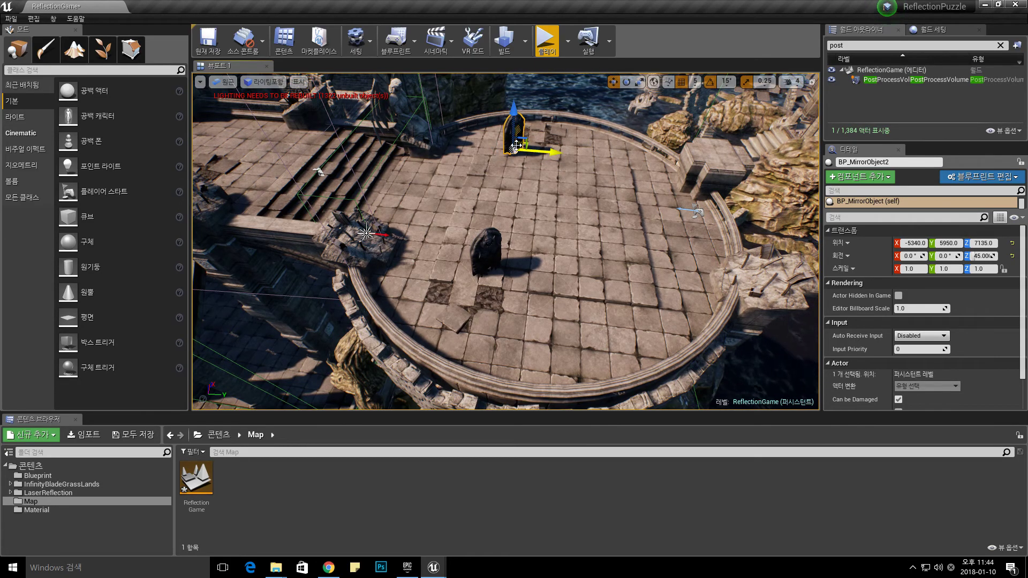
# - With 90° rotation snapping, turn the copied mirror to about -45° and play-test the laser
pyautogui.click(726, 81)
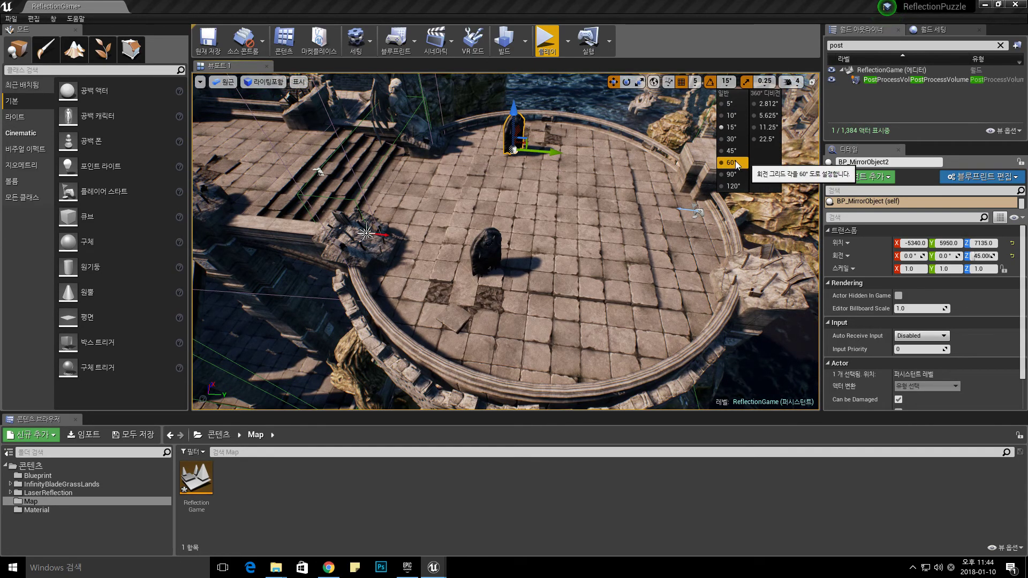
pyautogui.click(732, 174)
pyautogui.press('e')
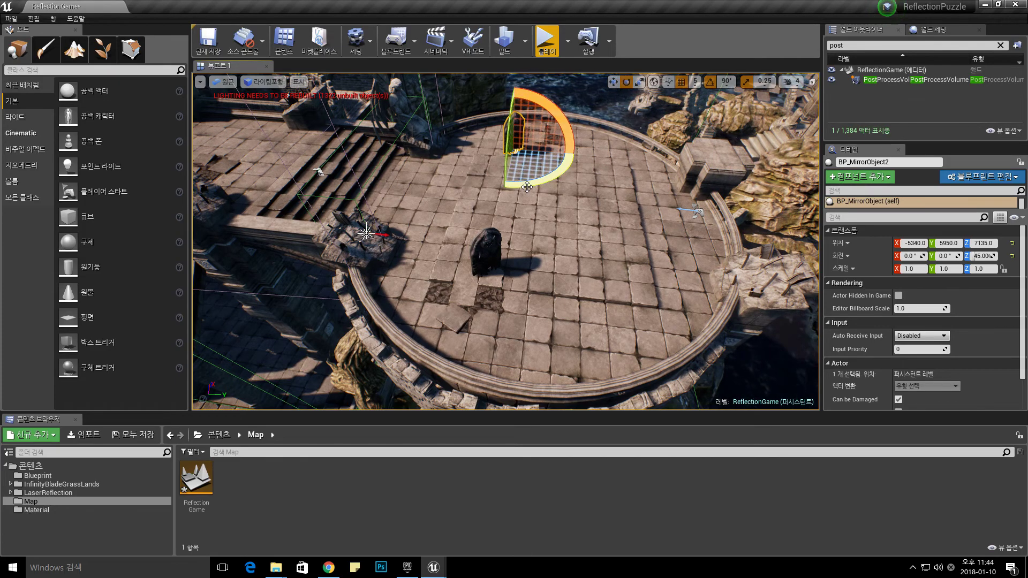
pyautogui.moveTo(513, 144); pyautogui.dragTo(493, 68)
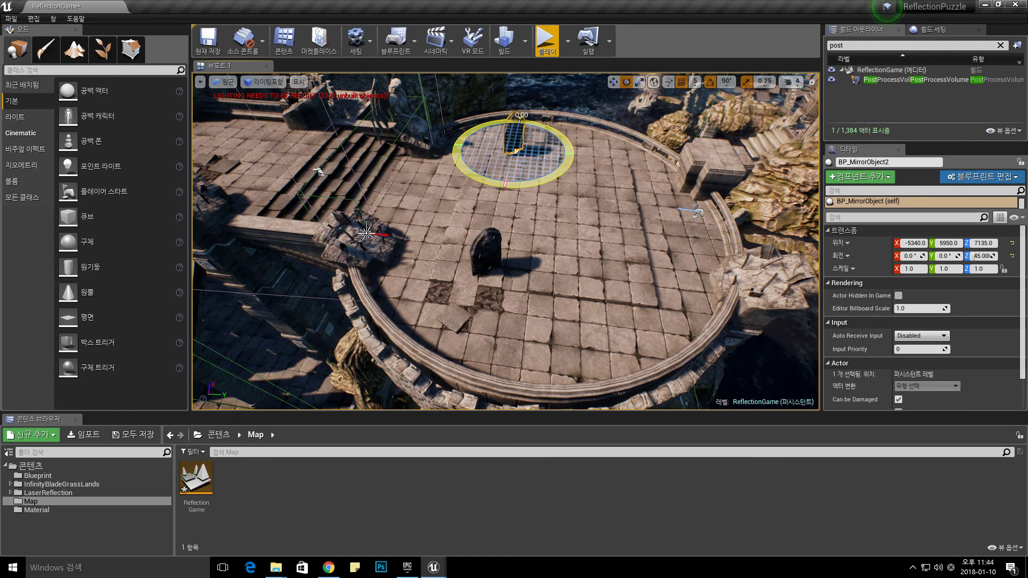
pyautogui.click(545, 42)
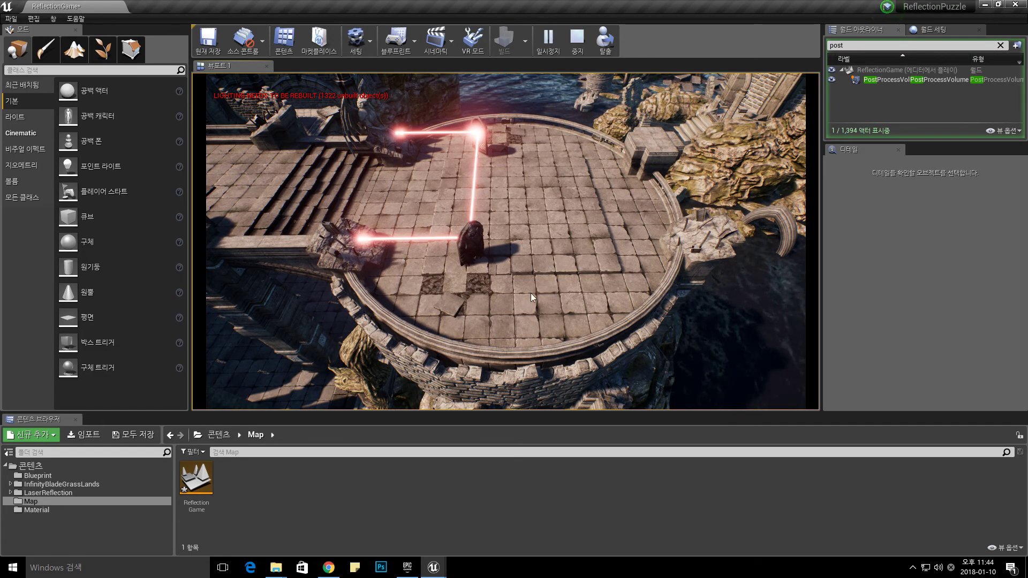
# - Eject from the player with F8 and fly the camera to where the beam reaches the angel statue
pyautogui.press('F8')
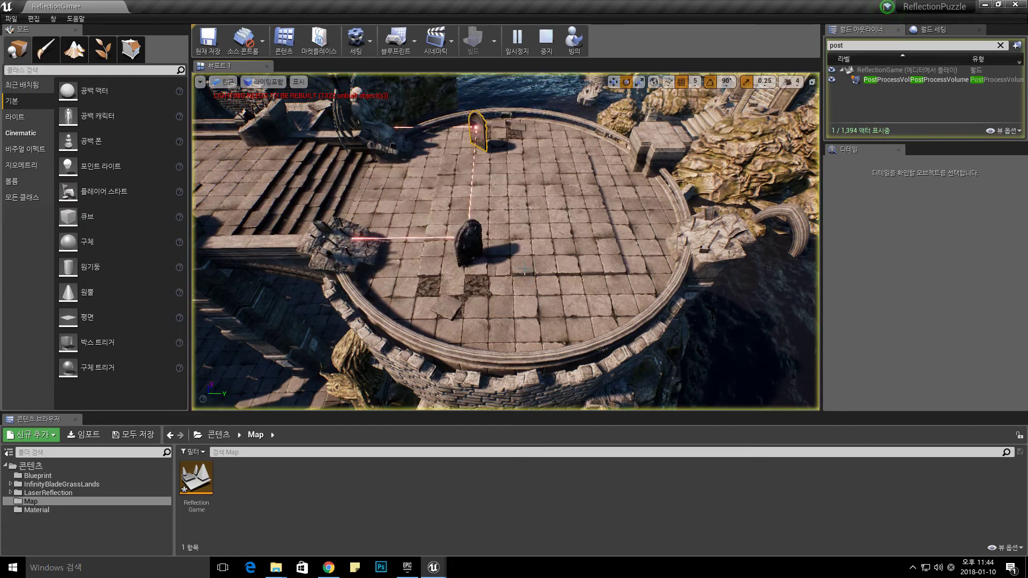
pyautogui.moveTo(511, 300); pyautogui.dragTo(511, 263)
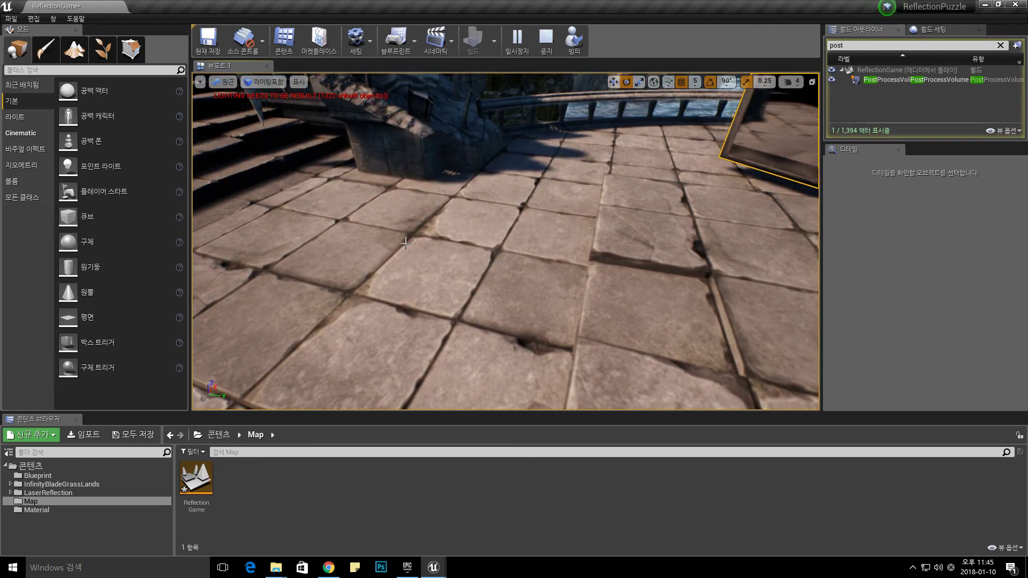
pyautogui.moveTo(405, 243); pyautogui.dragTo(405, 214, button='right')
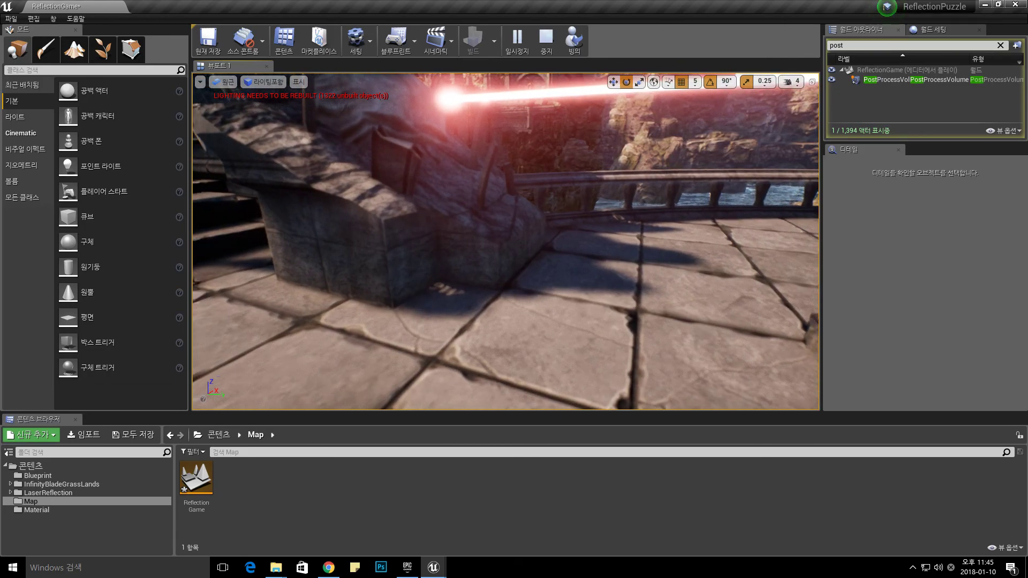
pyautogui.moveTo(509, 257)
pyautogui.mouseDown(button='right')
pyautogui.moveTo(461, 252)
pyautogui.moveTo(498, 305)
pyautogui.mouseUp(button='right')
pyautogui.scroll(1, 508, 305)
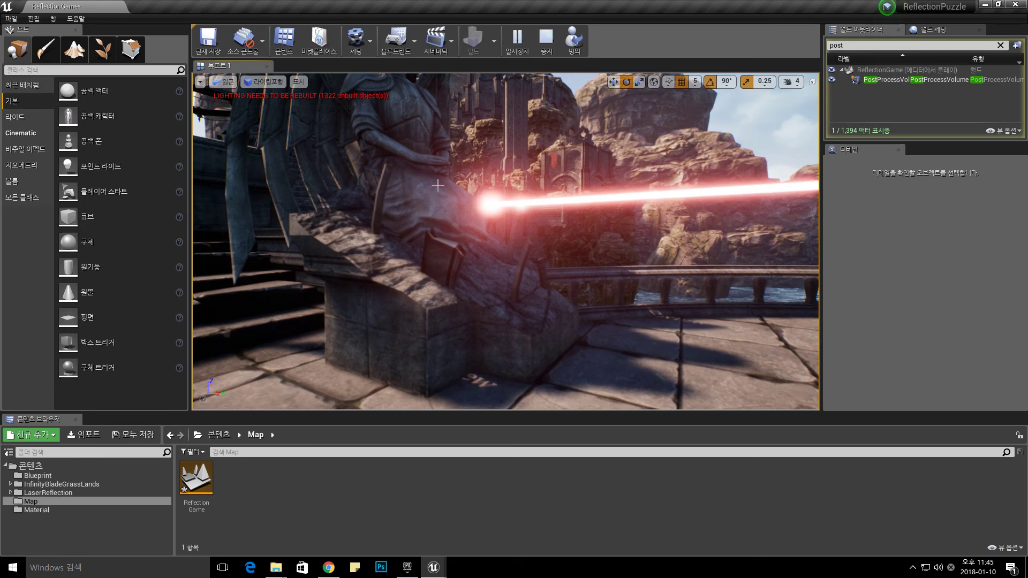
# - Stop the play, then lower the angel statue 40 units and shift it 60 units along Y
pyautogui.click(547, 48)
pyautogui.click(416, 128)
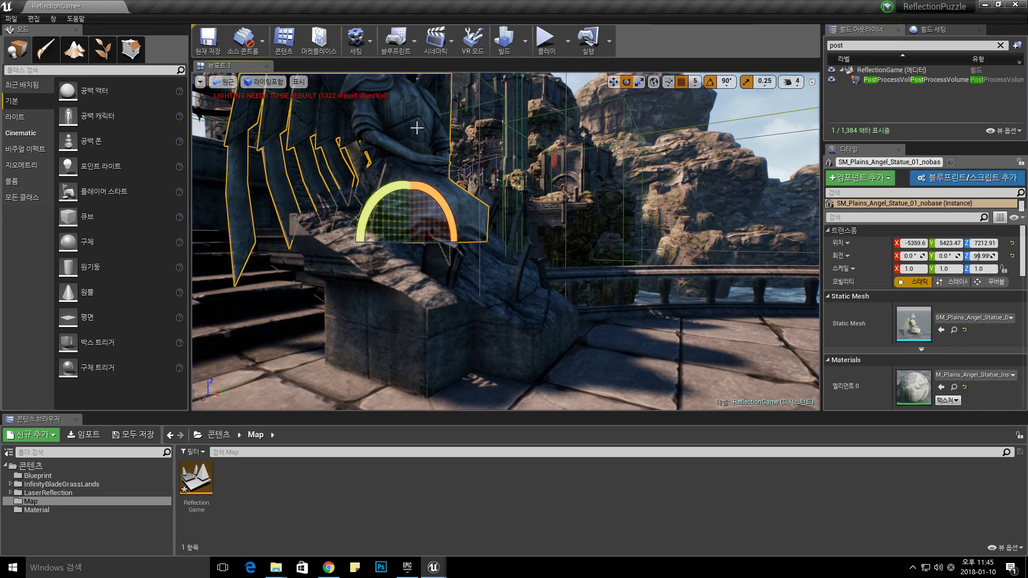
pyautogui.press('w')
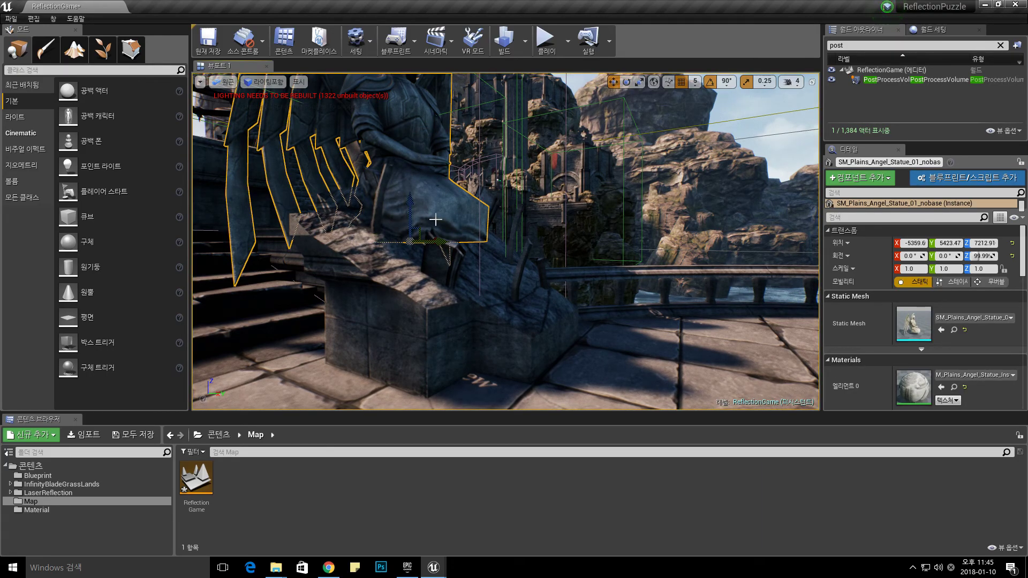
pyautogui.moveTo(410, 201); pyautogui.dragTo(417, 240)
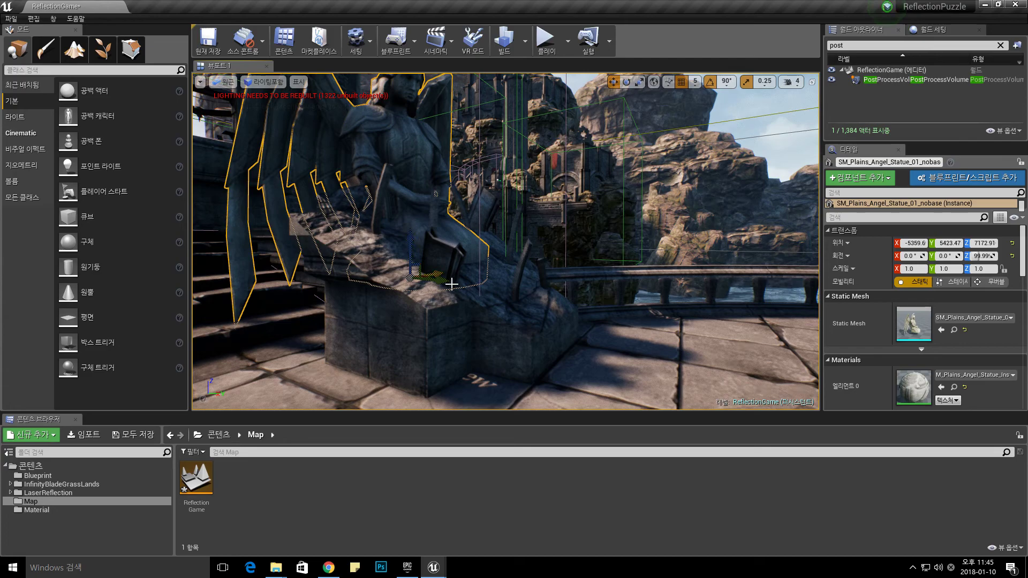
pyautogui.moveTo(439, 280); pyautogui.dragTo(502, 299)
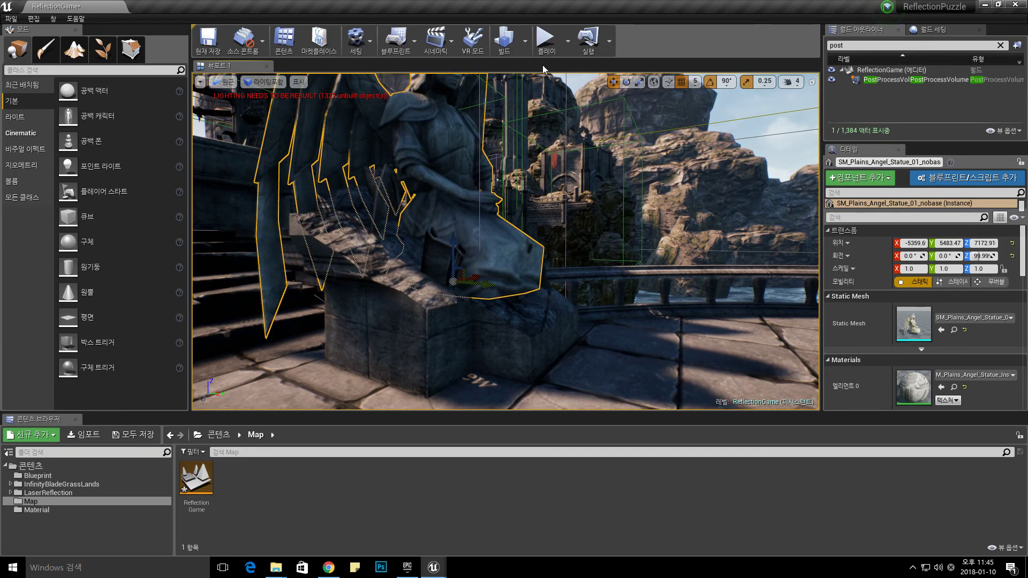
# - Play-test the level and fly near the mirror and statue to check the beam
pyautogui.click(549, 47)
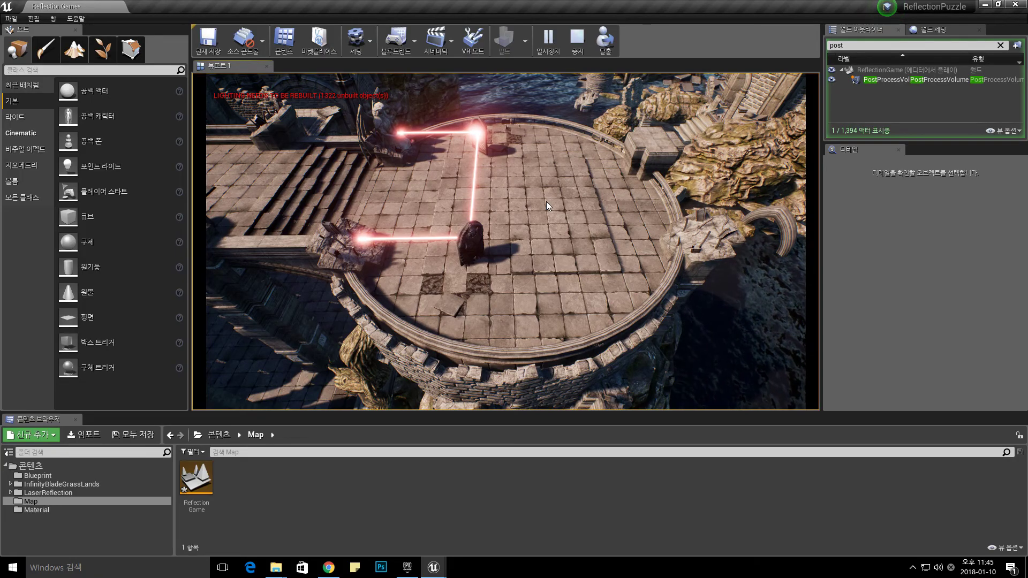
pyautogui.press('F8')
pyautogui.moveTo(576, 347); pyautogui.dragTo(576, 347, button='right')
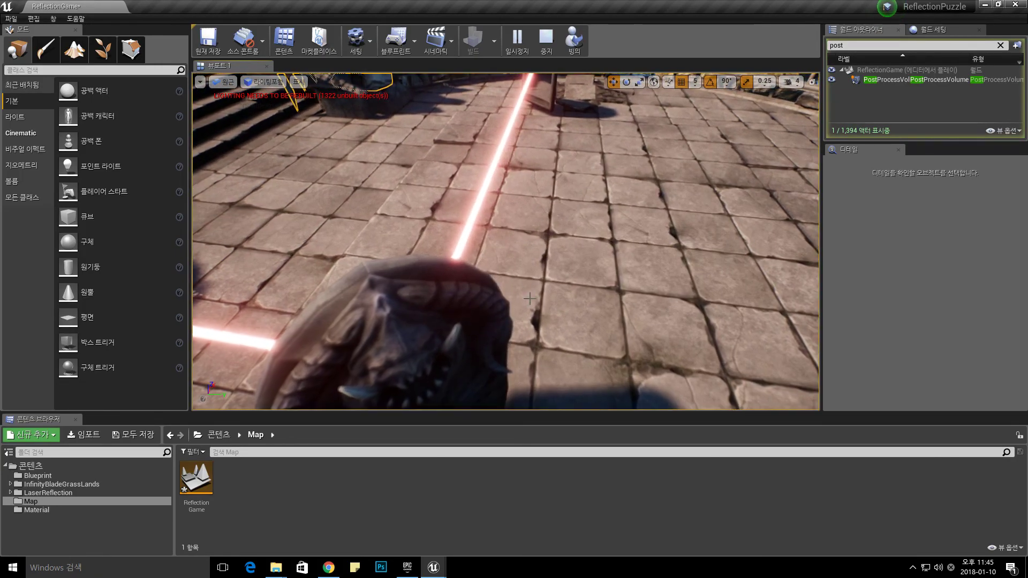
pyautogui.scroll(-5, 558, 369)
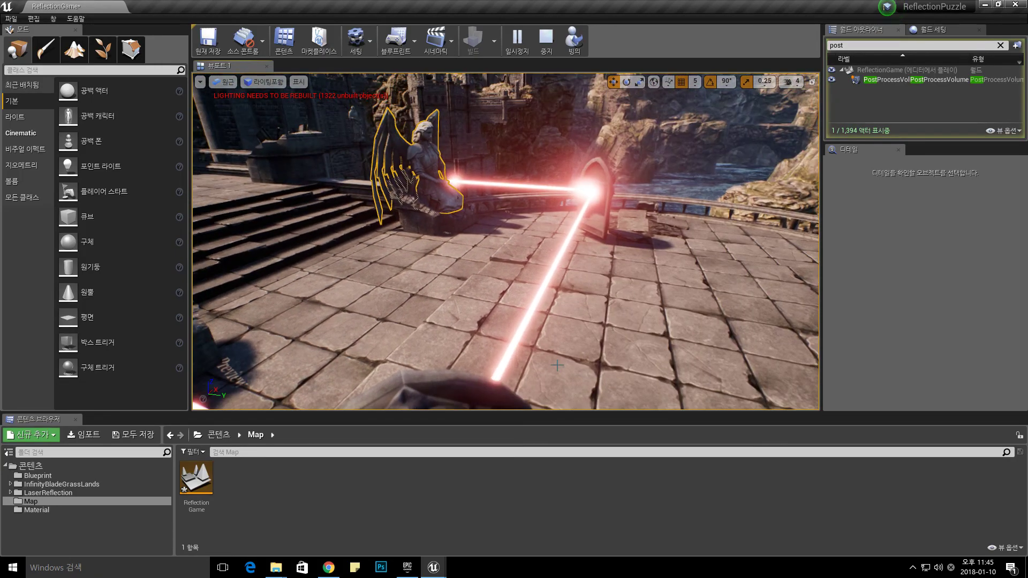
pyautogui.scroll(3, 545, 322)
pyautogui.moveTo(545, 322)
pyautogui.mouseDown(button='right')
pyautogui.moveTo(541, 336)
pyautogui.moveTo(596, 351)
pyautogui.mouseUp(button='right')
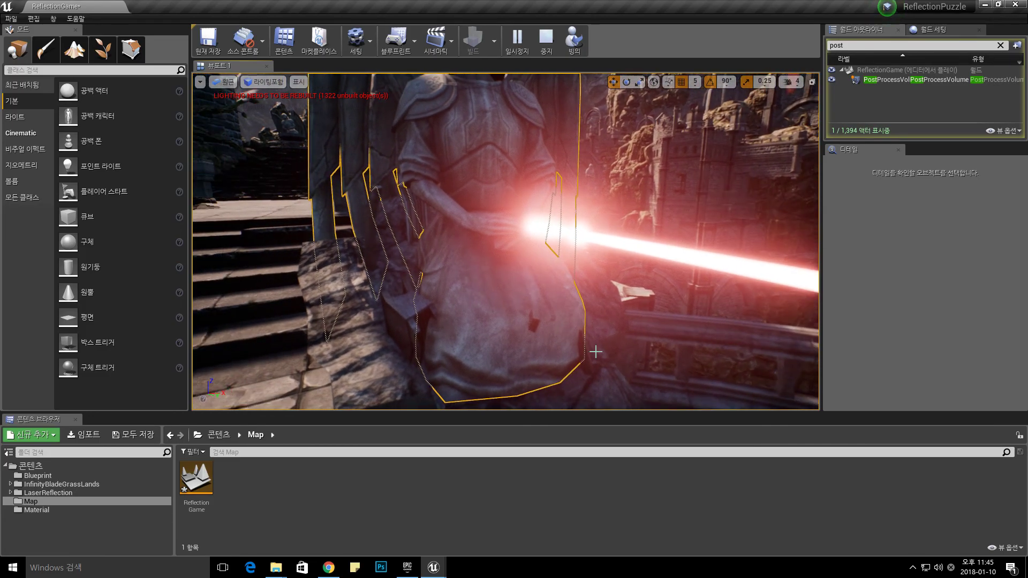
pyautogui.click(545, 38)
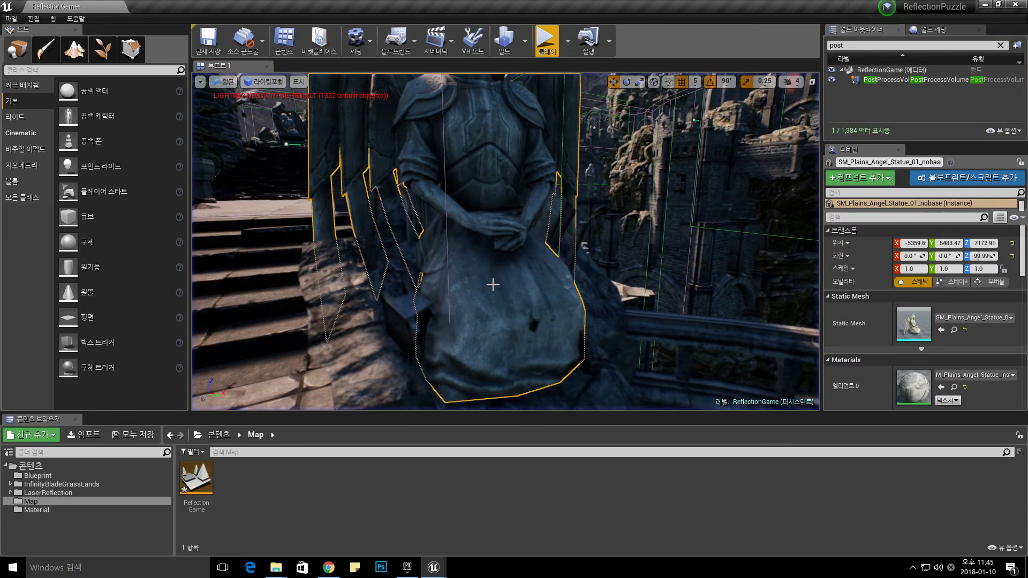
# - Nudge the angel statue along X to -5344.6, simulating twice to check where the laser lands
pyautogui.moveTo(521, 315); pyautogui.dragTo(531, 311)
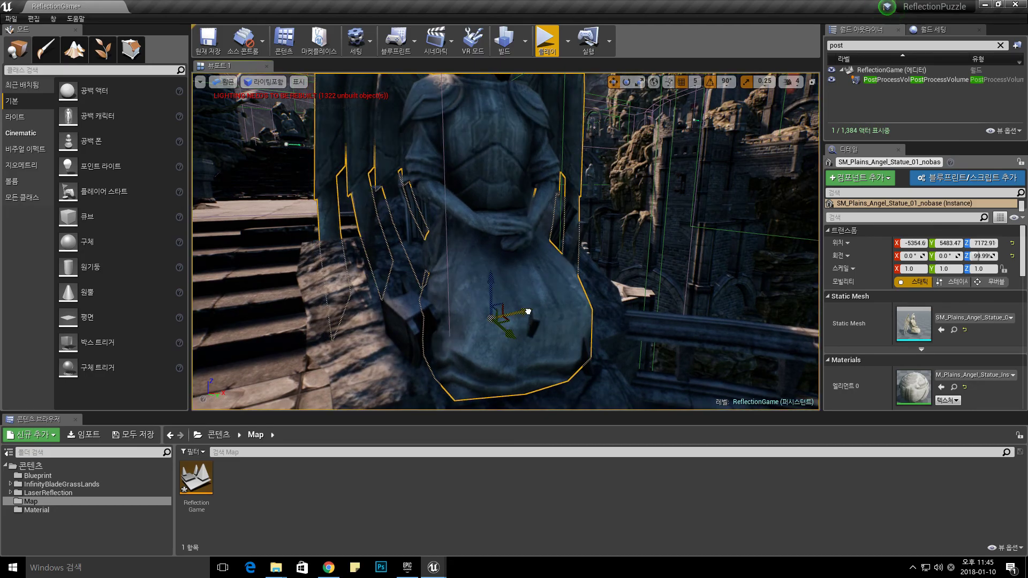
pyautogui.click(567, 42)
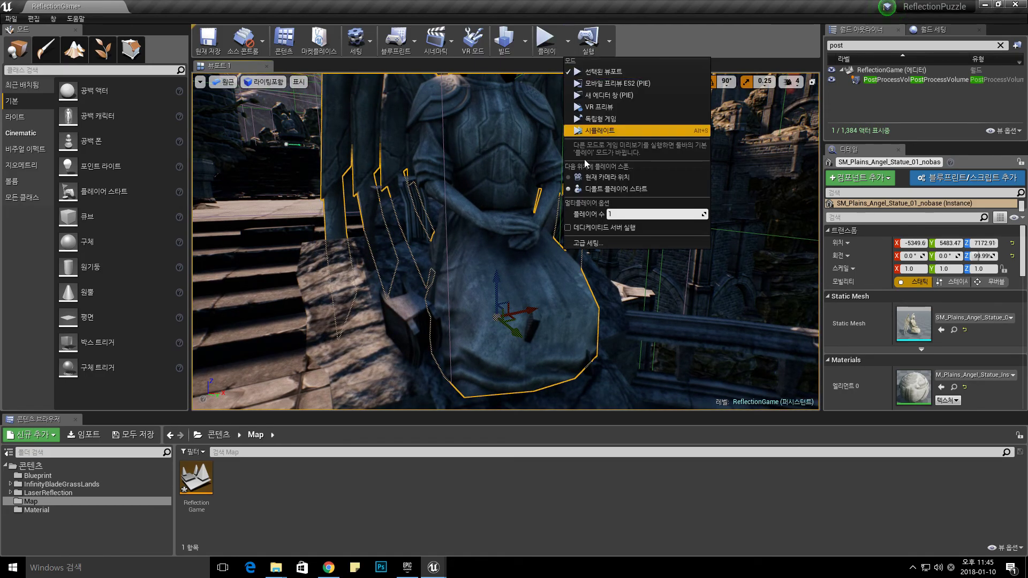
pyautogui.click(608, 133)
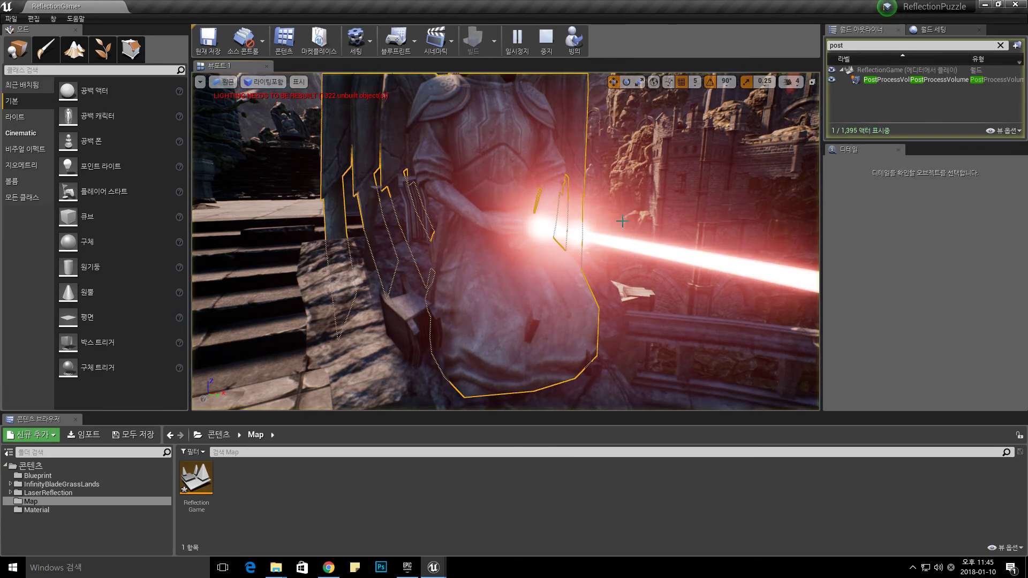
pyautogui.click(545, 36)
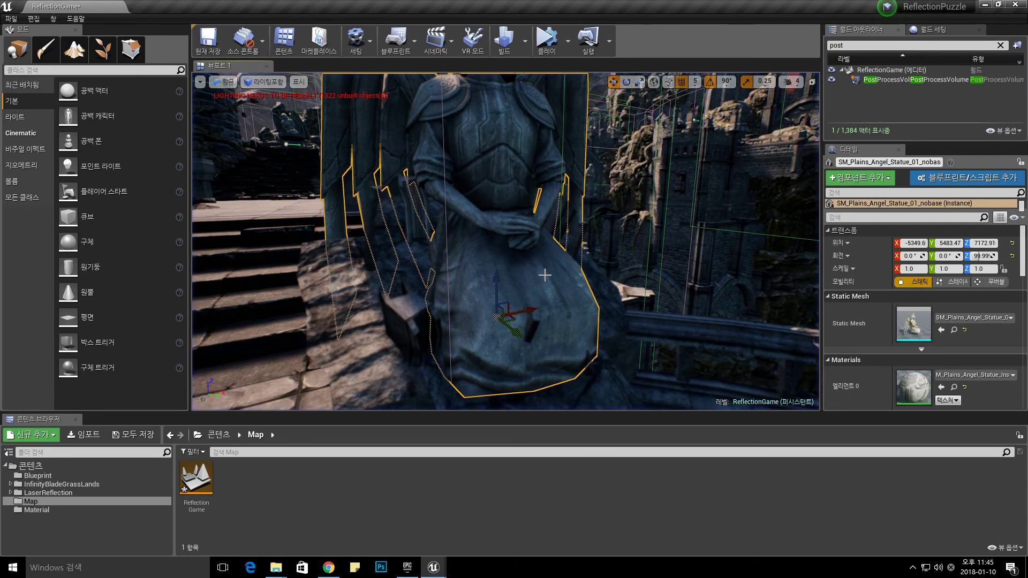
pyautogui.moveTo(529, 315); pyautogui.dragTo(535, 293)
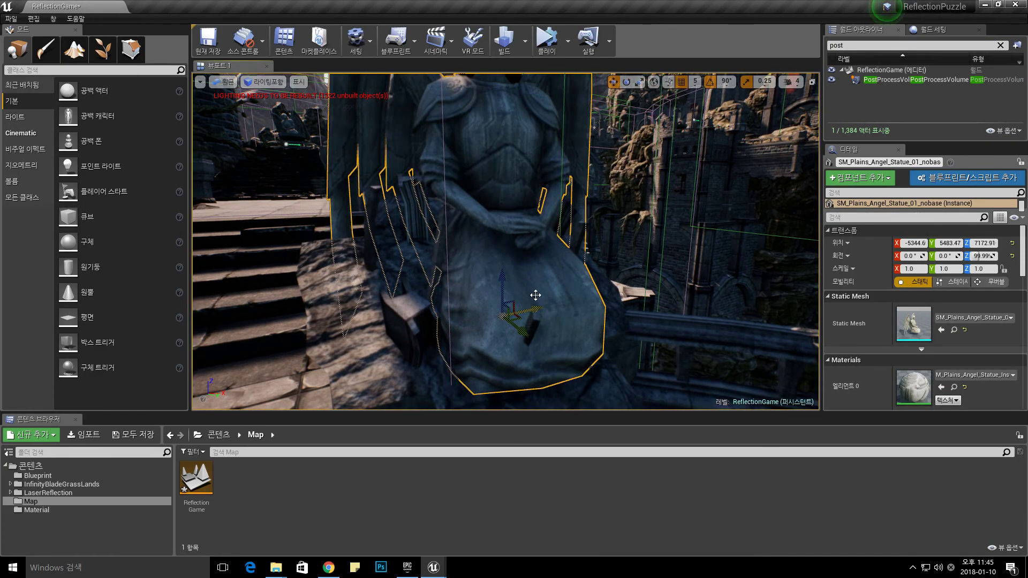
pyautogui.click(545, 48)
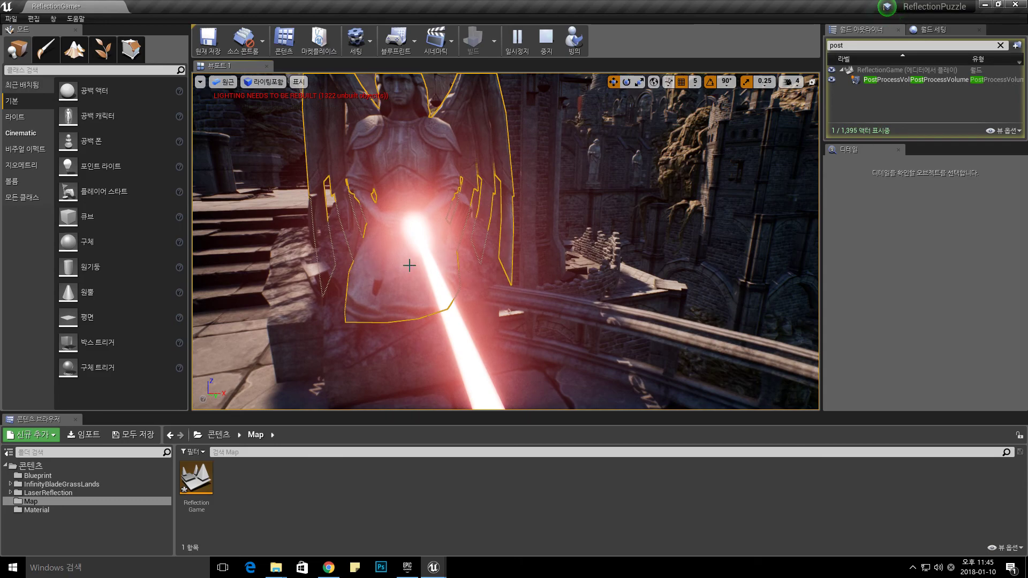
pyautogui.click(546, 38)
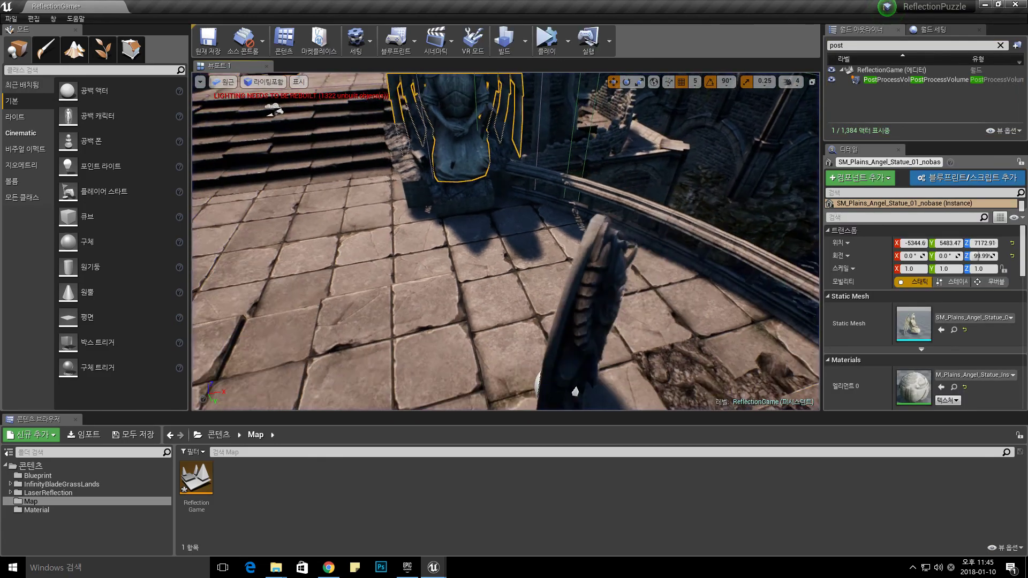
pyautogui.click(530, 273)
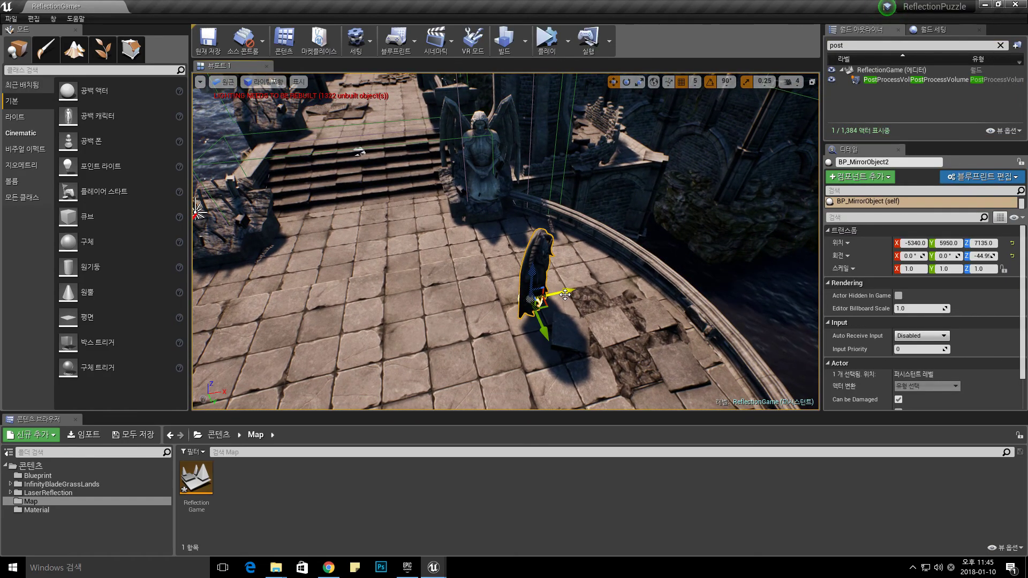
pyautogui.click(547, 38)
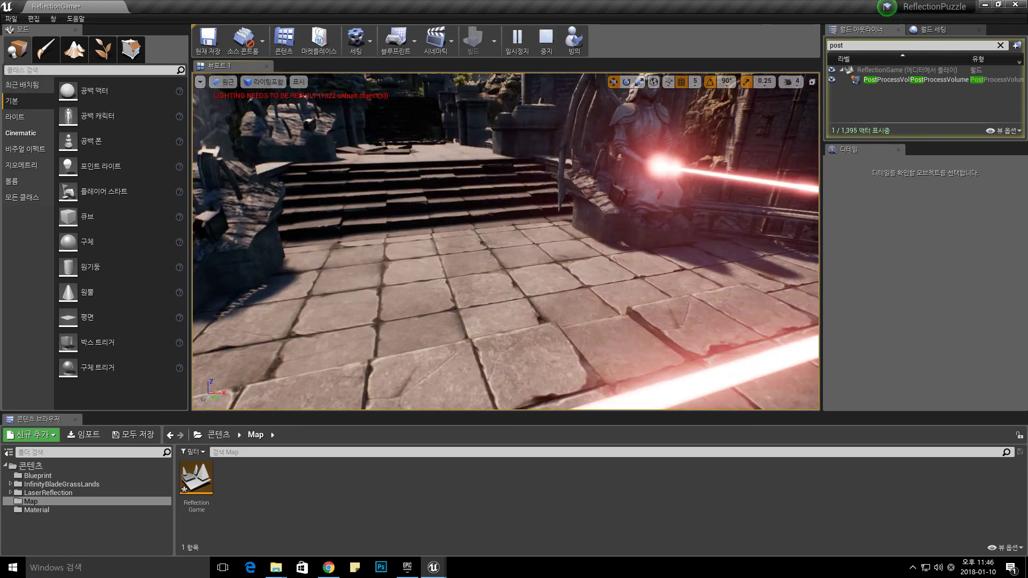
pyautogui.hotkey('shift', 'F1')
pyautogui.click(555, 38)
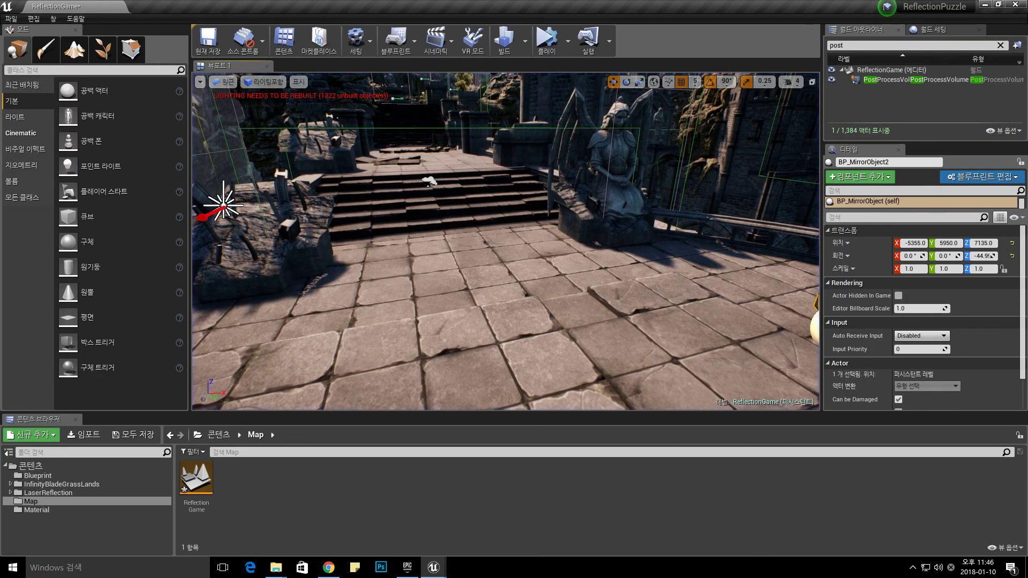
pyautogui.moveTo(506, 241); pyautogui.dragTo(506, 295, button='right')
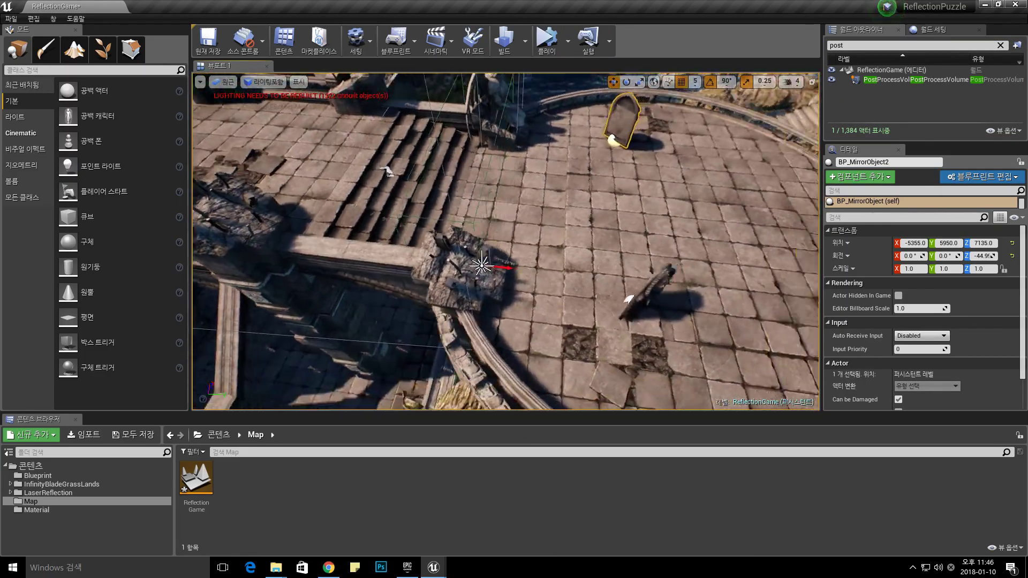
pyautogui.moveTo(506, 241); pyautogui.dragTo(506, 268, button='right')
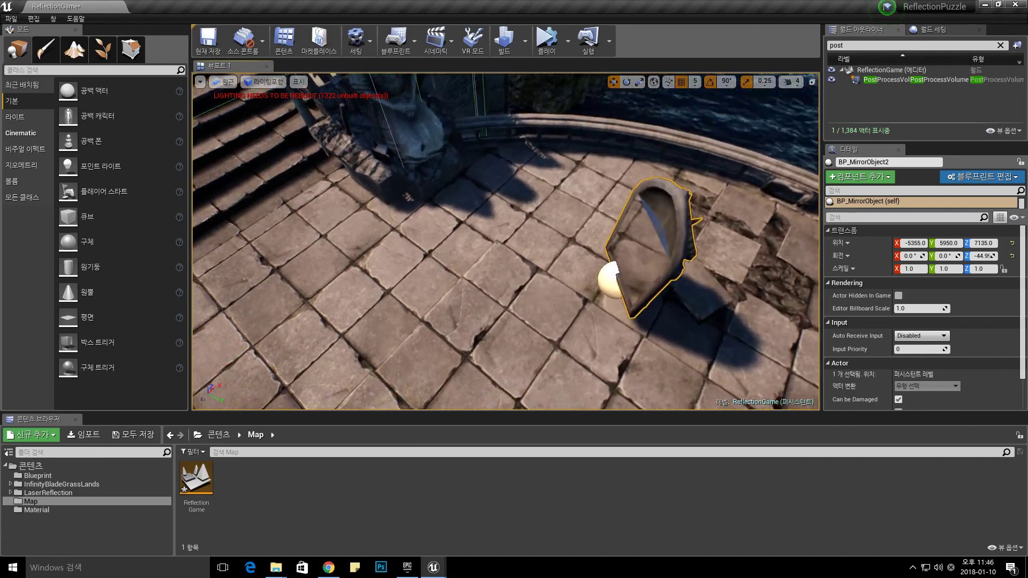
pyautogui.moveTo(529, 377); pyautogui.dragTo(541, 377, button='right')
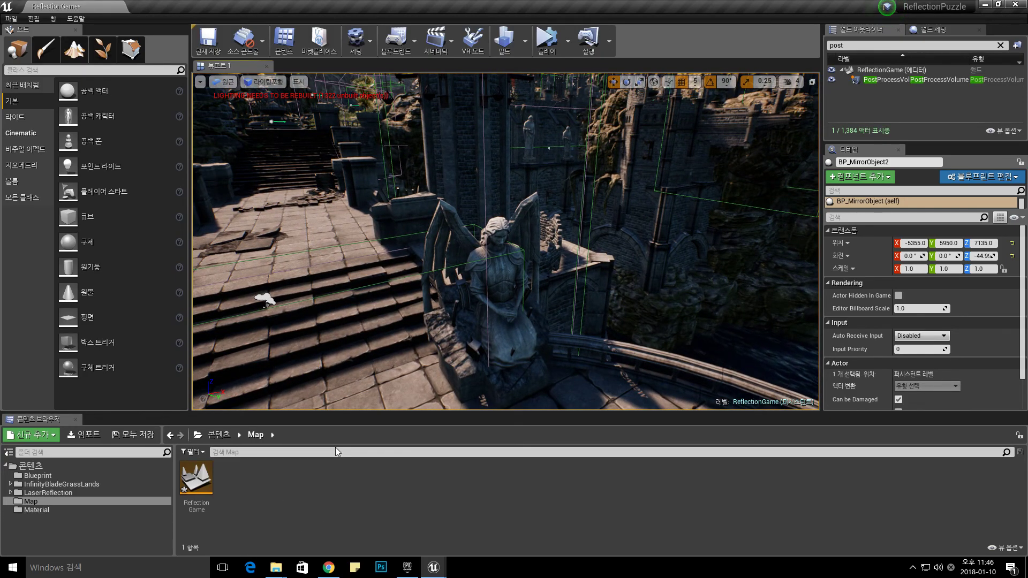
pyautogui.moveTo(476, 274); pyautogui.dragTo(541, 273, button='right')
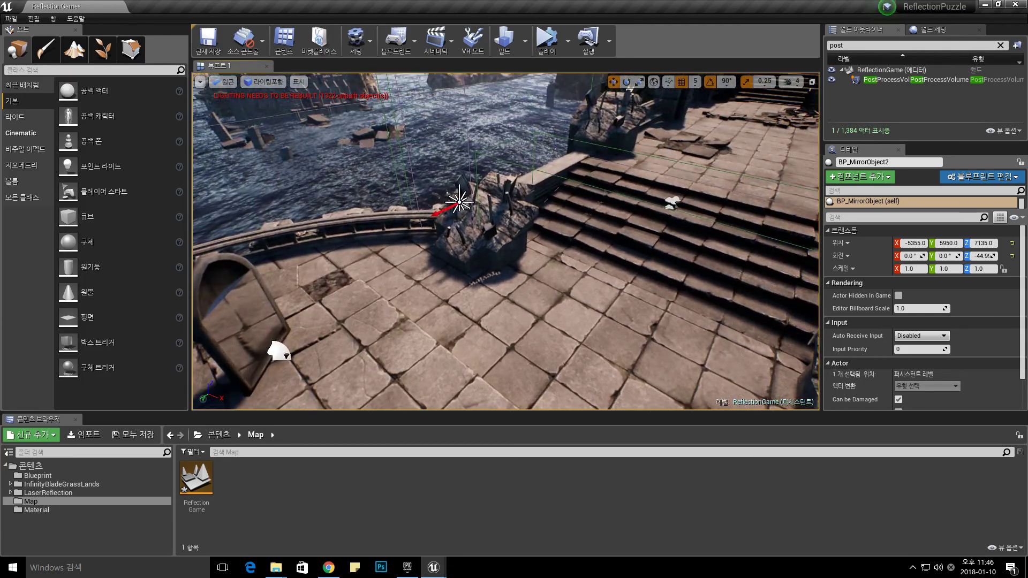
pyautogui.moveTo(640, 247); pyautogui.dragTo(535, 252, button='right')
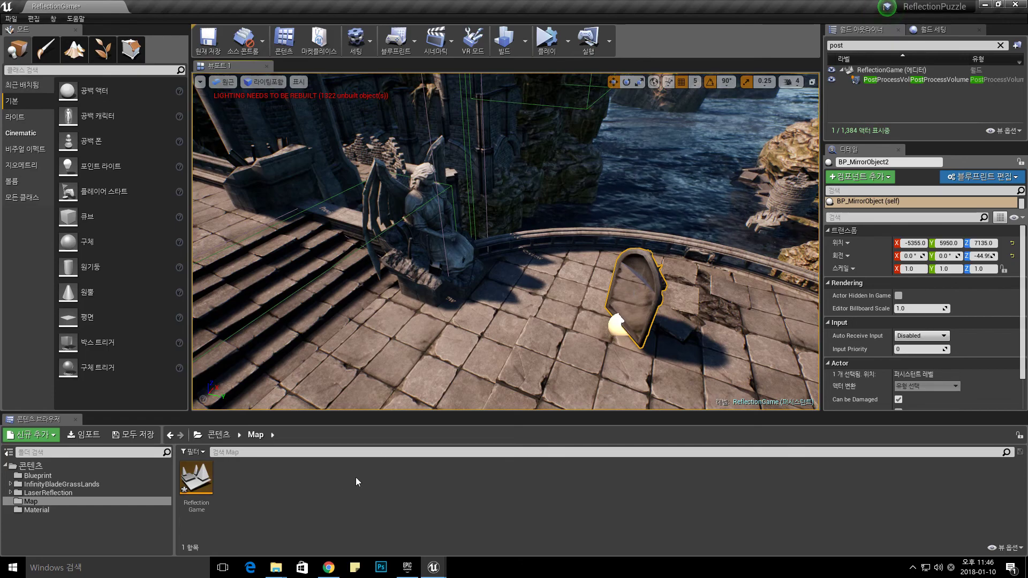
# - Create an Actor-based Blueprint Class in the Blueprint folder named BP_LaserGoal
pyautogui.click(38, 476)
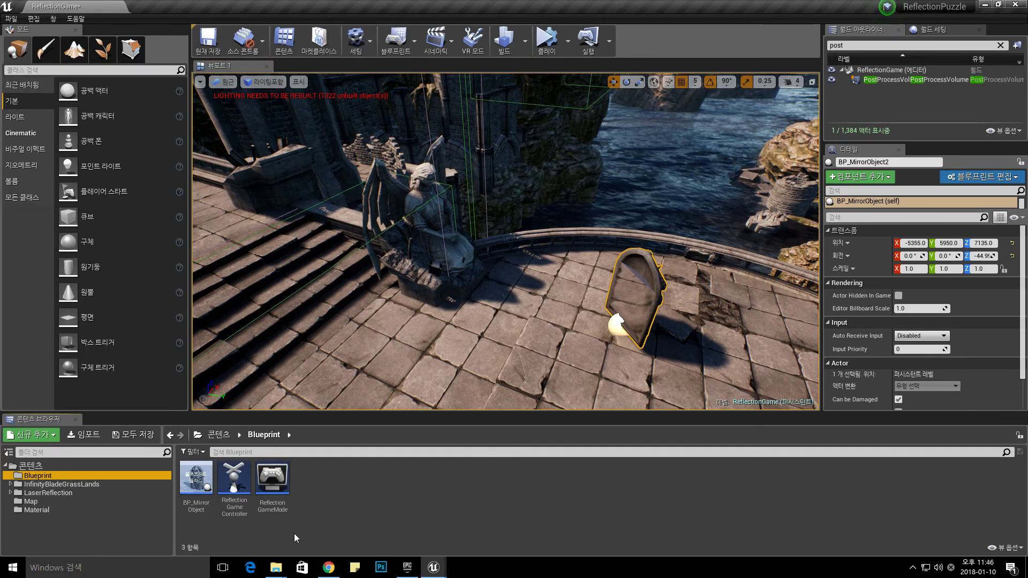
pyautogui.rightClick(365, 508)
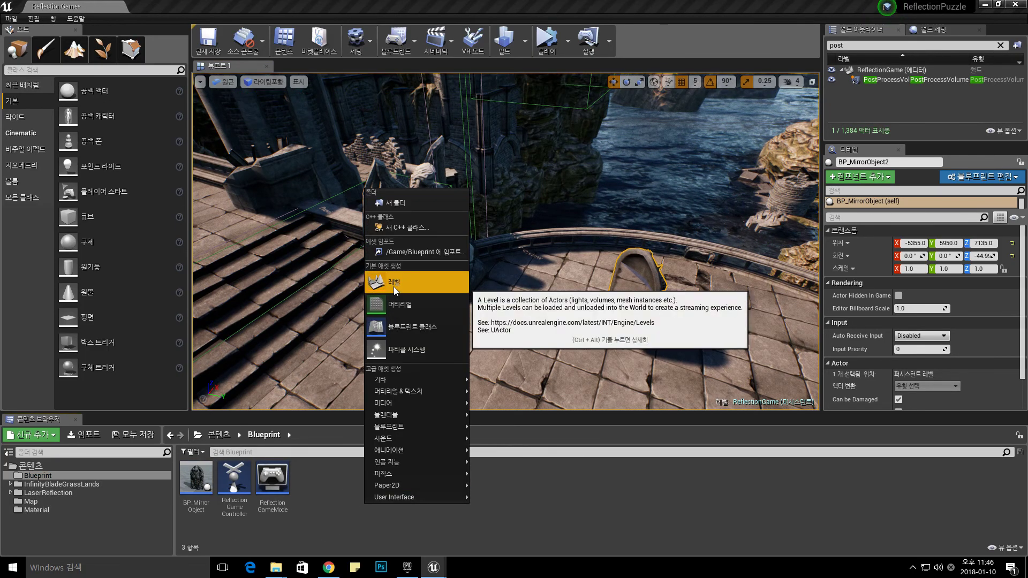
pyautogui.click(394, 323)
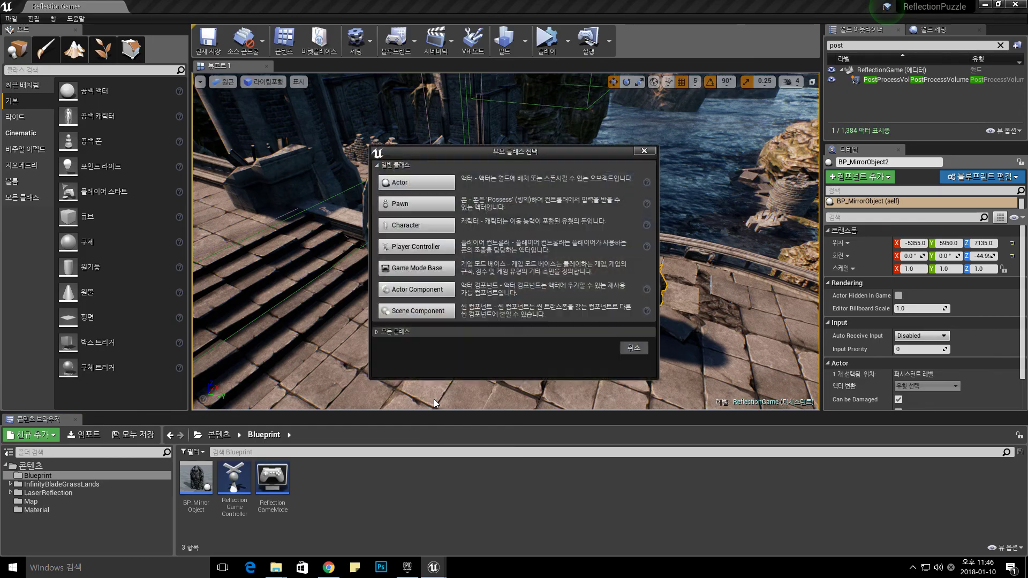
pyautogui.click(406, 183)
pyautogui.write('BP_La')
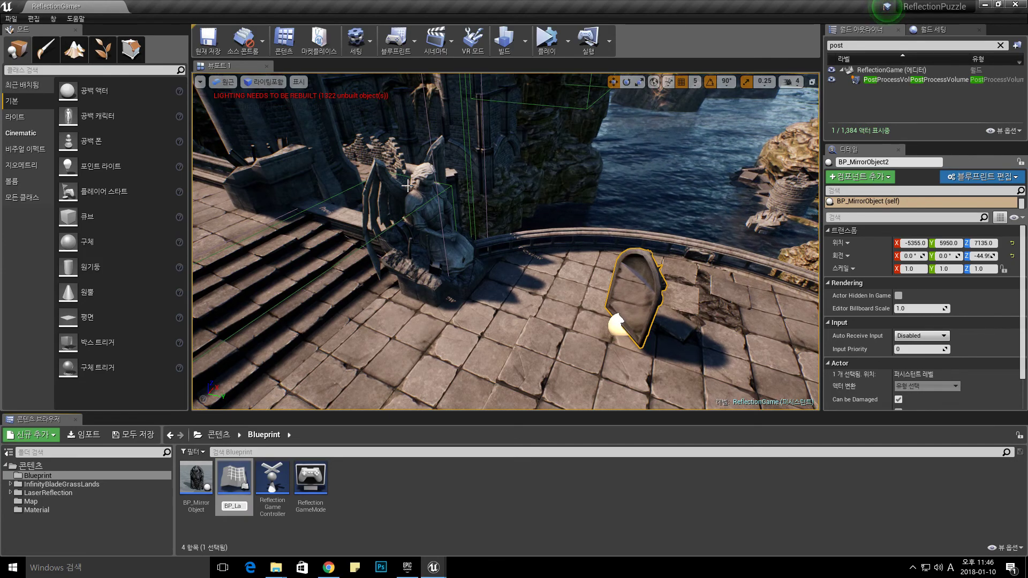
pyautogui.write('serGo')
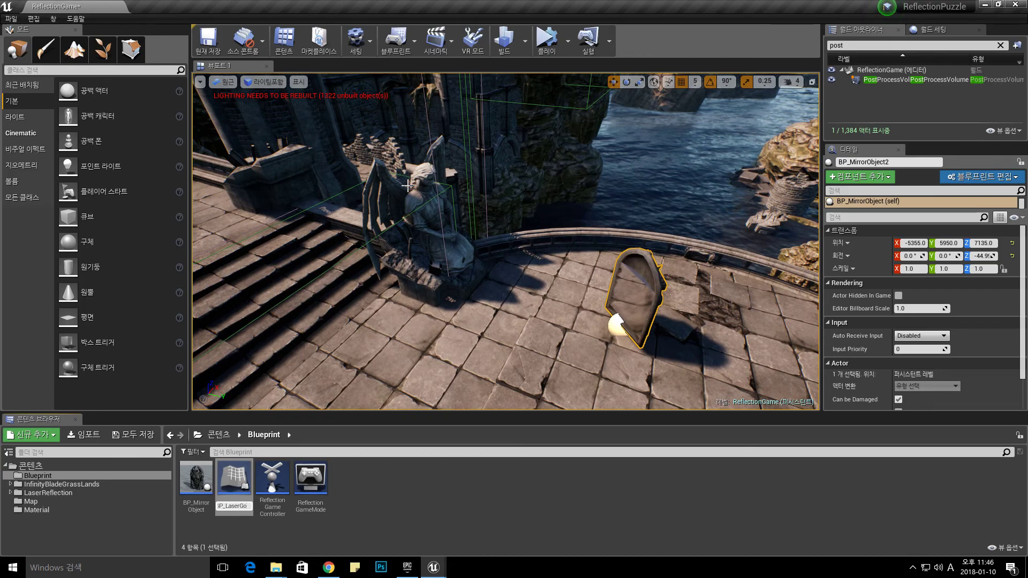
pyautogui.write('al')
pyautogui.press('Return')
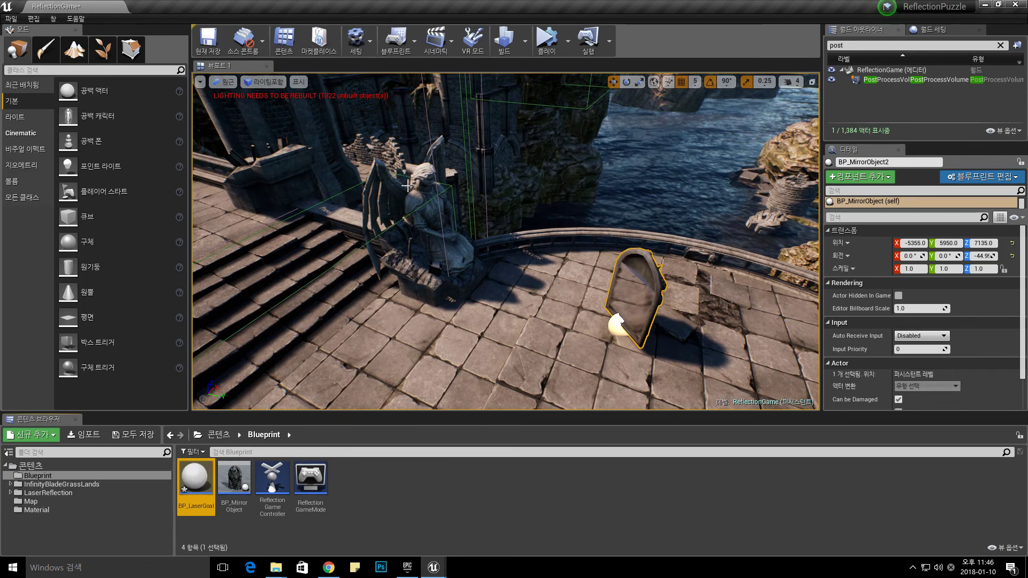
# - Add a static Sphere component to BP_LaserGoal scaled to 0.2 on X, Y and Z
pyautogui.doubleClick(195, 478)
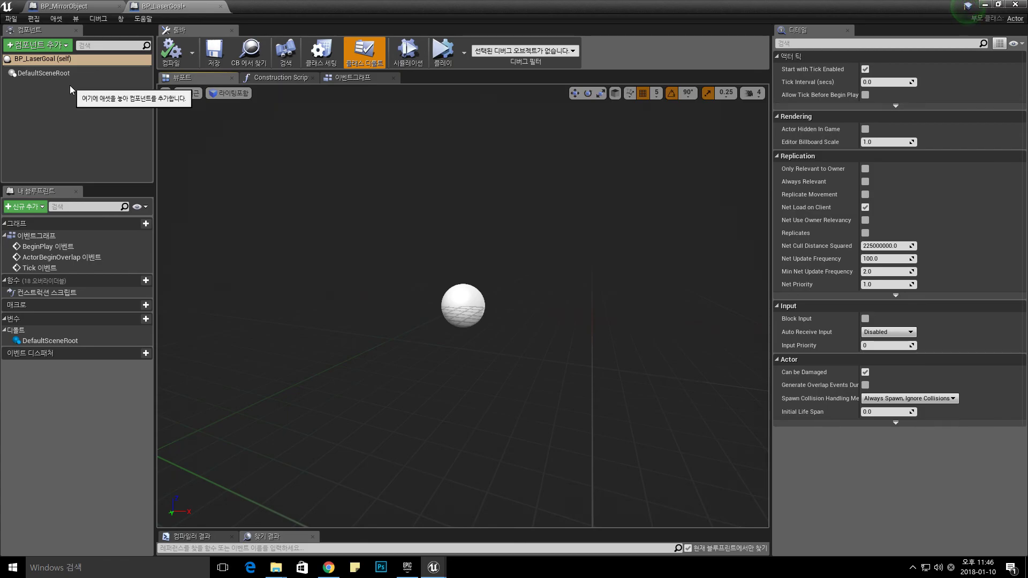
pyautogui.click(38, 45)
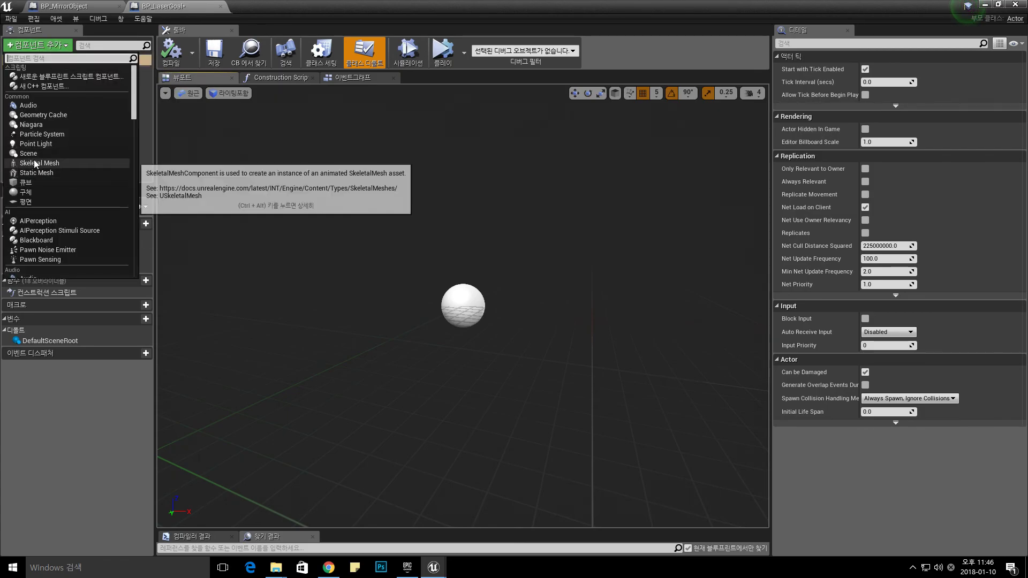
pyautogui.click(26, 193)
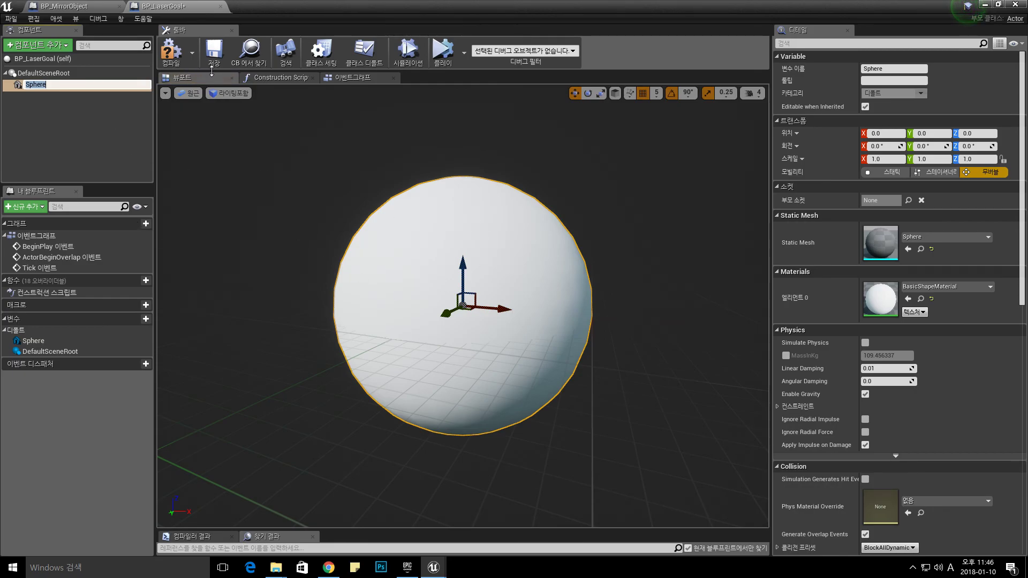
pyautogui.click(888, 167)
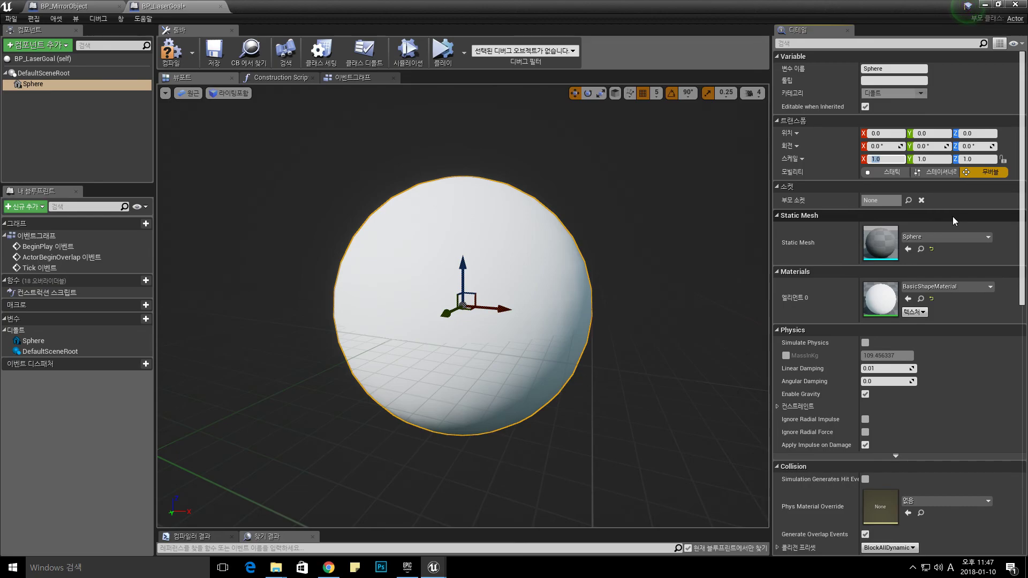
pyautogui.write('.2')
pyautogui.press('Tab')
pyautogui.write('.2')
pyautogui.press('Tab')
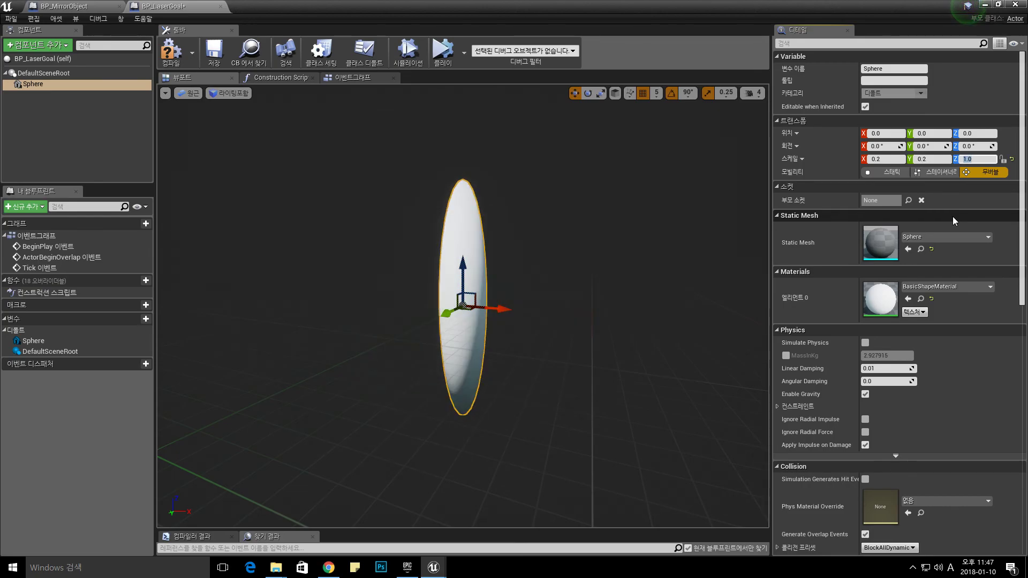
pyautogui.write('.2')
pyautogui.press('Return')
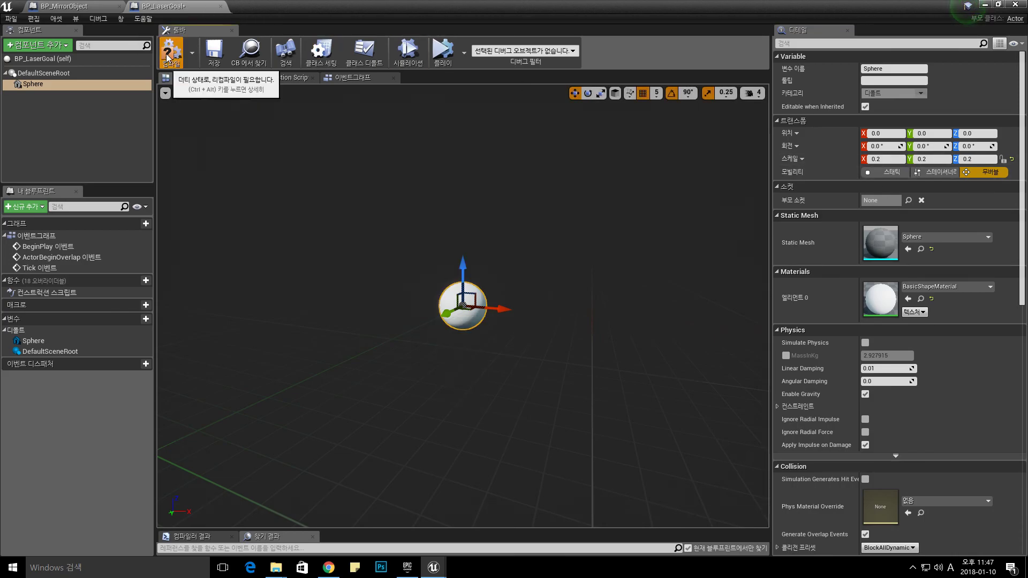
# - Compile and save BP_LaserGoal, then switch to the BP_MirrorObject blueprint
pyautogui.click(171, 52)
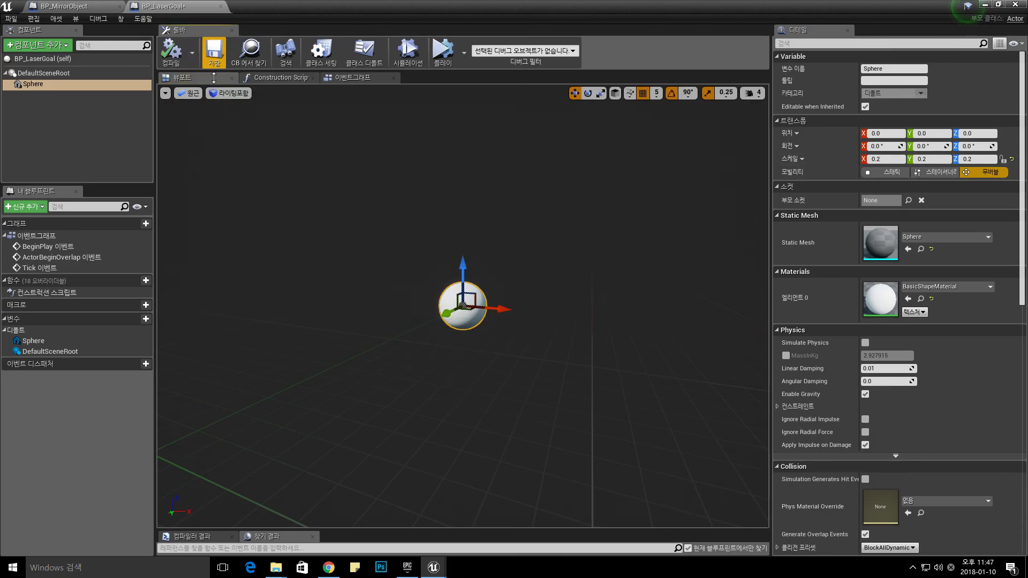
pyautogui.click(215, 52)
pyautogui.click(70, 6)
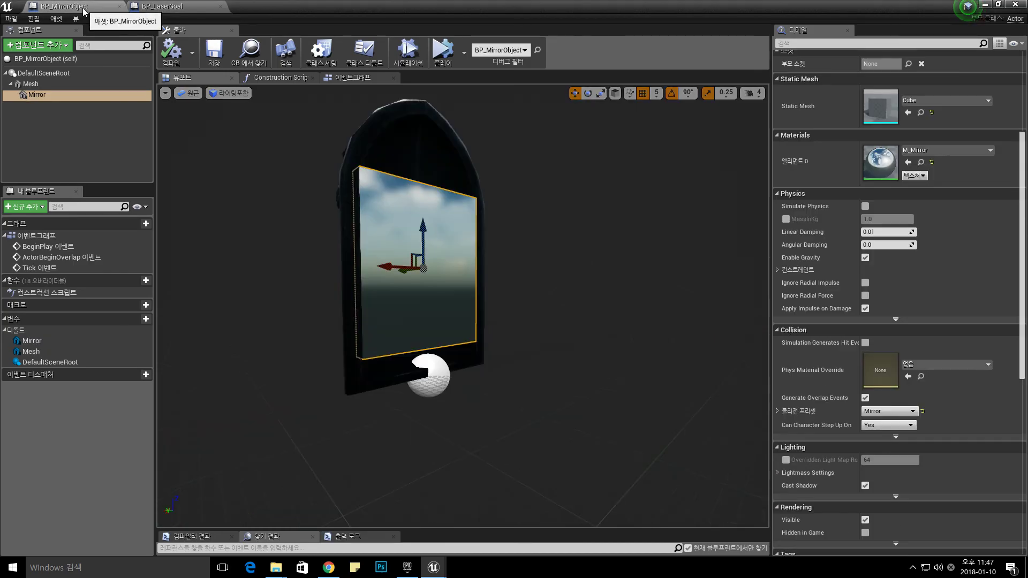
# - Place a BP_LaserGoal in the angel statue's hands at -5355, 5525, 7265 and reopen its blueprint
pyautogui.click(984, 5)
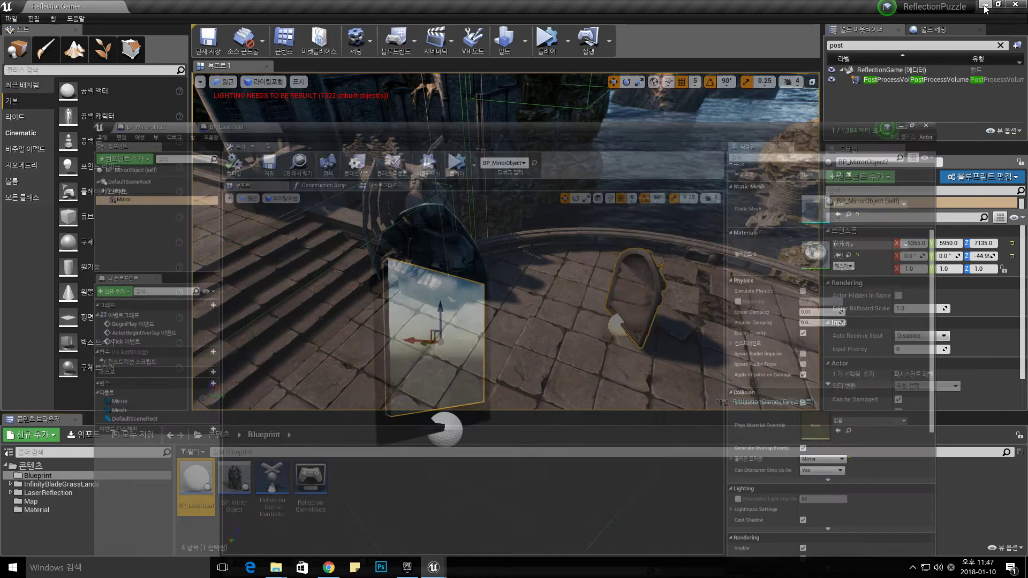
pyautogui.moveTo(196, 479)
pyautogui.mouseDown()
pyautogui.moveTo(344, 398)
pyautogui.moveTo(486, 255)
pyautogui.mouseUp()
pyautogui.moveTo(484, 218); pyautogui.dragTo(484, 193)
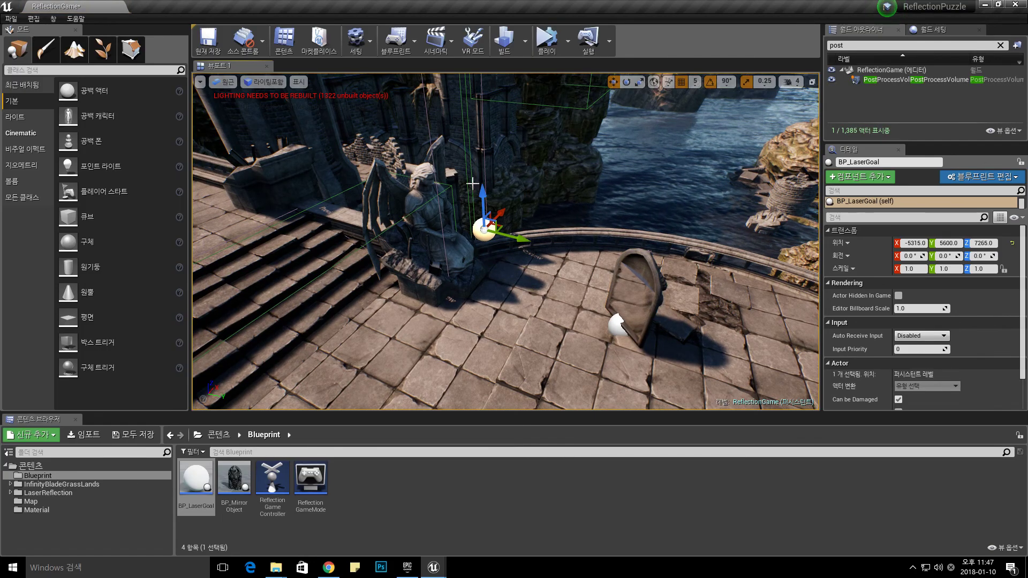
pyautogui.press('f')
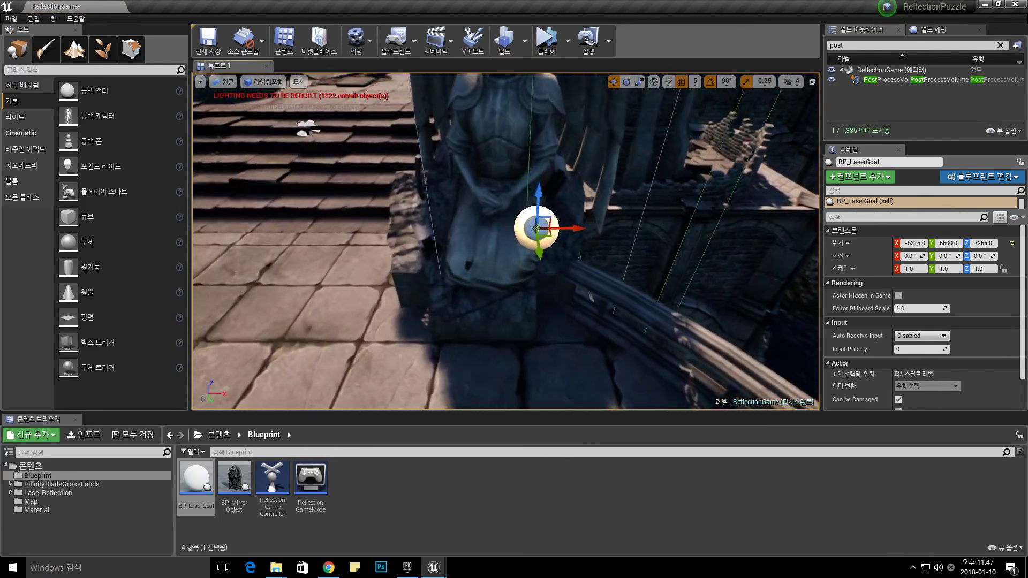
pyautogui.moveTo(576, 237); pyautogui.dragTo(523, 235)
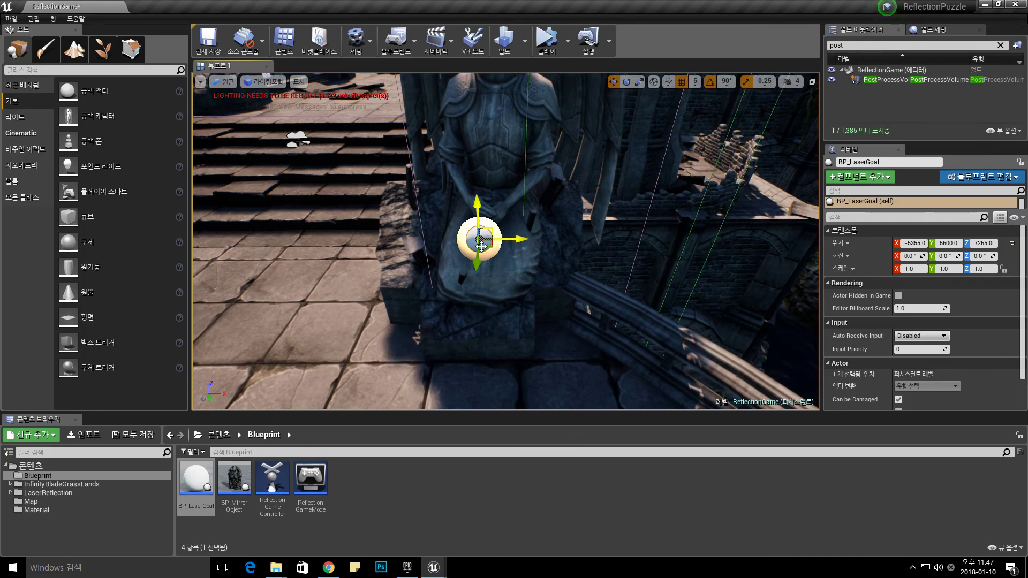
pyautogui.moveTo(476, 261); pyautogui.dragTo(489, 225)
pyautogui.moveTo(489, 214); pyautogui.dragTo(514, 236, button='right')
pyautogui.moveTo(454, 194); pyautogui.dragTo(534, 210, button='right')
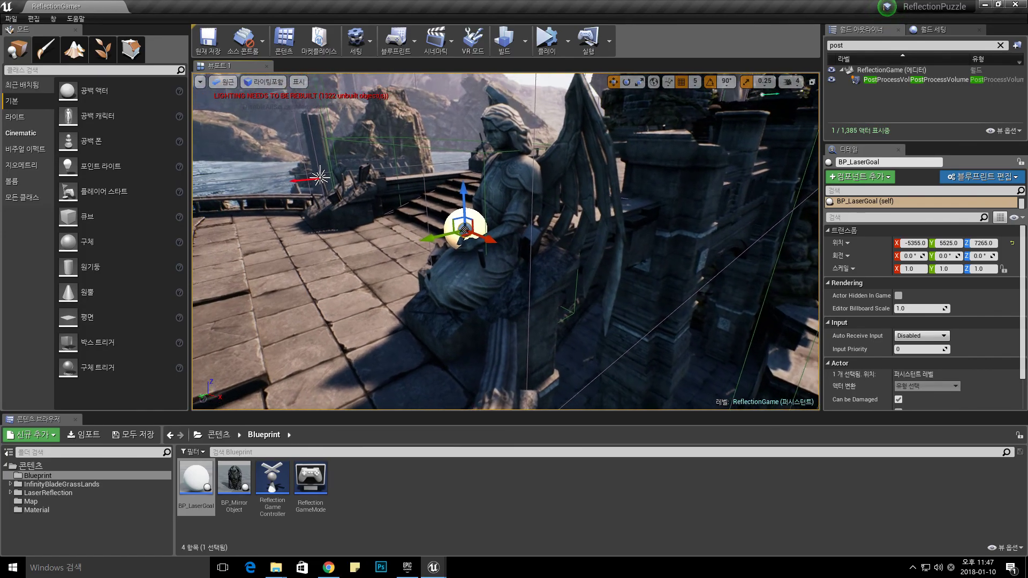
pyautogui.doubleClick(198, 477)
# - Scale the laser goal's sphere to 0.1 on X, Y and Z and save the blueprint
pyautogui.click(885, 159)
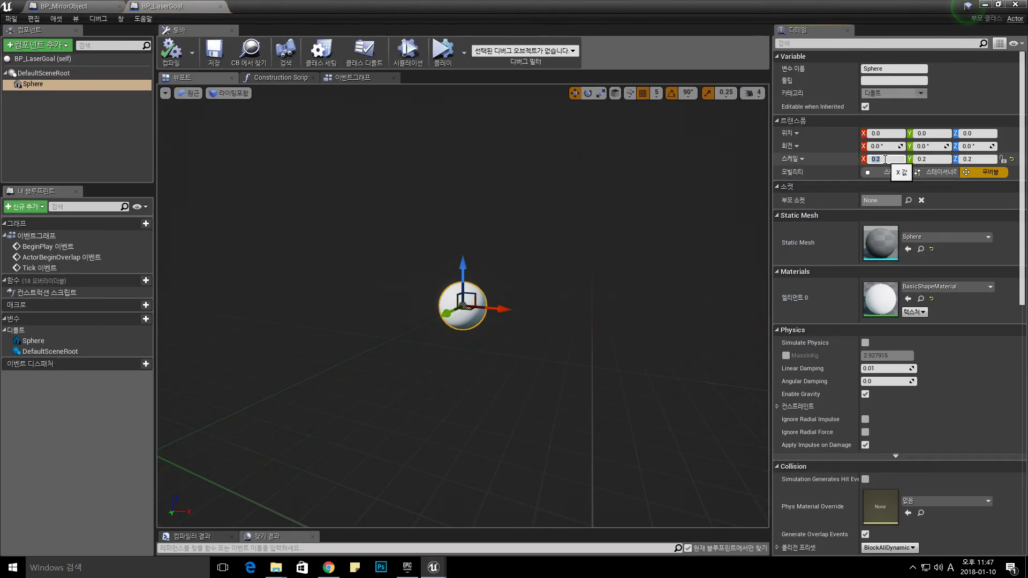
pyautogui.write('0.1')
pyautogui.press('Tab')
pyautogui.write('0.1')
pyautogui.press('Tab')
pyautogui.write('0.1')
pyautogui.press('Return')
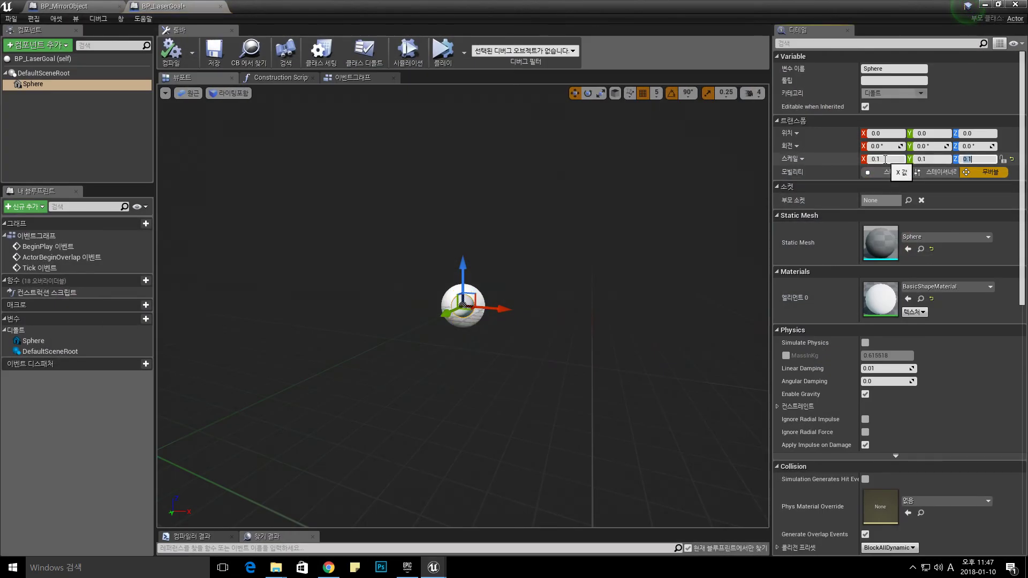
pyautogui.click(214, 51)
pyautogui.click(111, 8)
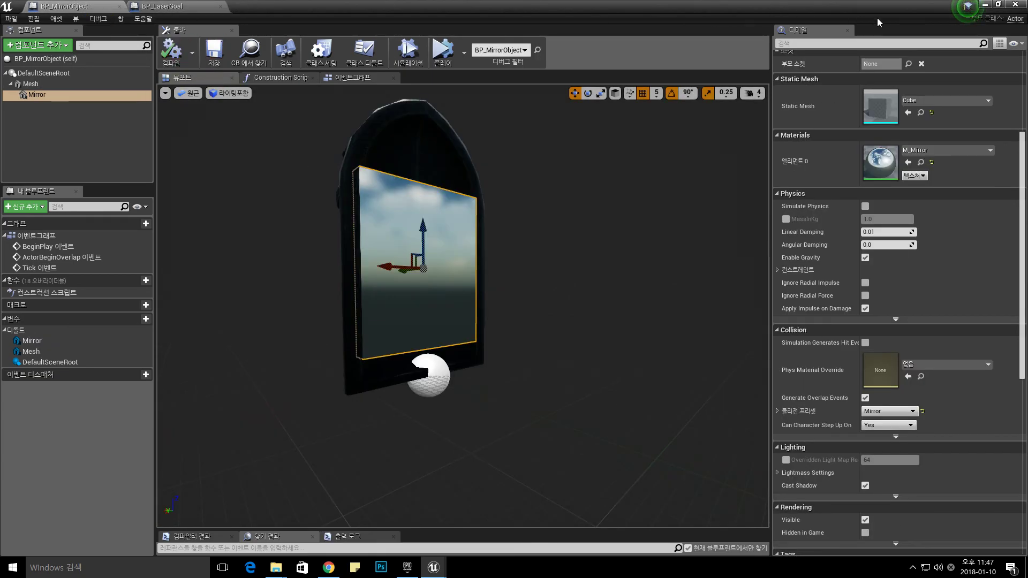
pyautogui.click(984, 6)
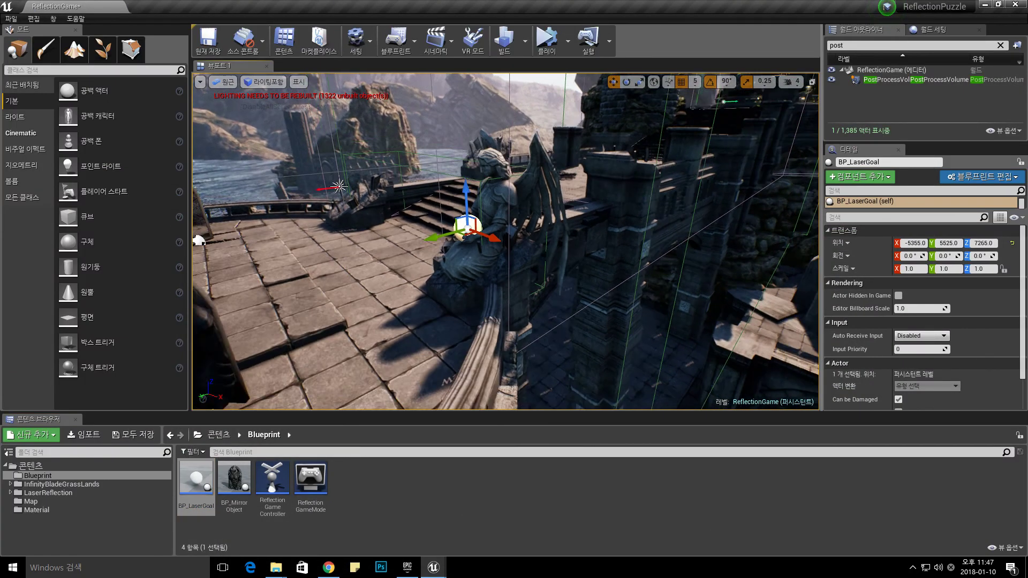
pyautogui.press('f')
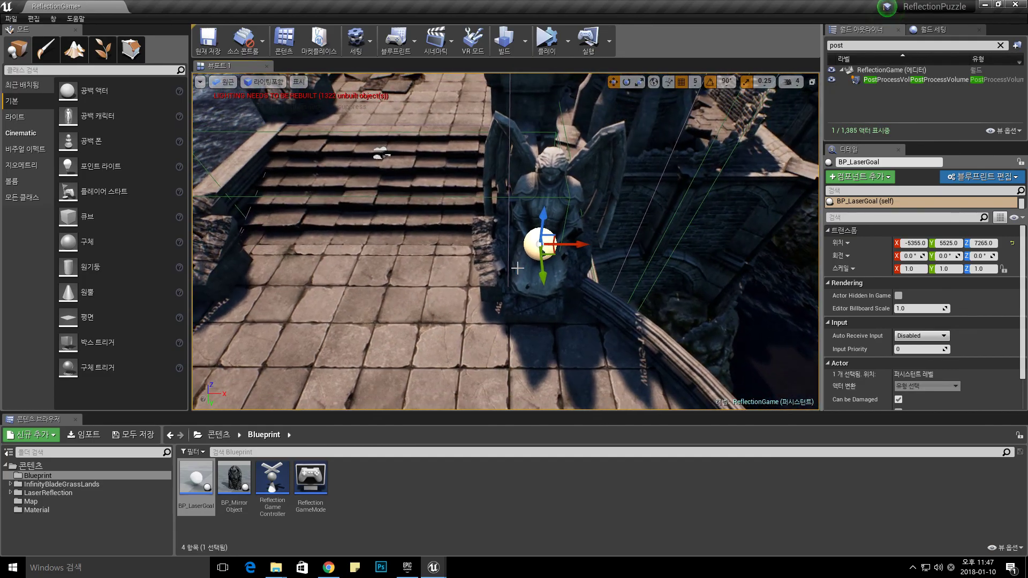
# - Make the Sphere the root component of BP_LaserGoal in place of DefaultSceneRoot
pyautogui.doubleClick(196, 479)
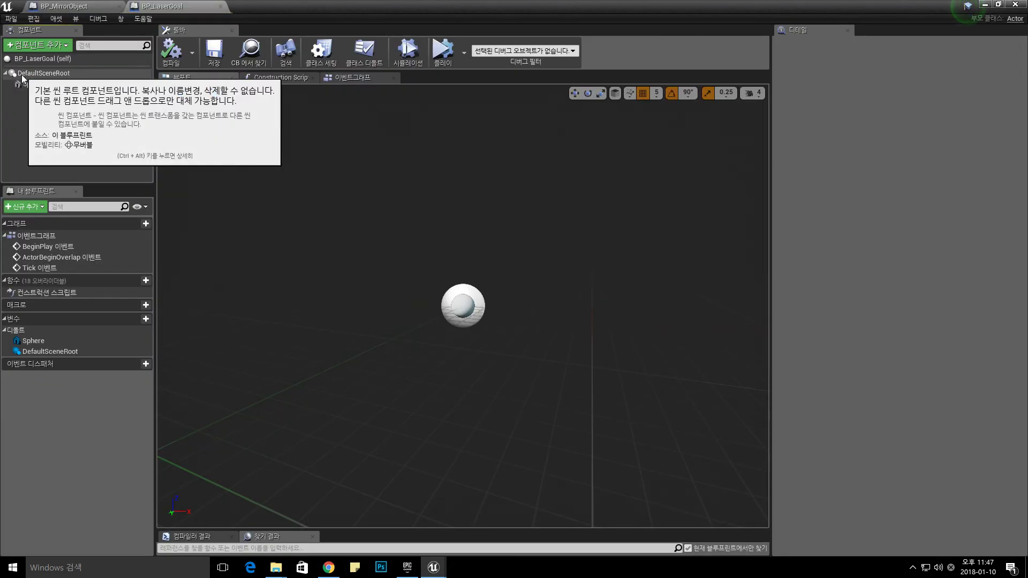
pyautogui.click(22, 74)
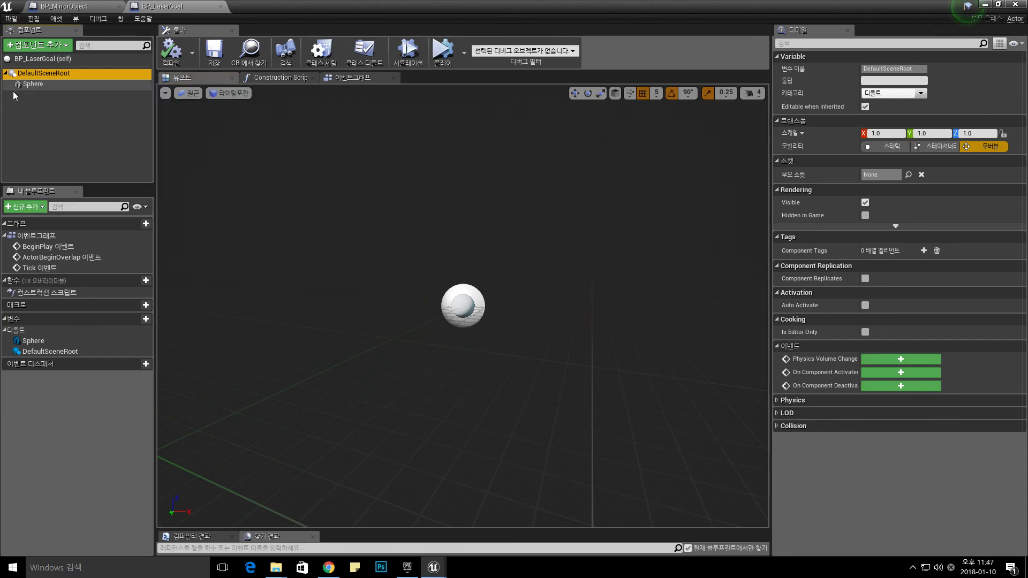
pyautogui.click(30, 85)
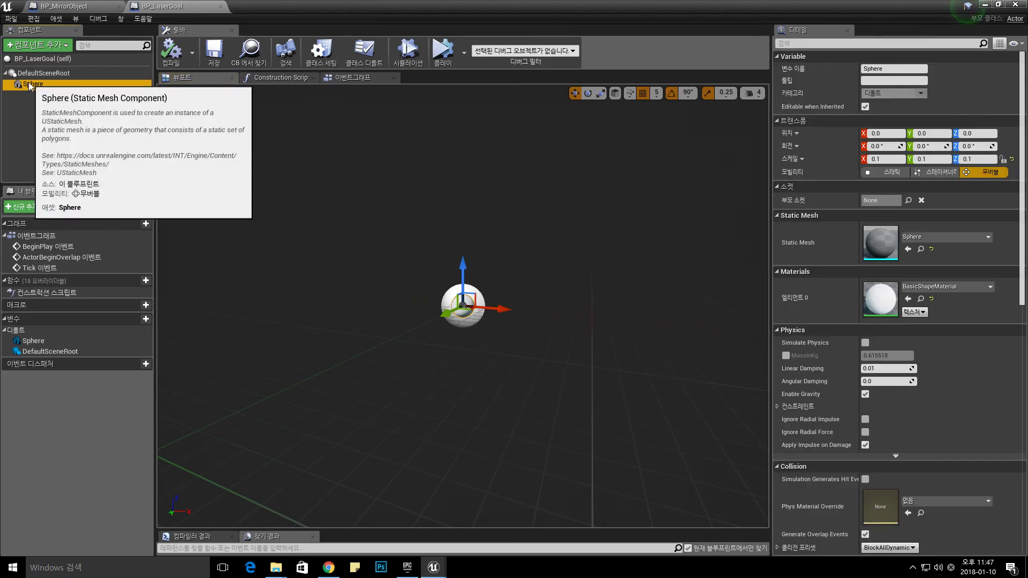
pyautogui.moveTo(30, 84); pyautogui.dragTo(36, 72)
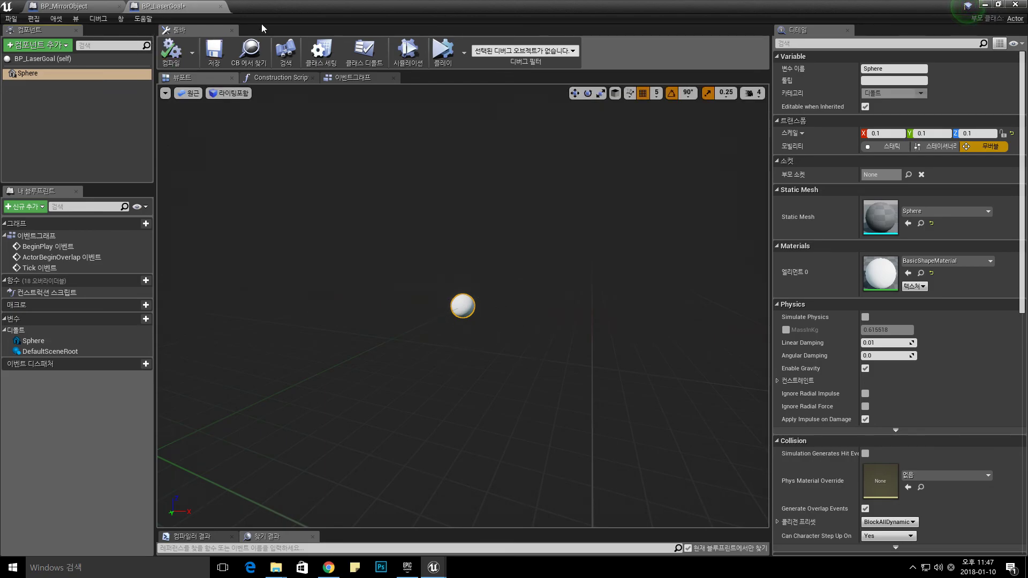
pyautogui.click(80, 6)
pyautogui.click(150, 8)
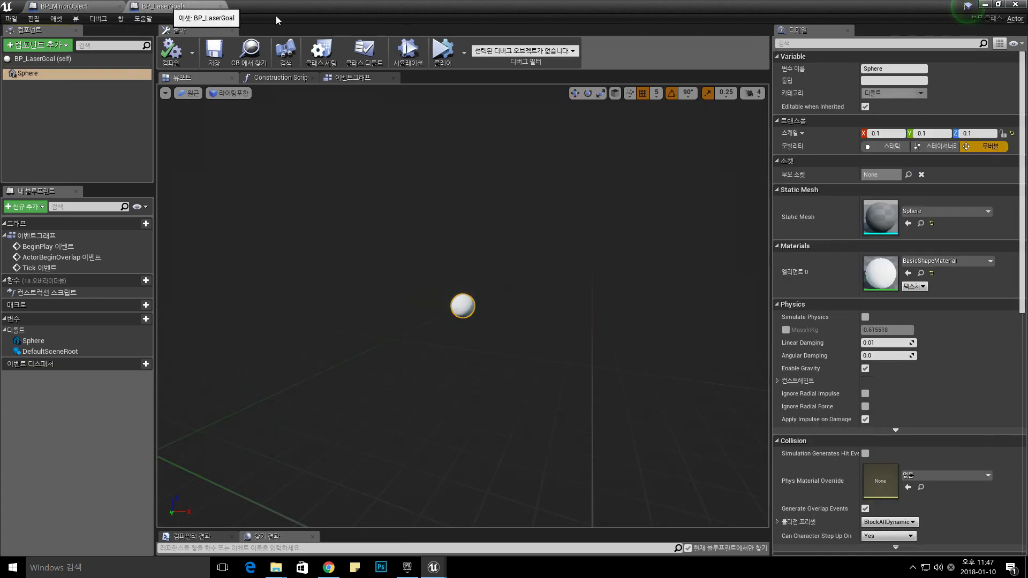
pyautogui.click(986, 5)
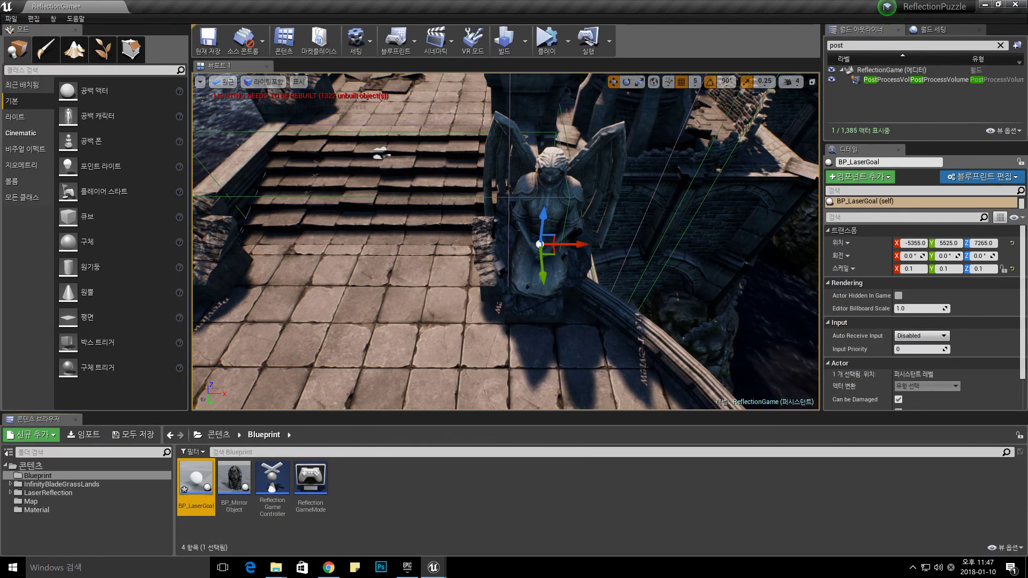
# - Nudge the laser goal to Y 5535 and X -5345 in the statue's hands
pyautogui.moveTo(562, 275); pyautogui.dragTo(562, 274, button='right')
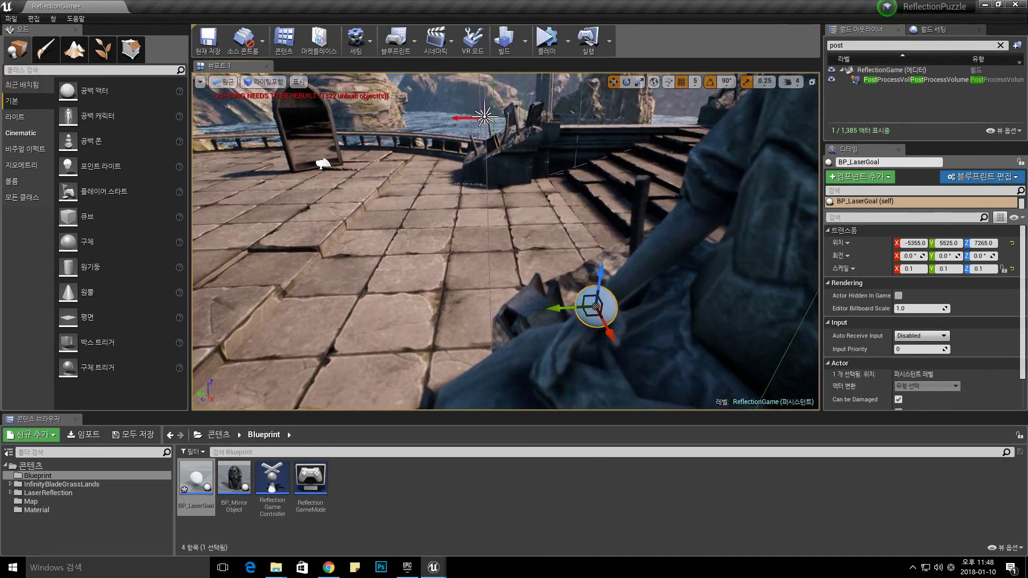
pyautogui.moveTo(559, 244); pyautogui.dragTo(524, 235)
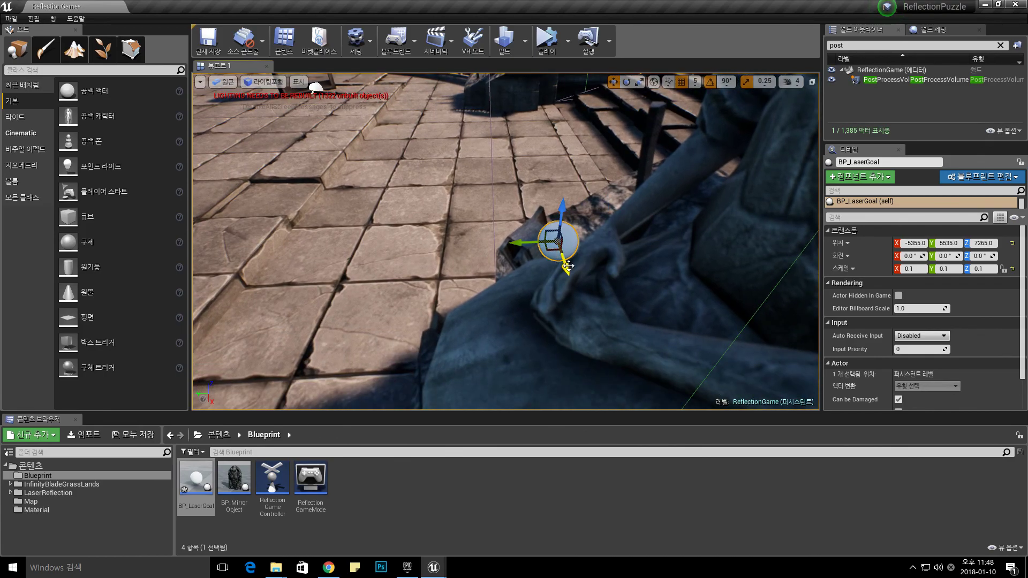
pyautogui.moveTo(568, 265); pyautogui.dragTo(577, 292)
pyautogui.moveTo(573, 298); pyautogui.dragTo(573, 298, button='right')
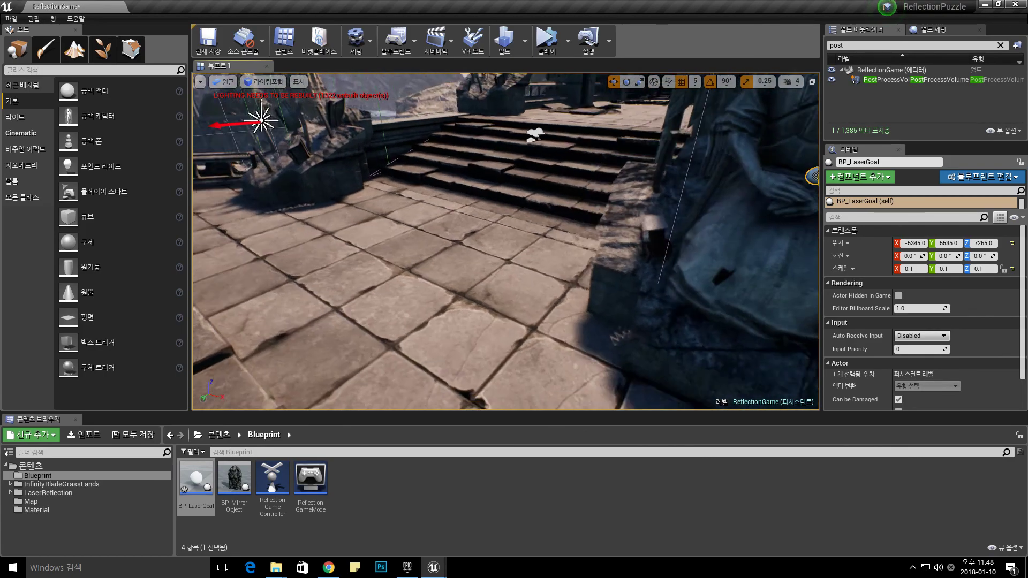
pyautogui.press('f')
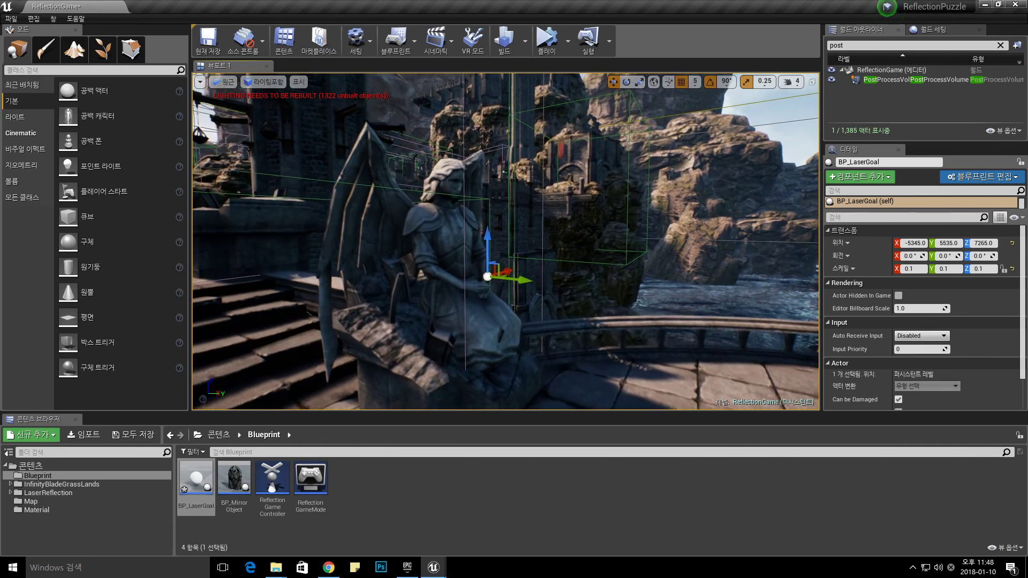
# - Run two quick test plays to check the laser beam
pyautogui.click(549, 43)
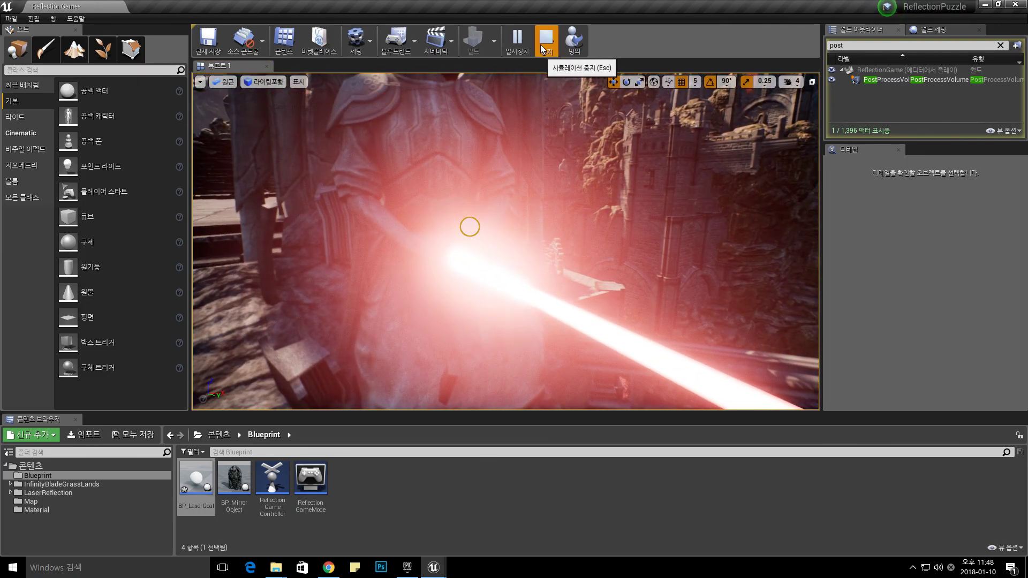
pyautogui.click(546, 38)
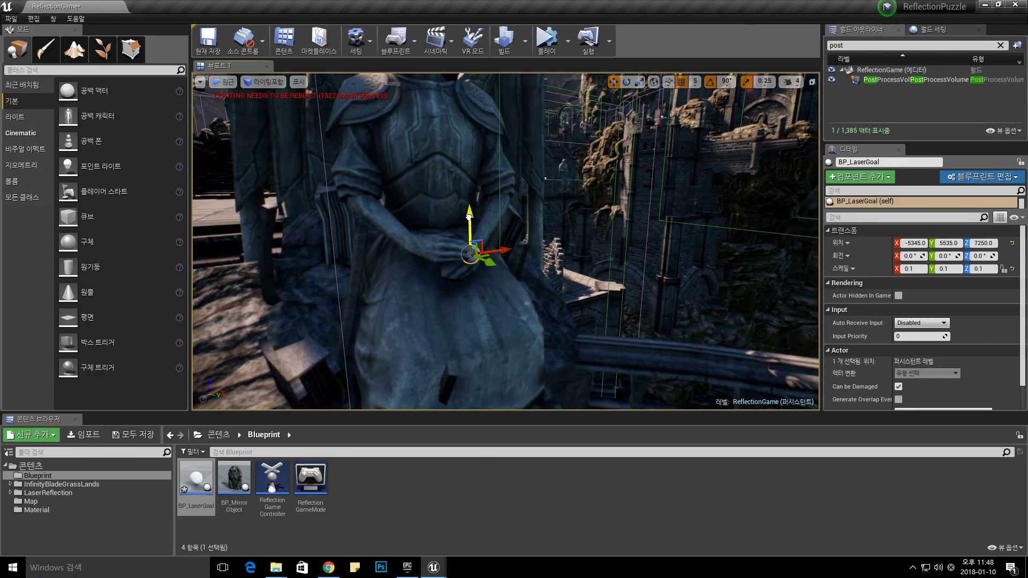
pyautogui.click(555, 49)
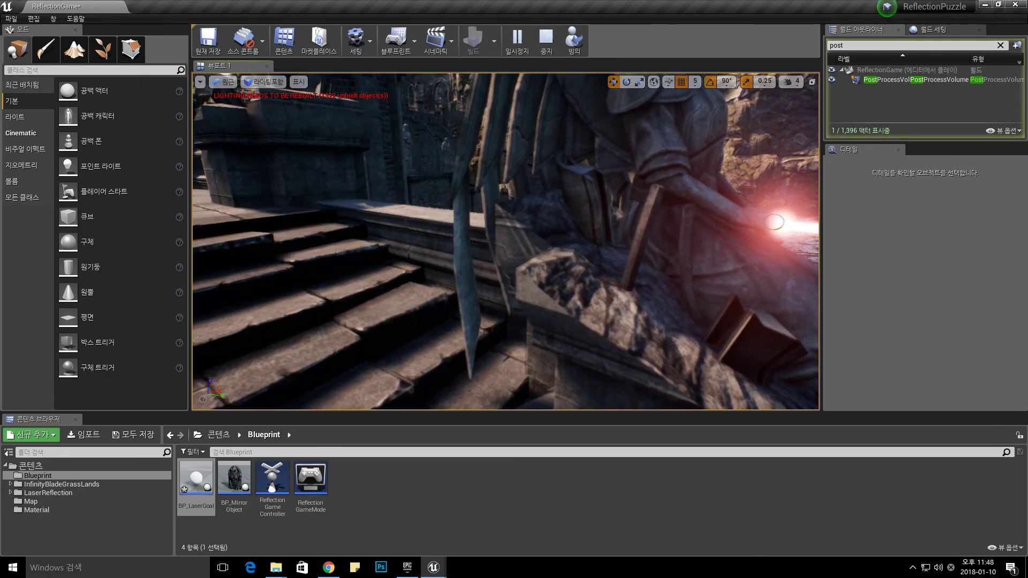
pyautogui.click(546, 39)
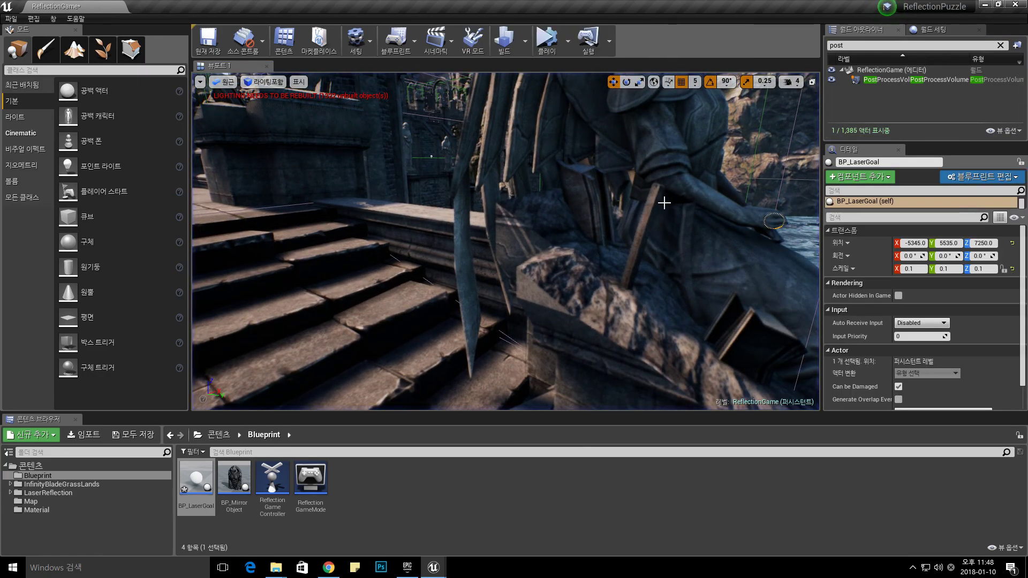
# - Nudge the laser goal along Y to 5540 and start another play test
pyautogui.moveTo(661, 202)
pyautogui.mouseDown(button='right')
pyautogui.moveTo(534, 212)
pyautogui.moveTo(622, 221)
pyautogui.mouseUp(button='right')
pyautogui.click(535, 212)
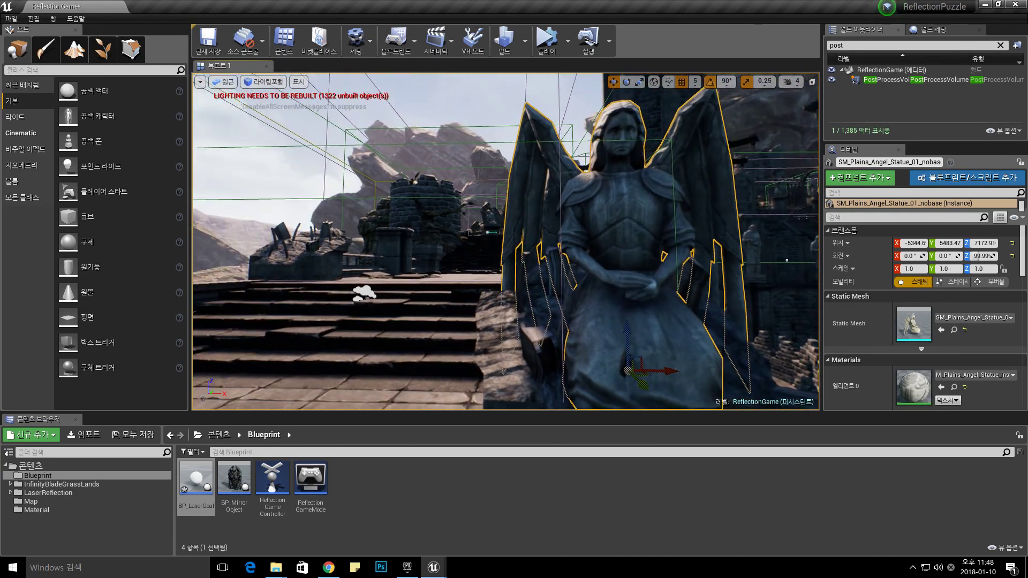
pyautogui.click(655, 285)
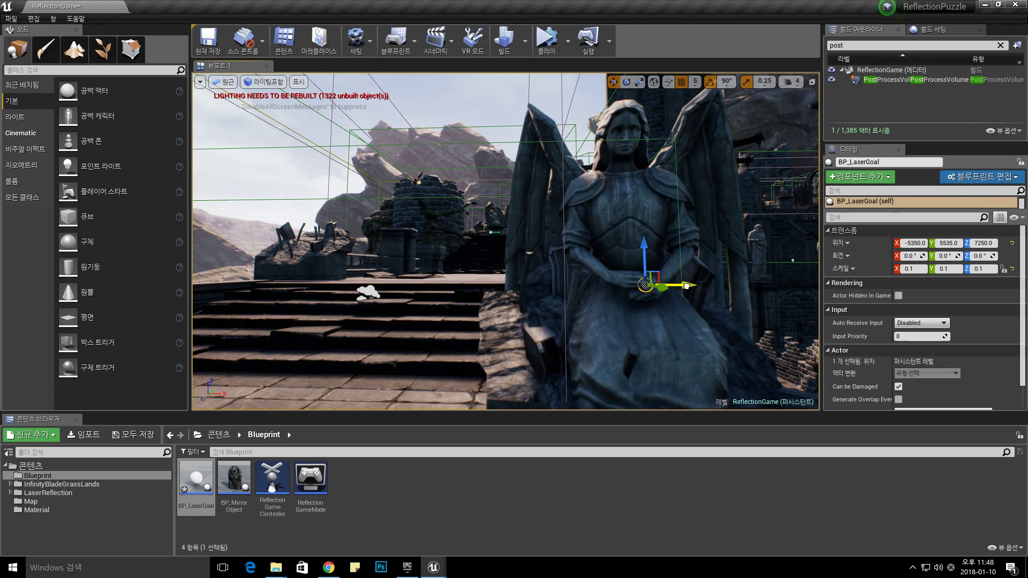
pyautogui.moveTo(686, 285); pyautogui.dragTo(760, 292, button='right')
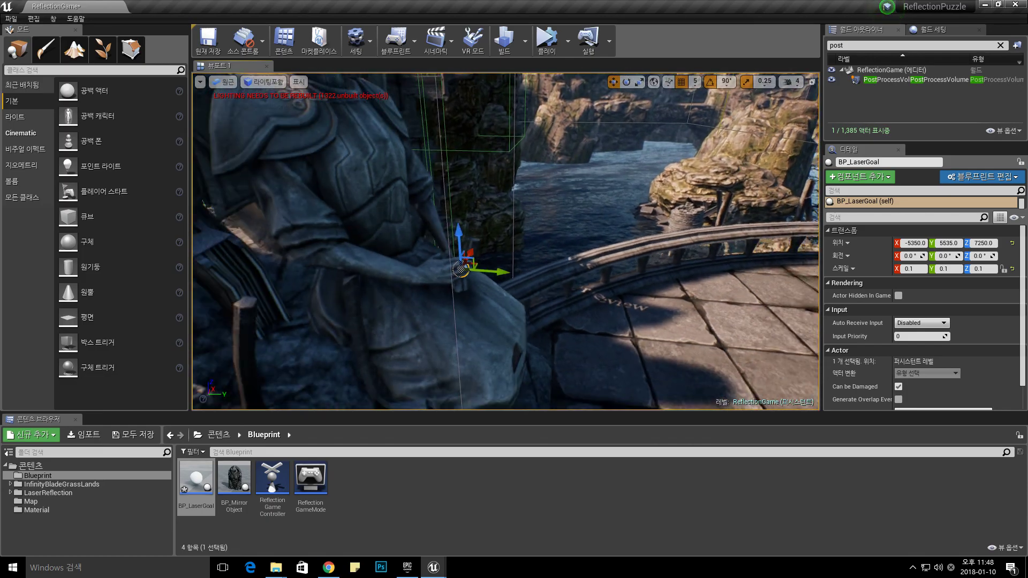
pyautogui.moveTo(474, 279); pyautogui.dragTo(474, 278, button='right')
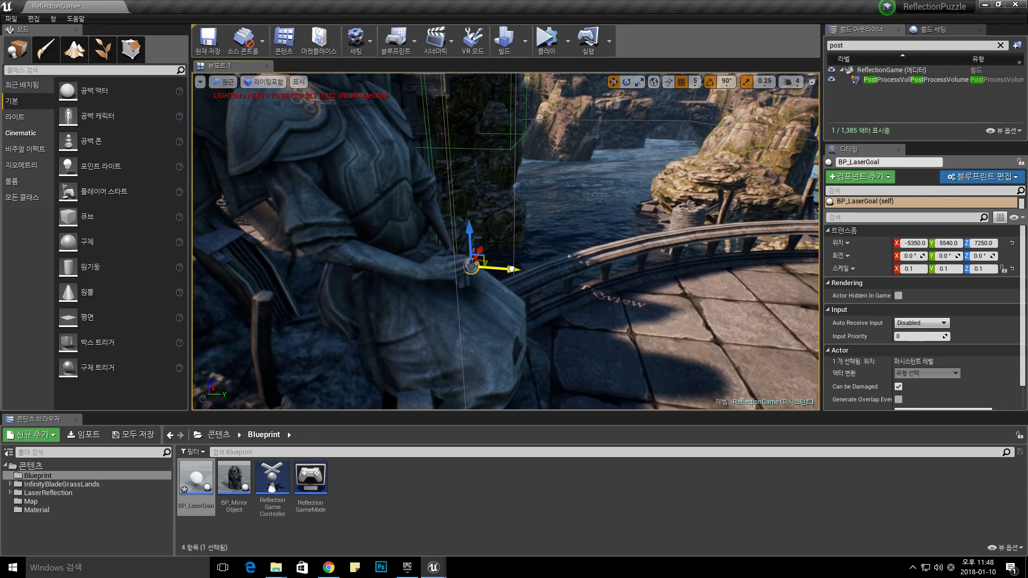
pyautogui.click(555, 38)
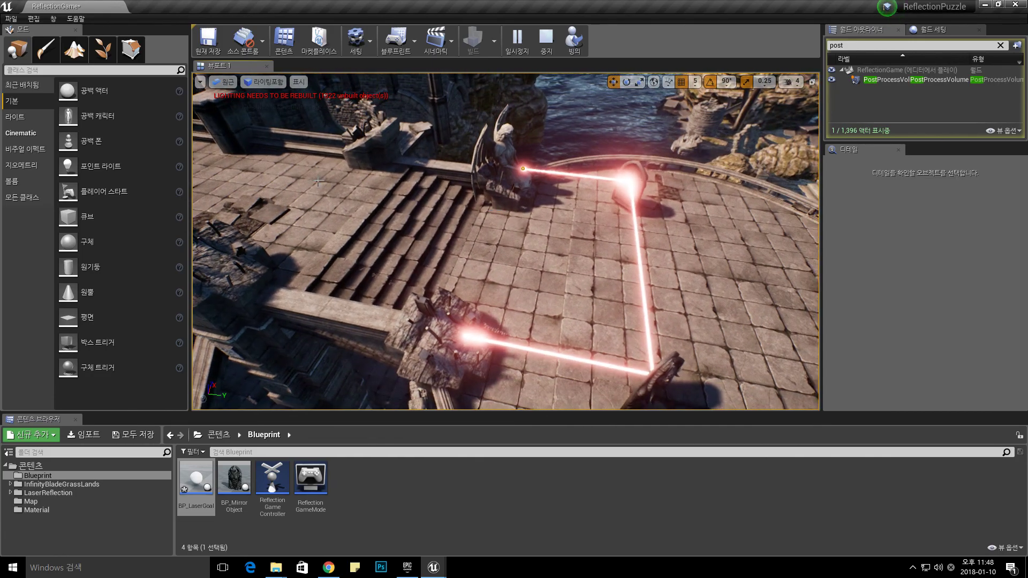
# - End the test, select TriggerVolume1 and BlockingVolume2, and fly over the circular stone platform
pyautogui.click(546, 37)
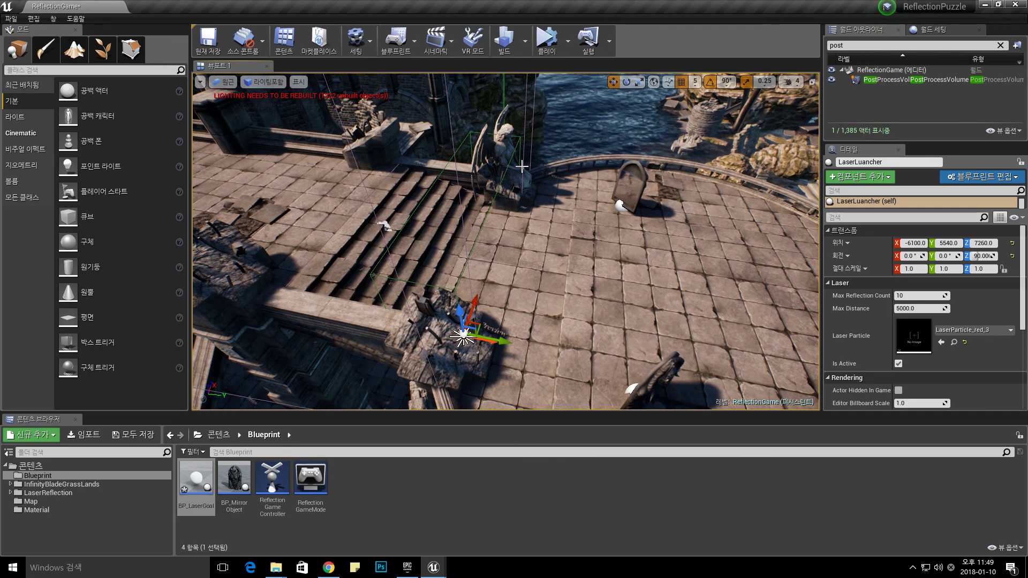
pyautogui.click(522, 166)
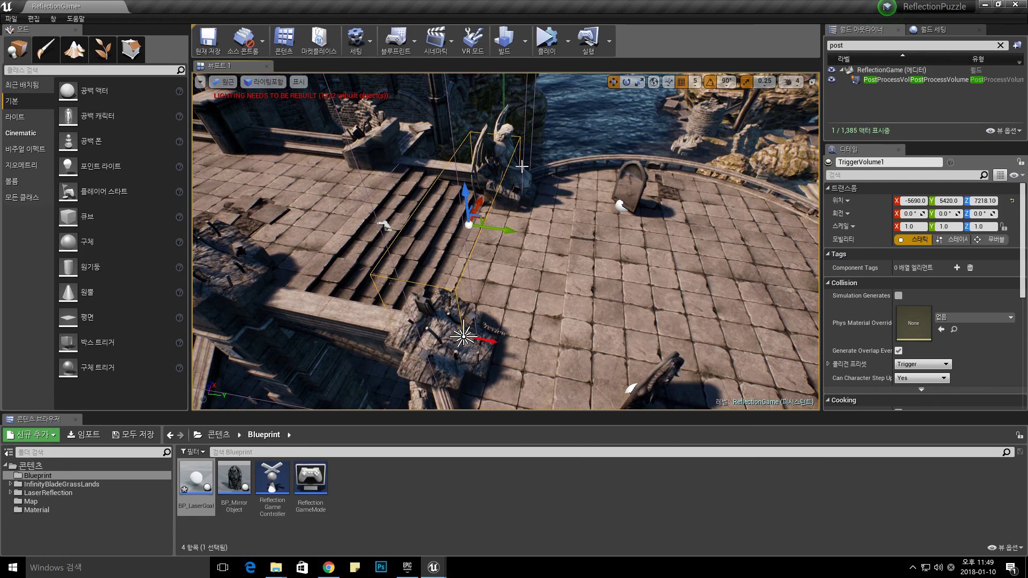
pyautogui.click(523, 167)
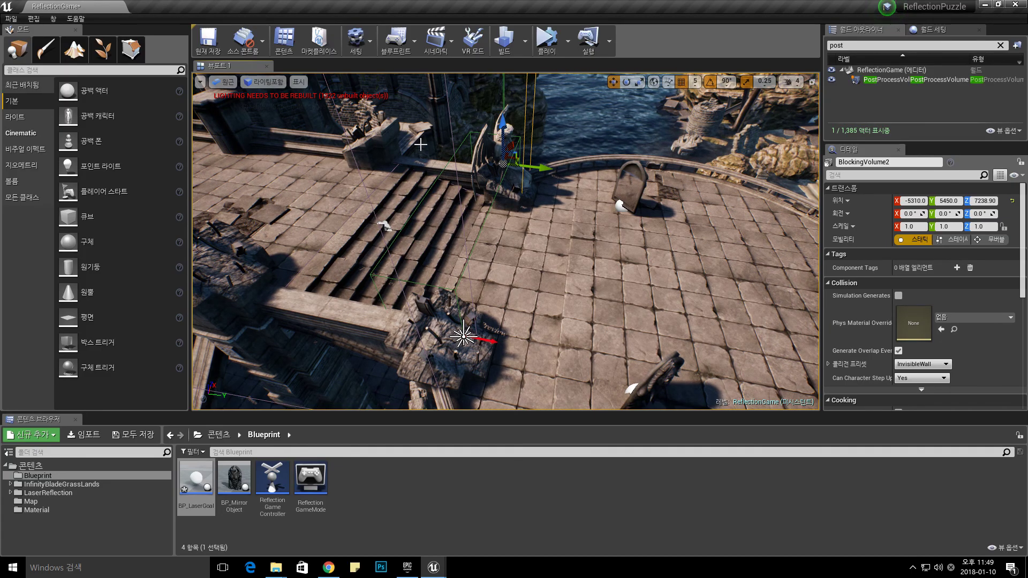
pyautogui.moveTo(507, 227); pyautogui.dragTo(595, 268, button='middle')
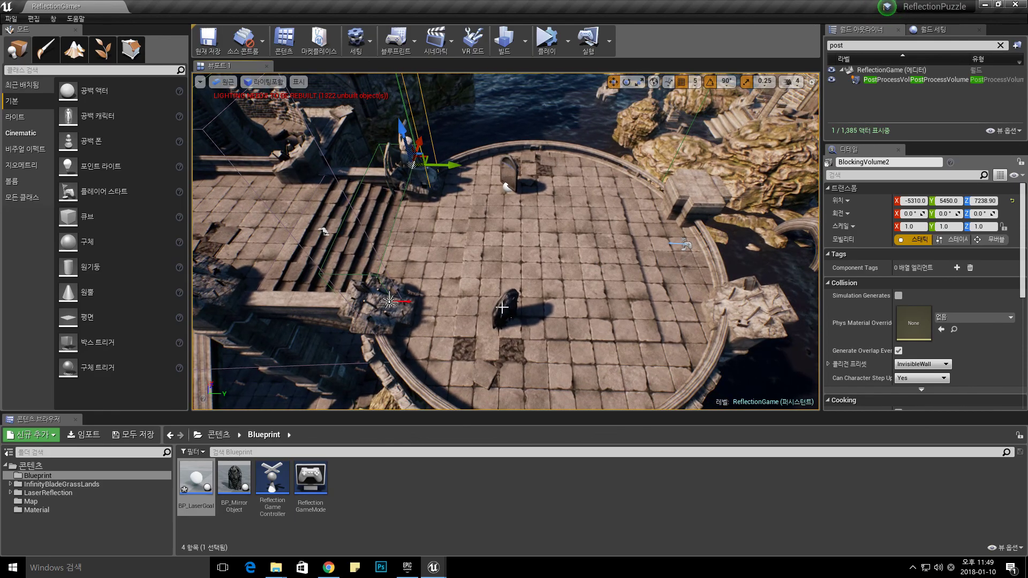
# - Copy BP_MirrorObject2 further along Y to create BP_MirrorObject3
pyautogui.click(502, 307)
pyautogui.click(507, 180)
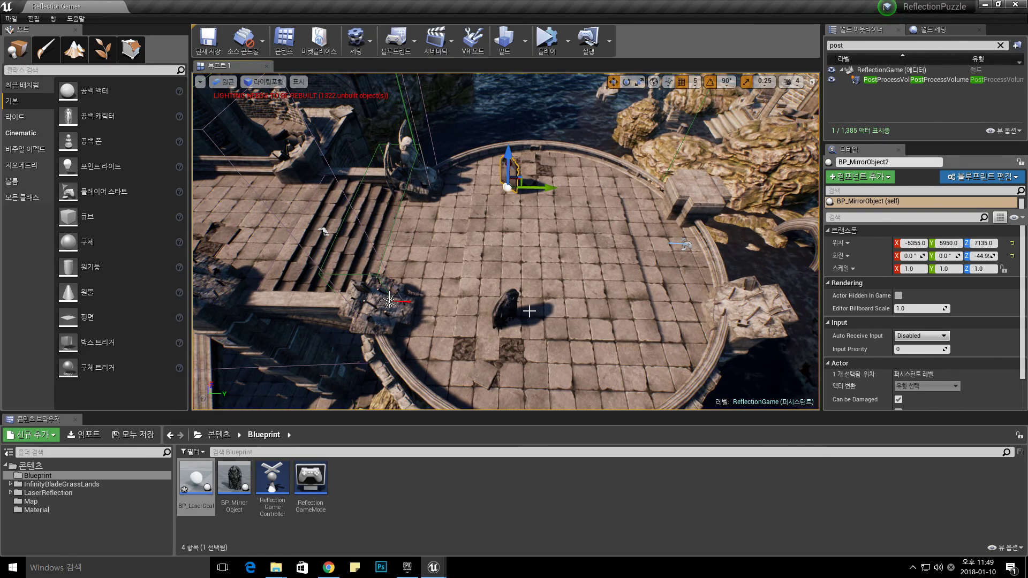
pyautogui.click(510, 309)
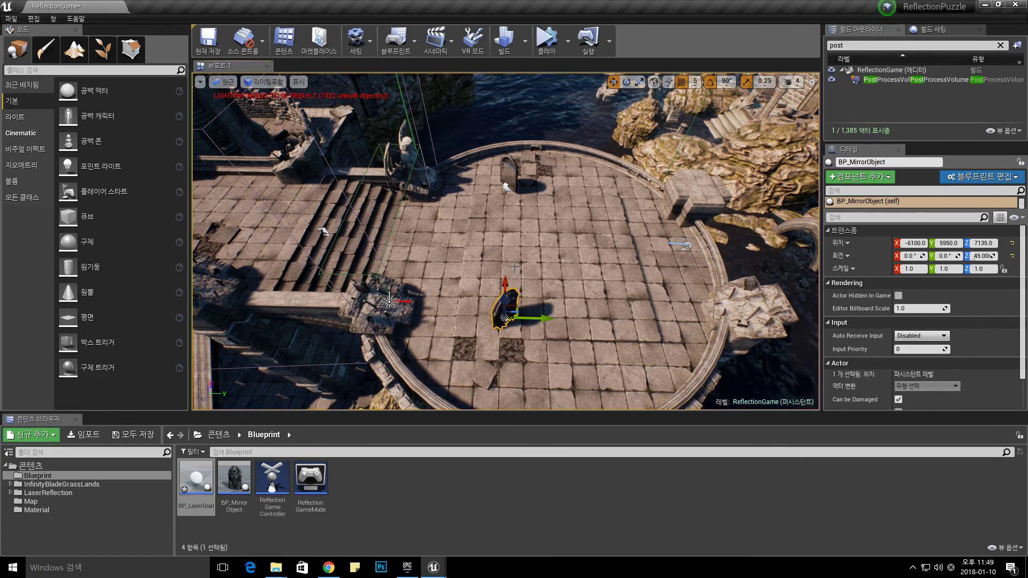
pyautogui.click(512, 182)
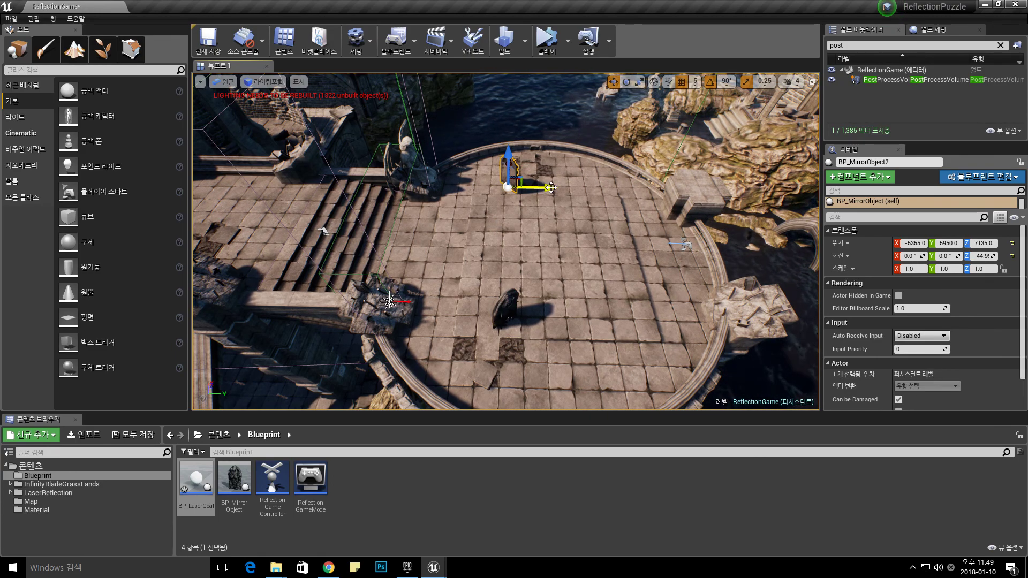
pyautogui.keyDown('alt'); pyautogui.moveTo(547, 187); pyautogui.dragTo(652, 189); pyautogui.keyUp('alt')
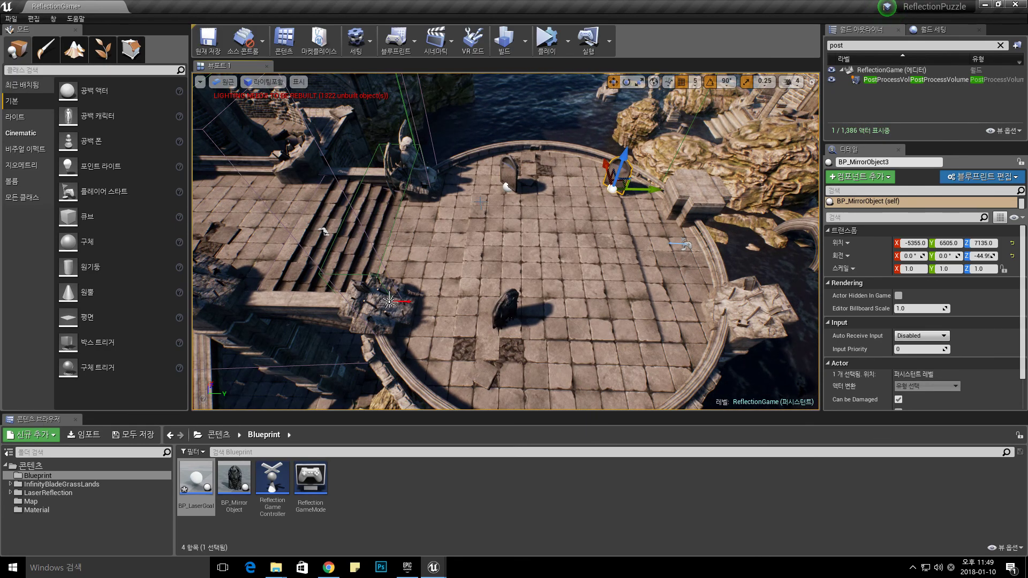
# - Duplicate BP_MirrorObject2 and BP_MirrorObject3 together and move the copies across the platform
pyautogui.click(506, 179)
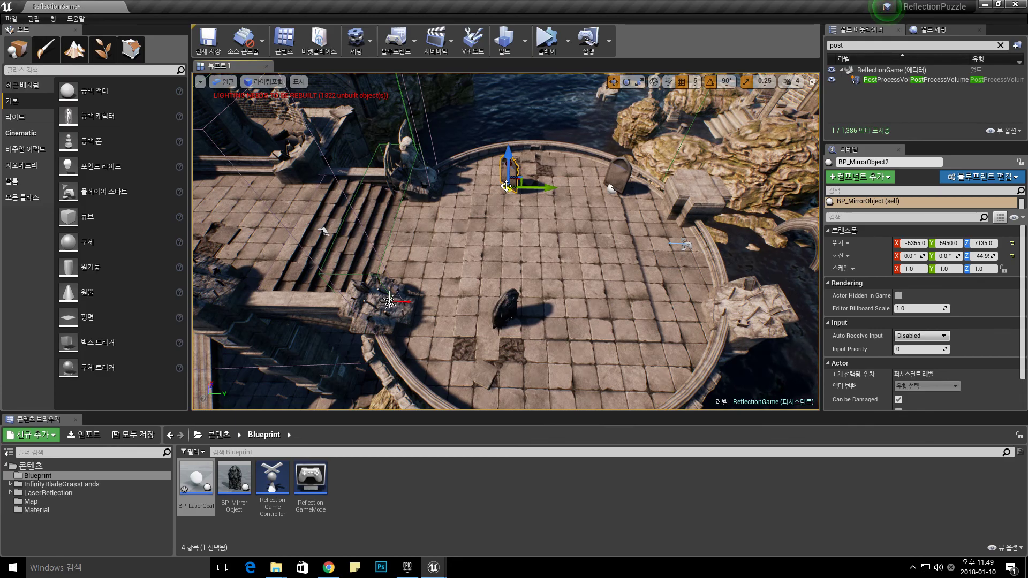
pyautogui.click(614, 179)
pyautogui.keyDown('ctrl'); pyautogui.click(501, 173); pyautogui.keyUp('ctrl')
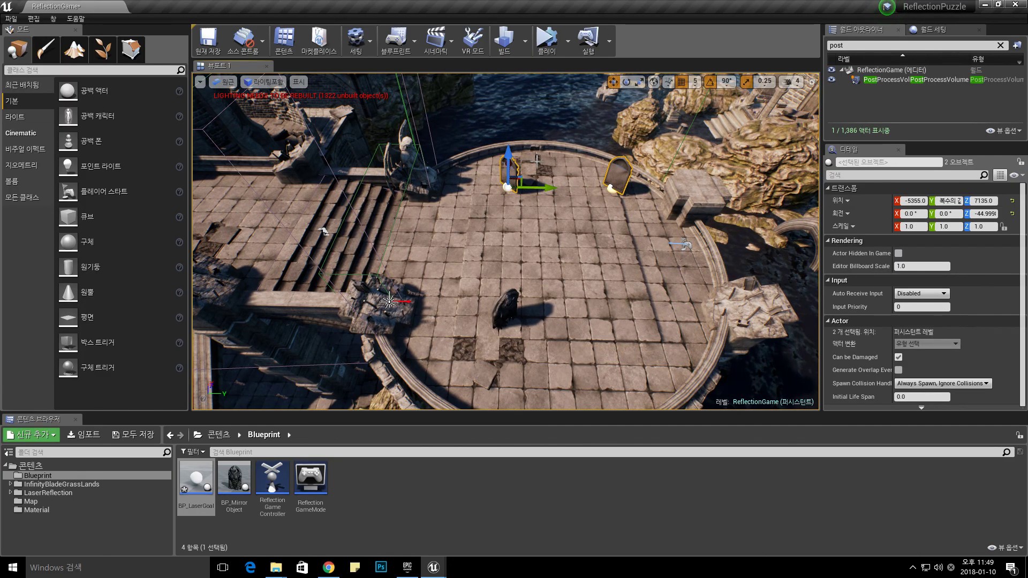
pyautogui.hotkey('ctrl', 'w')
pyautogui.moveTo(503, 224); pyautogui.dragTo(574, 208, button='right')
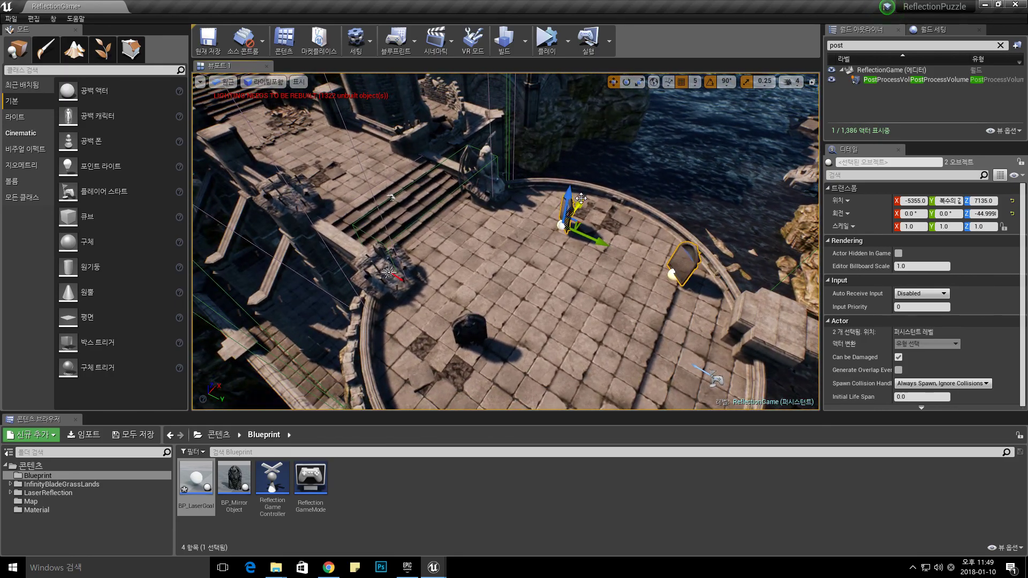
pyautogui.moveTo(574, 209); pyautogui.dragTo(551, 242)
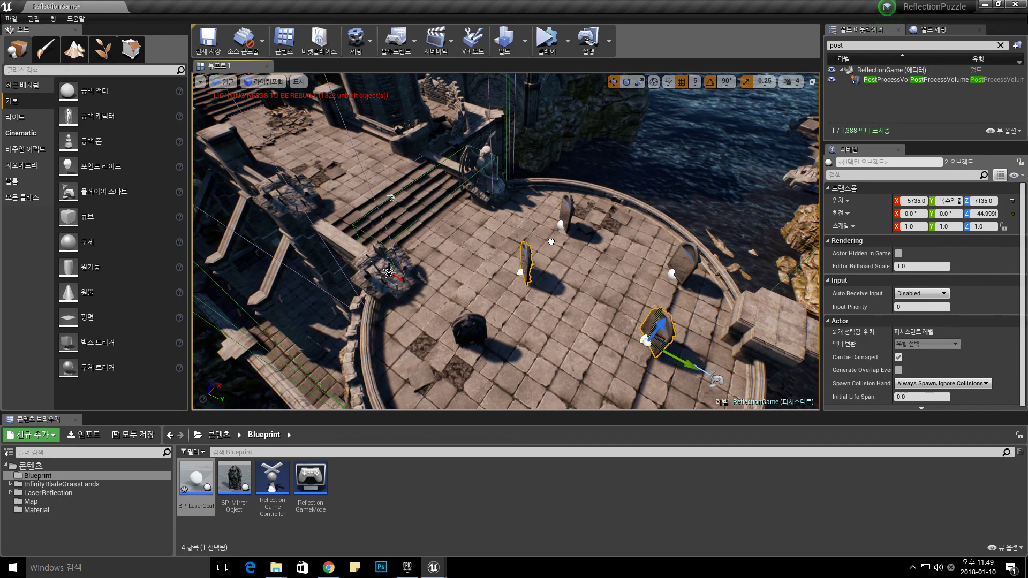
pyautogui.moveTo(551, 242); pyautogui.dragTo(551, 242, button='right')
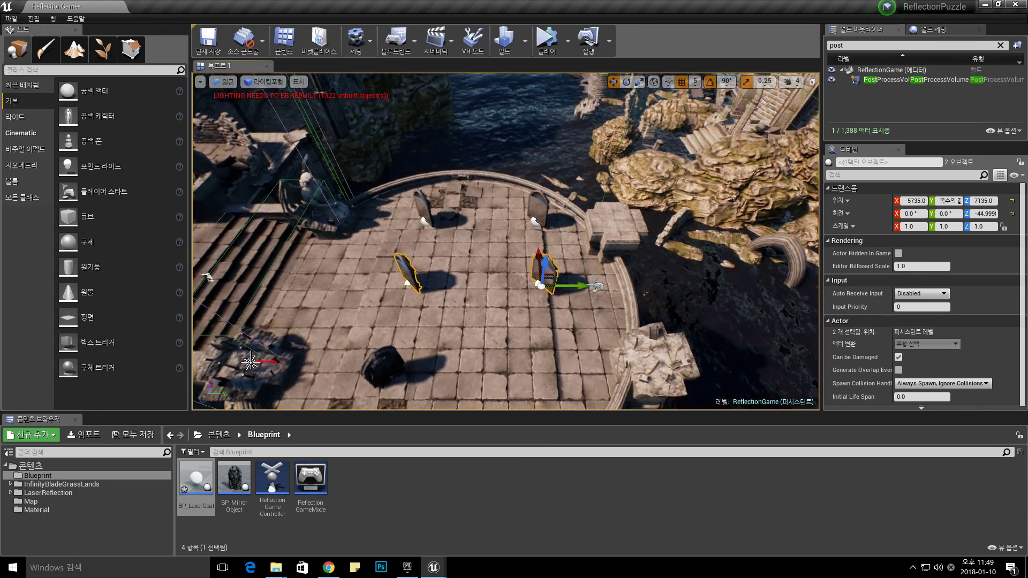
pyautogui.moveTo(357, 335); pyautogui.dragTo(356, 334, button='right')
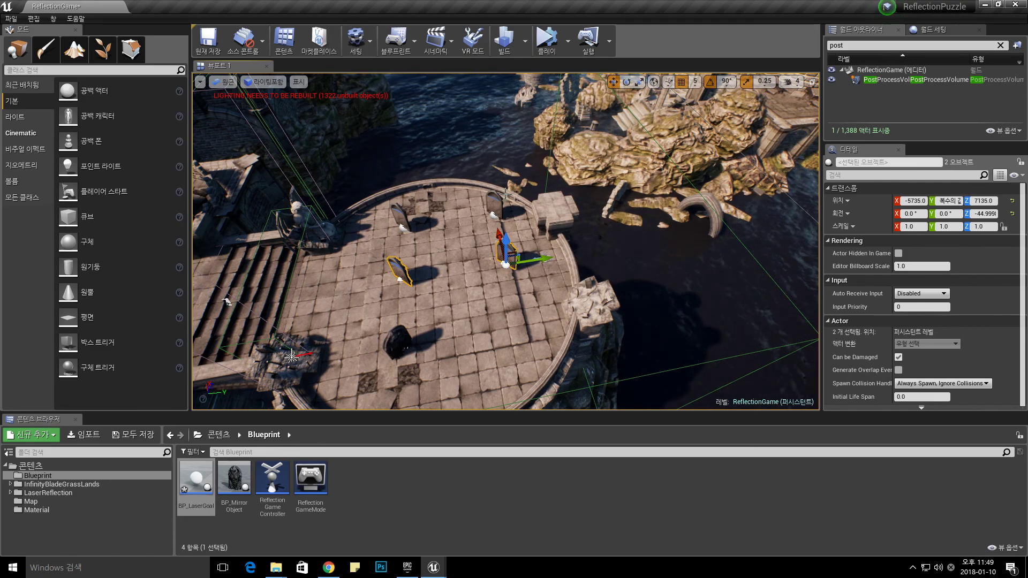
# - Delete the unwanted mirror copy and select BP_MirrorObject4 on the platform
pyautogui.click(408, 220)
pyautogui.press('Delete')
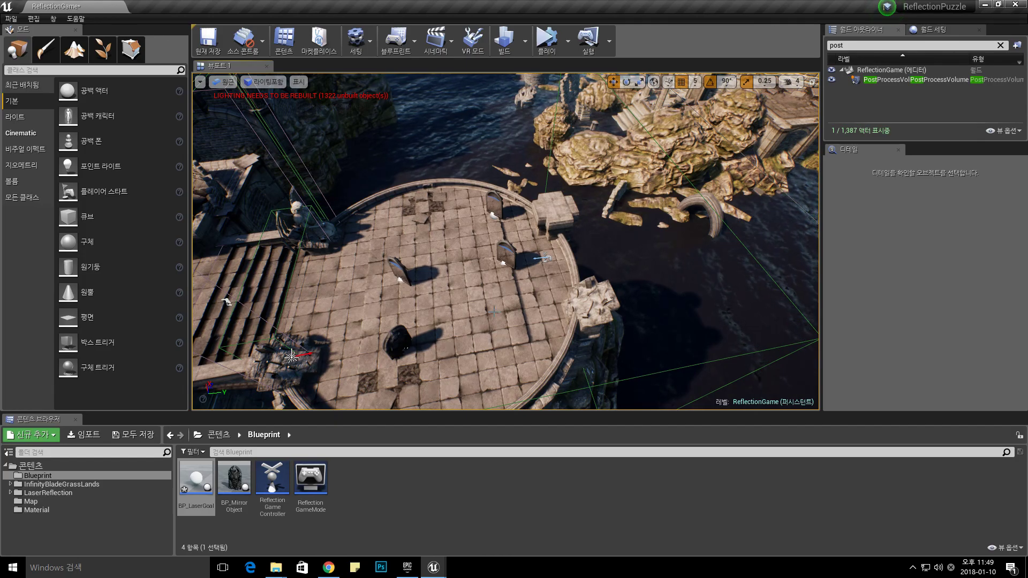
pyautogui.moveTo(325, 357); pyautogui.dragTo(325, 299)
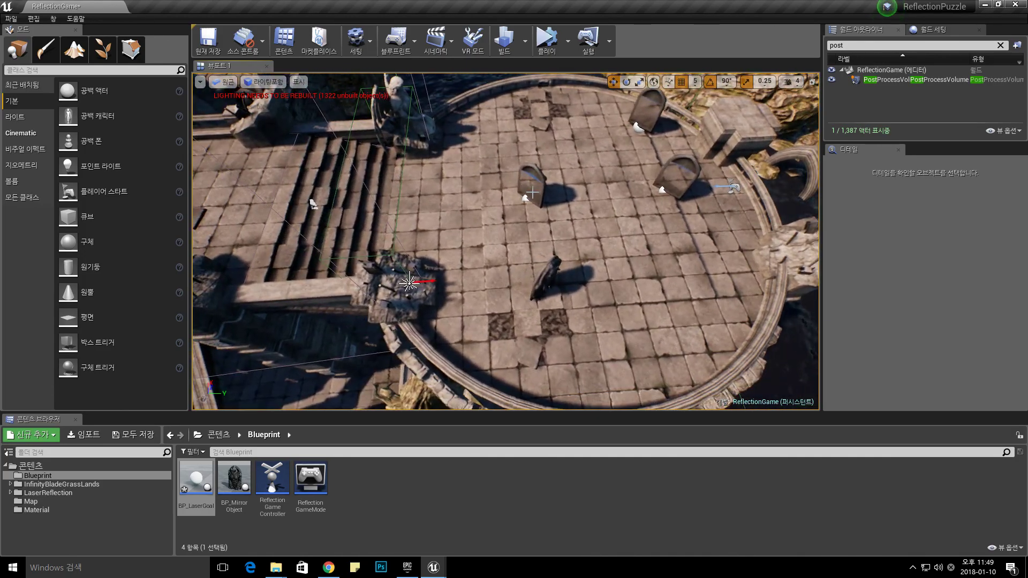
pyautogui.click(530, 185)
# - Turn BP_MirrorObject4 a further 90° to -134.9 yaw, then start a play test of the laser
pyautogui.press('e')
pyautogui.moveTo(495, 238); pyautogui.dragTo(540, 236)
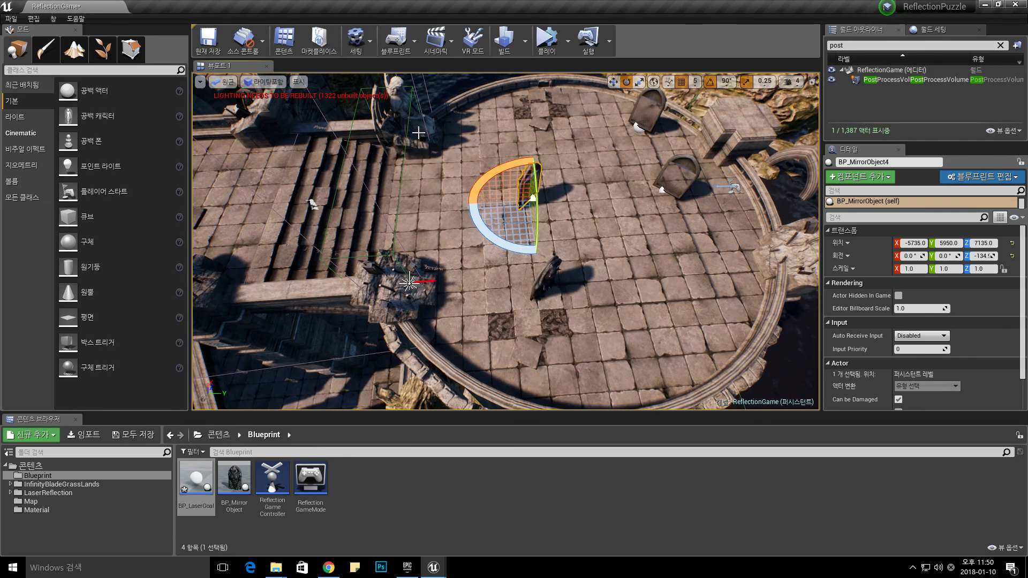
pyautogui.click(676, 173)
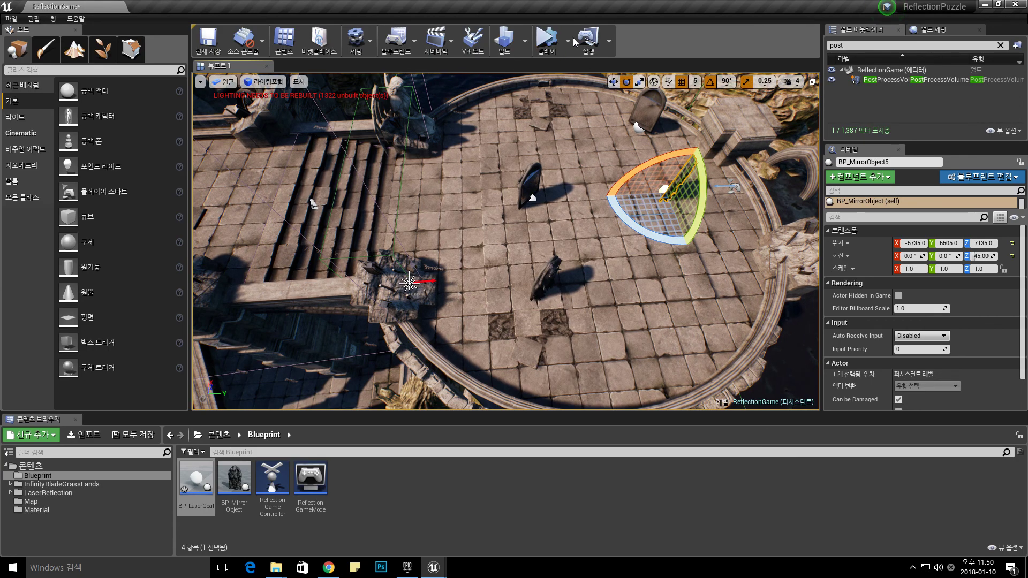
pyautogui.click(545, 41)
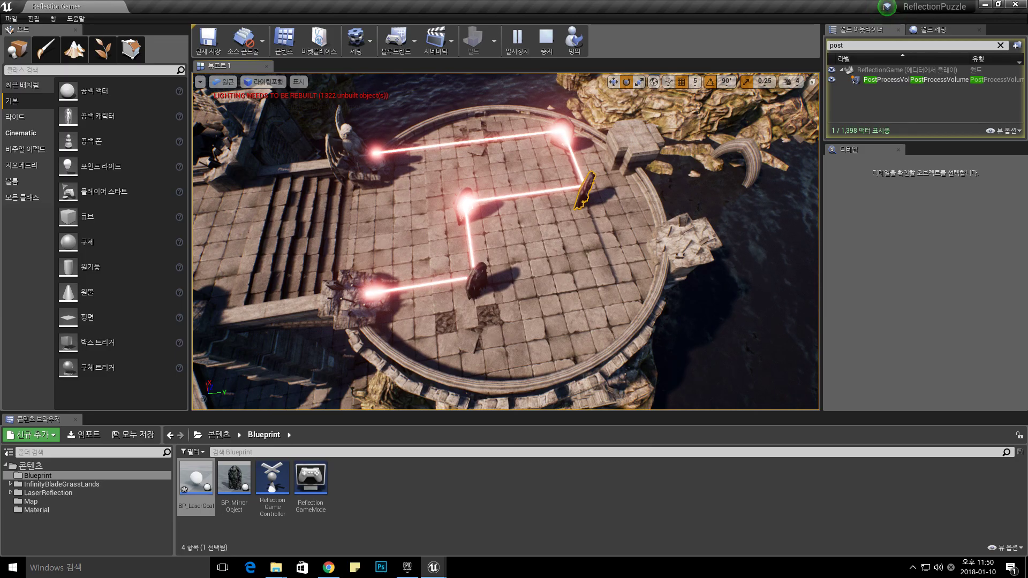
# - Re-angle the mirrors: BP_MirrorObject to -44.9°, BP_MirrorObject5 to 135°, BP_MirrorObject3 to about -135°
pyautogui.click(546, 40)
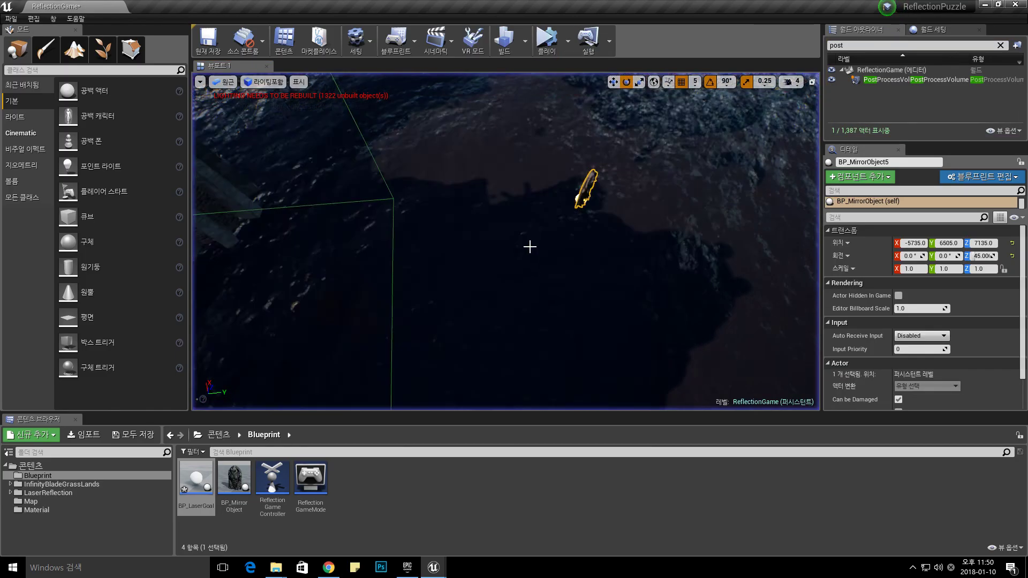
pyautogui.moveTo(283, 232)
pyautogui.mouseDown(button='right')
pyautogui.moveTo(354, 134)
pyautogui.moveTo(370, 144)
pyautogui.mouseUp(button='right')
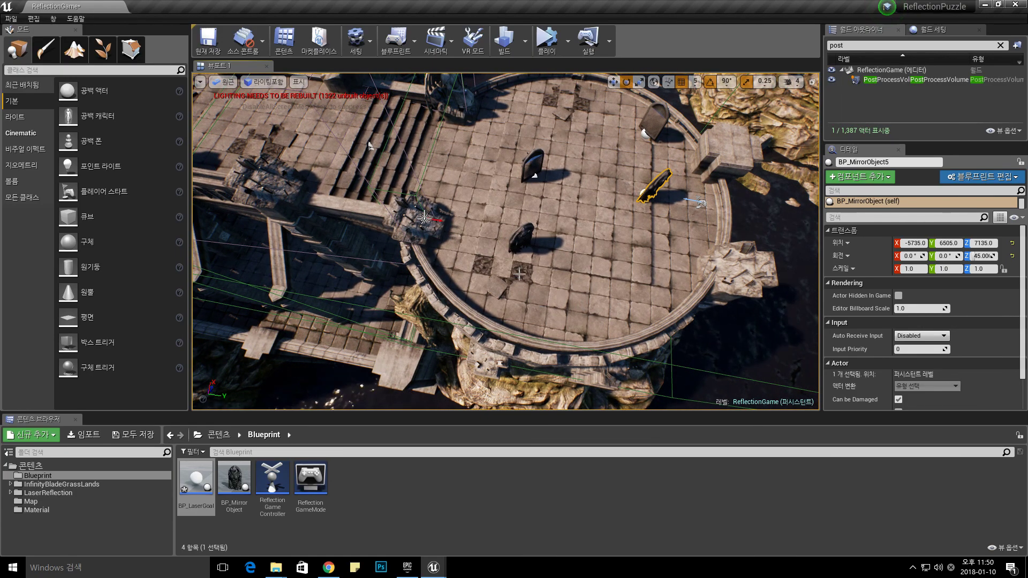
pyautogui.click(516, 235)
pyautogui.moveTo(535, 303); pyautogui.dragTo(476, 285)
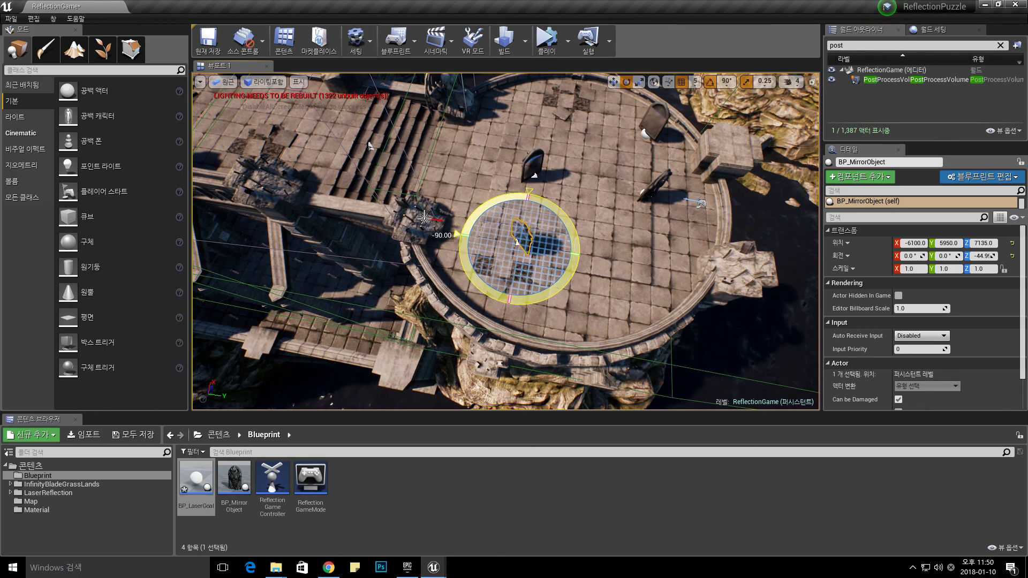
pyautogui.click(532, 166)
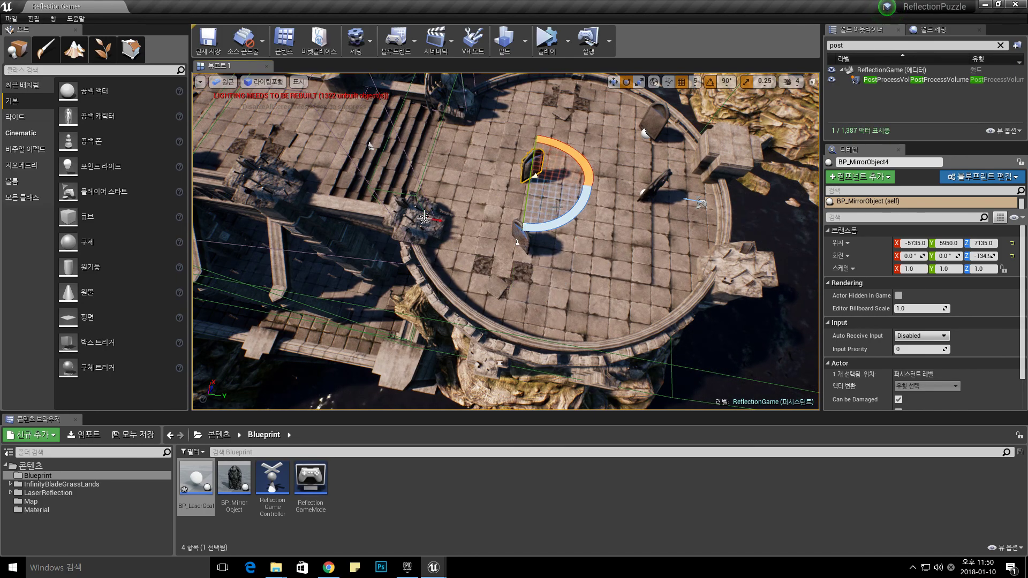
pyautogui.click(662, 185)
pyautogui.moveTo(670, 160); pyautogui.dragTo(657, 132)
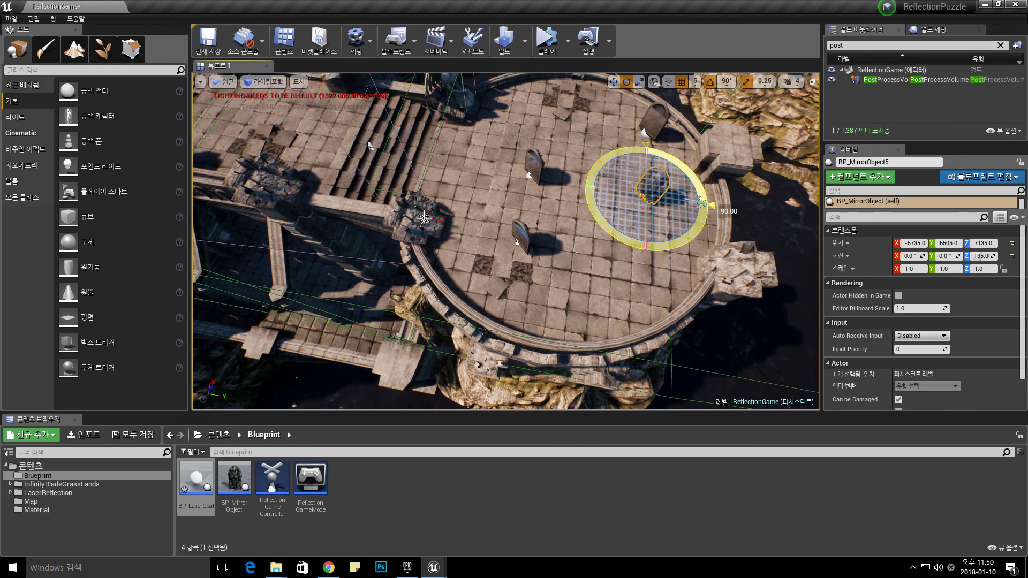
pyautogui.click(648, 125)
pyautogui.moveTo(630, 171); pyautogui.dragTo(629, 171)
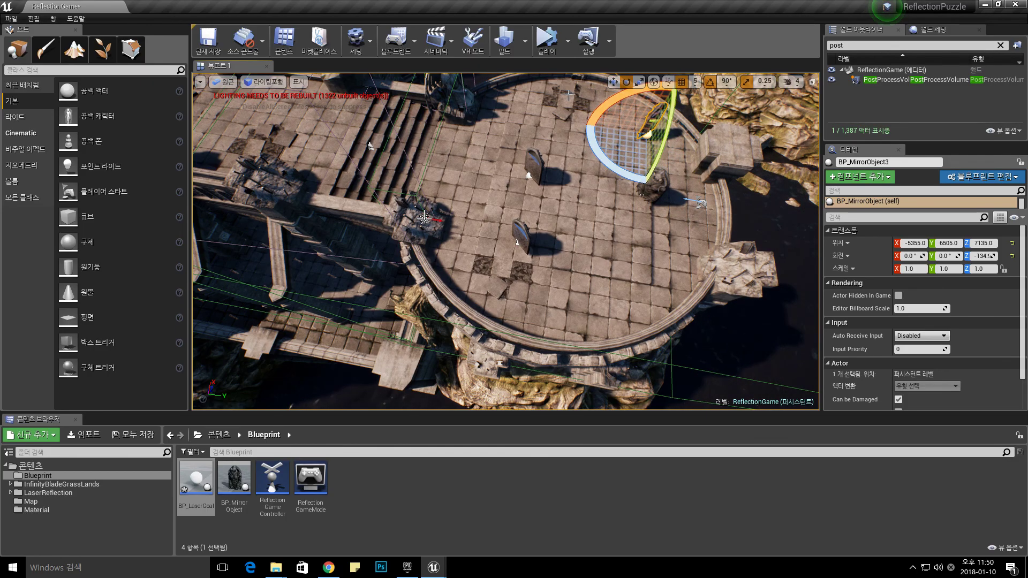
# - Play-test the level, inspecting the laser path across the platform, then stop
pyautogui.click(546, 39)
pyautogui.moveTo(541, 253); pyautogui.dragTo(541, 254, button='right')
pyautogui.moveTo(365, 200); pyautogui.dragTo(365, 199, button='right')
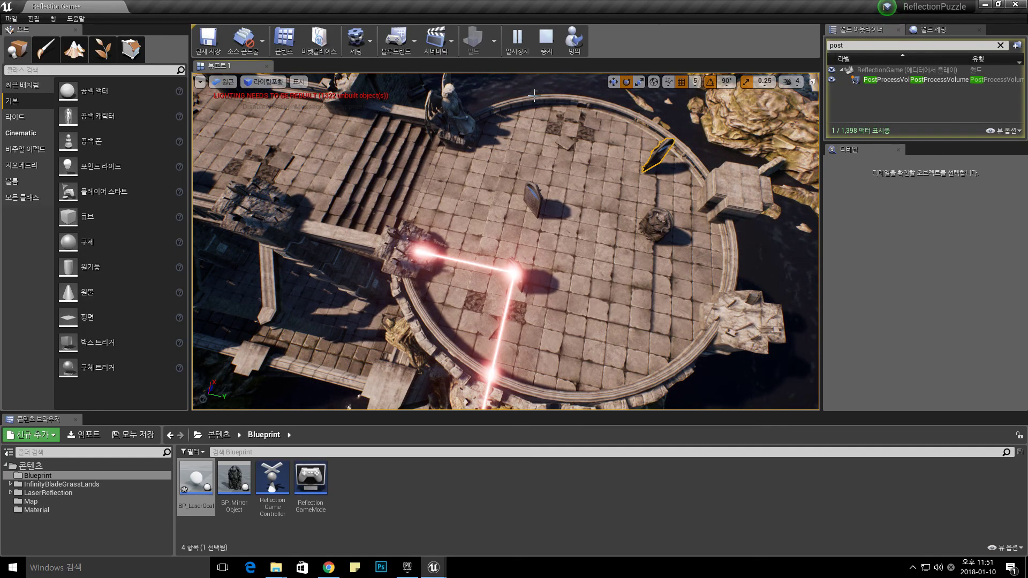
pyautogui.click(546, 38)
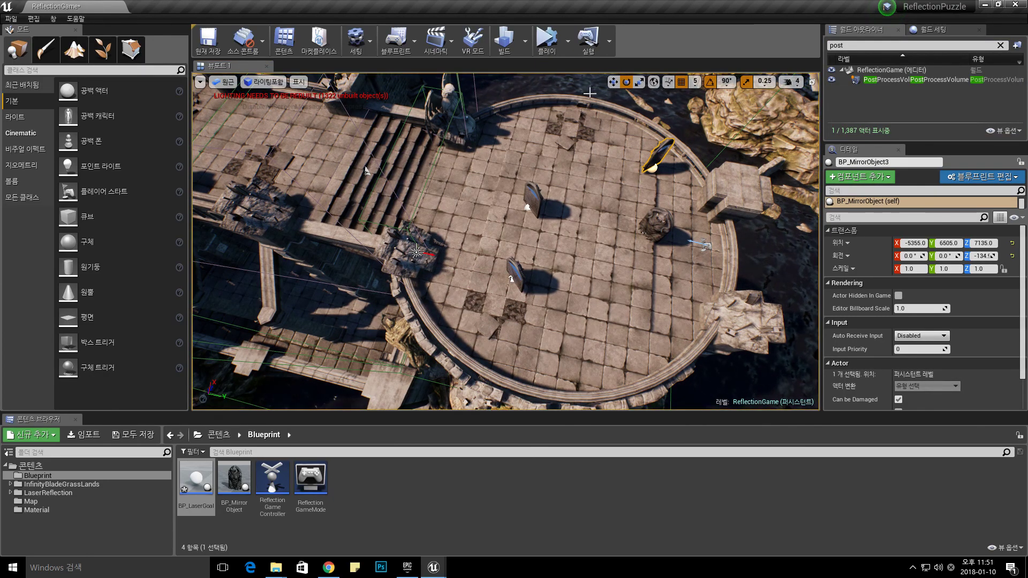